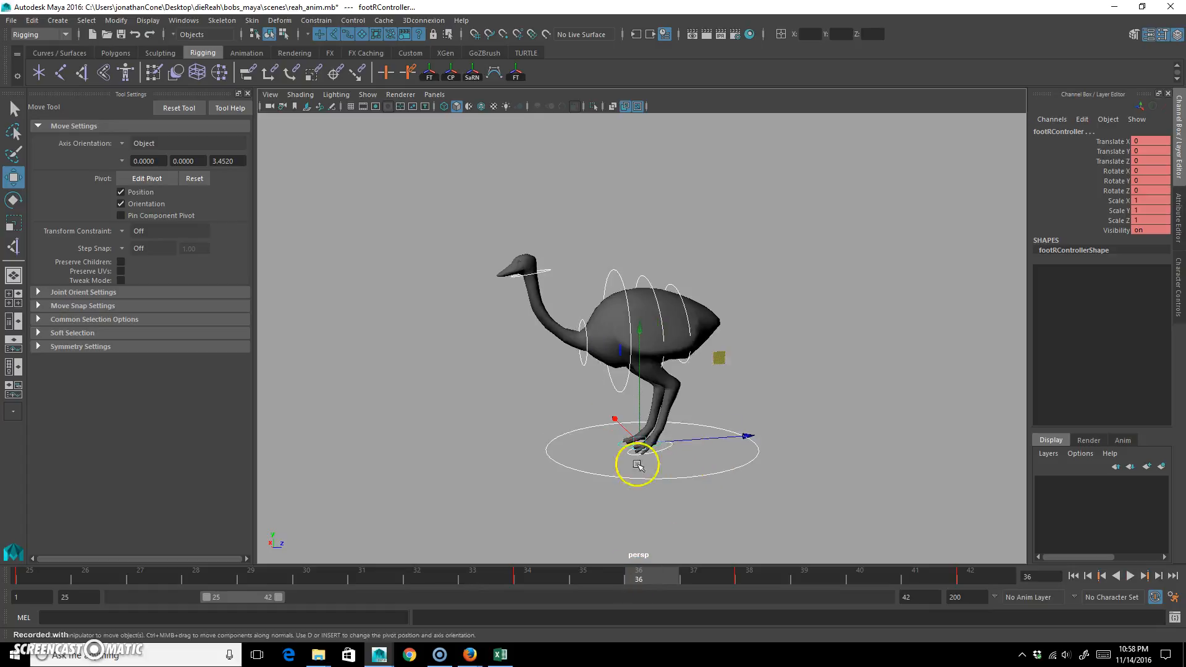
# At frame 36, raise the left foot controller to Translate Y about 0.56 and rotate it to Rotate X about 15
pyautogui.scroll(2, 657, 450)
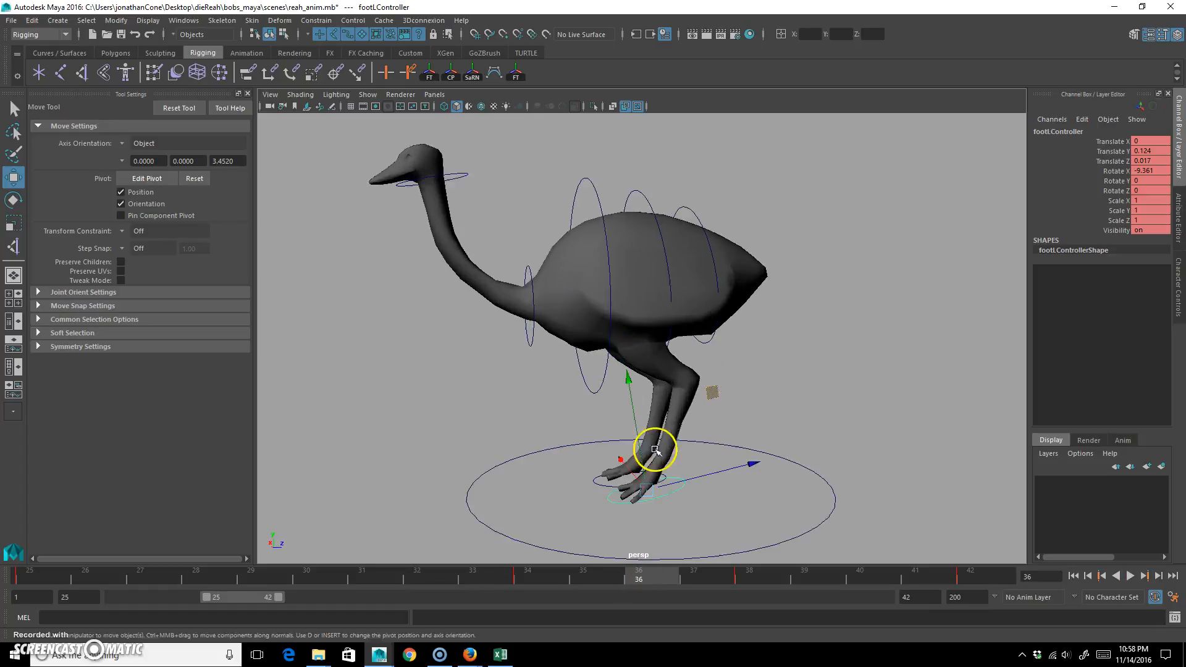
pyautogui.moveTo(696, 378); pyautogui.dragTo(694, 352, button='middle')
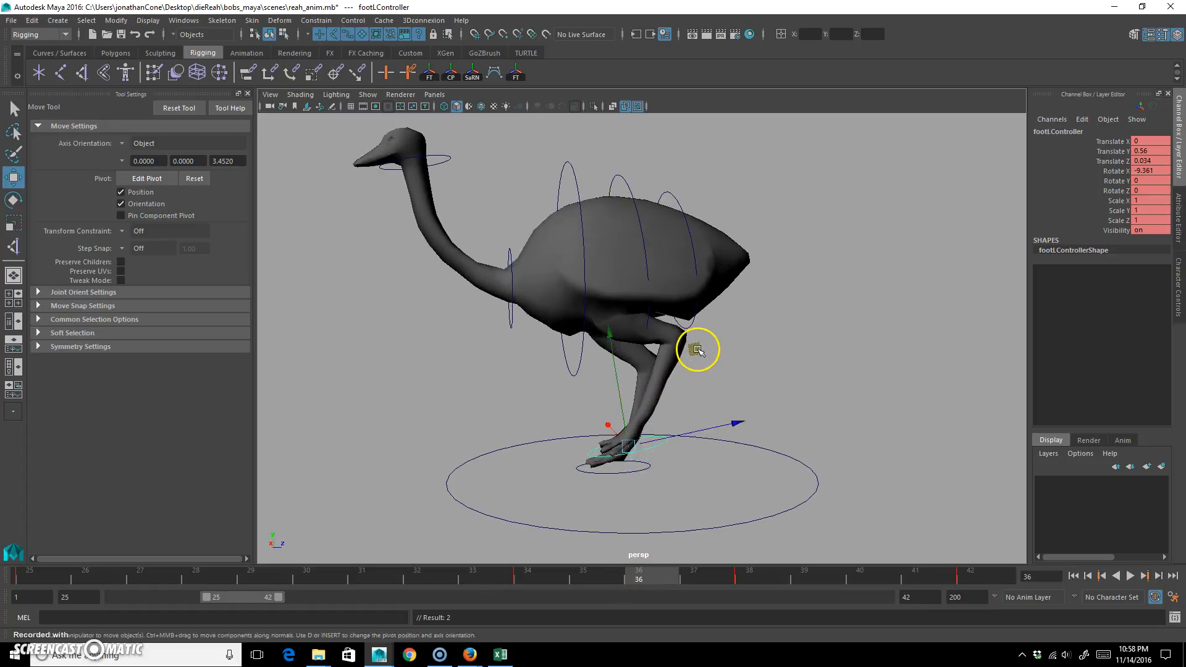
pyautogui.press('e')
pyautogui.moveTo(676, 343); pyautogui.dragTo(723, 415)
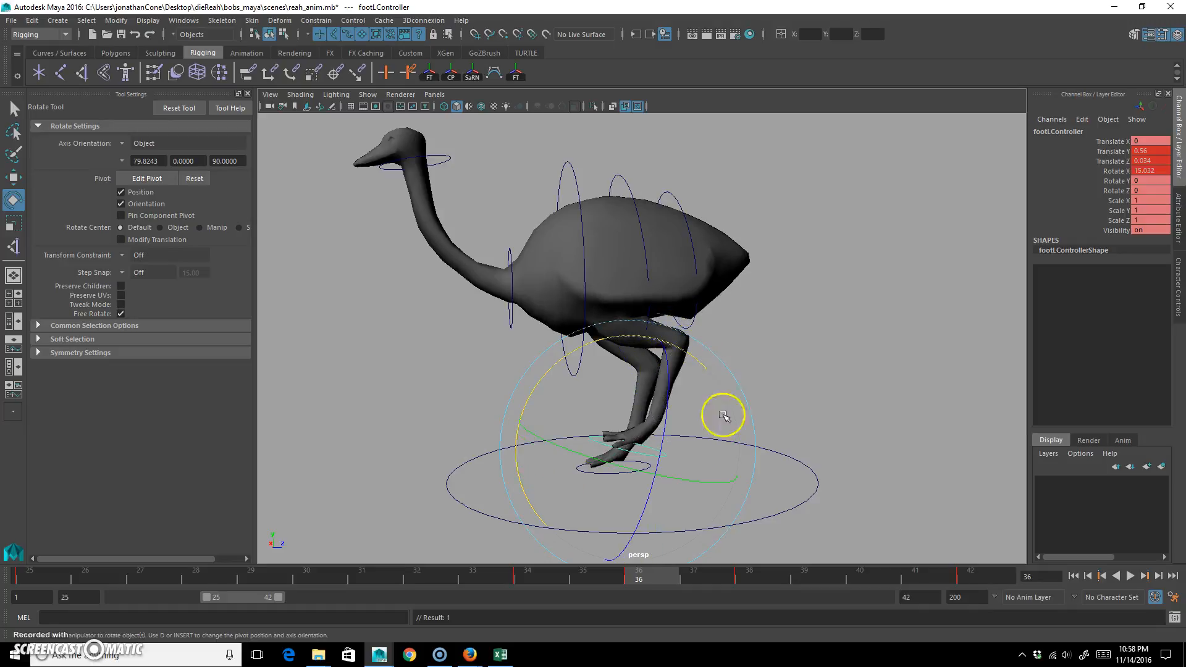
# At frame 38, set the left foot controller's Translate Y to 0 so the foot rests on the ground
pyautogui.moveTo(573, 581); pyautogui.dragTo(768, 585)
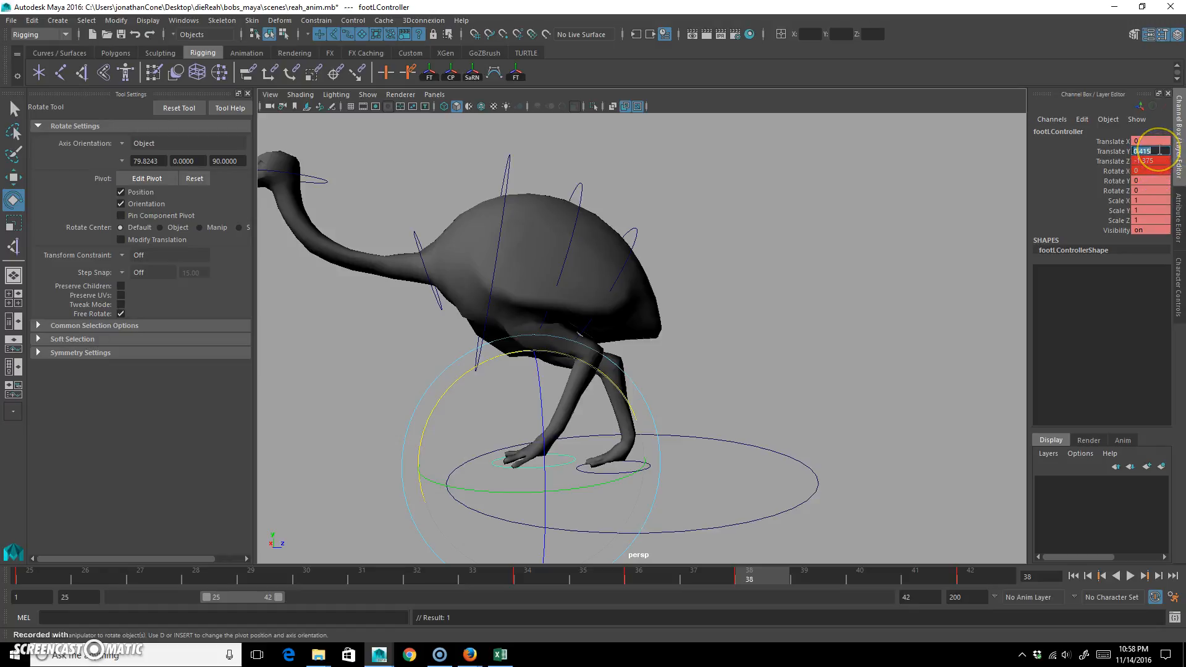
pyautogui.write('0')
pyautogui.press('Return')
pyautogui.hotkey('alt', 'v')
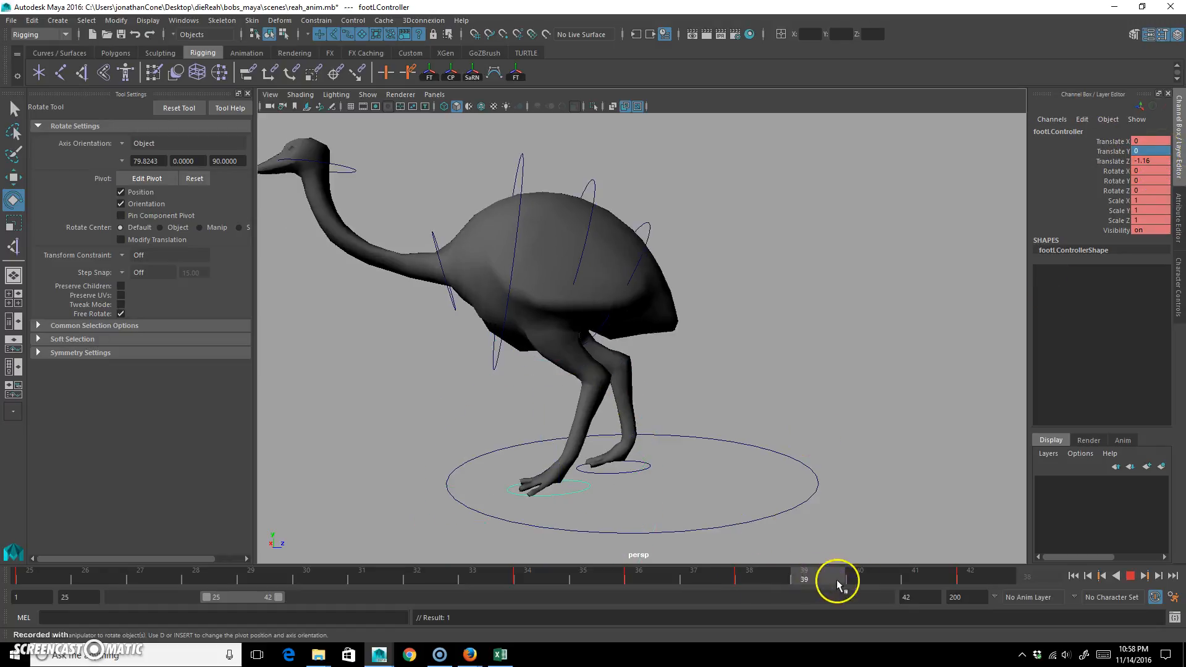
# At frame 40, lift the left foot controller to Translate Y about 0.13 and tilt the foot slightly
pyautogui.click(880, 585)
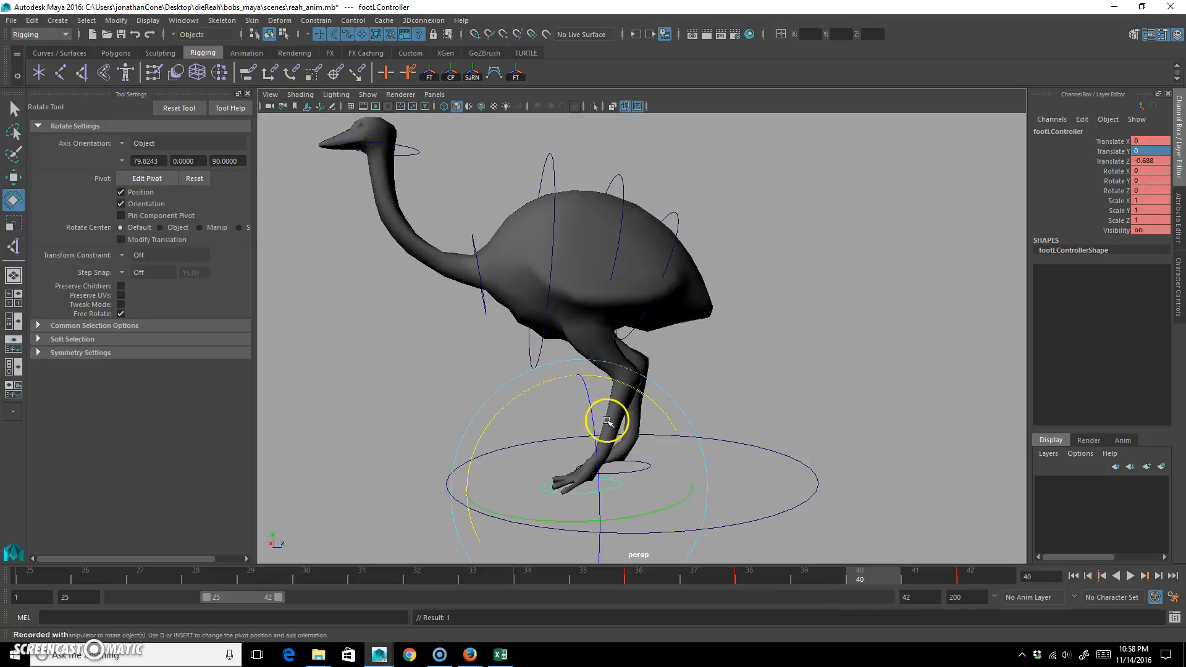
pyautogui.press('w')
pyautogui.moveTo(575, 359); pyautogui.dragTo(583, 365)
pyautogui.press('e')
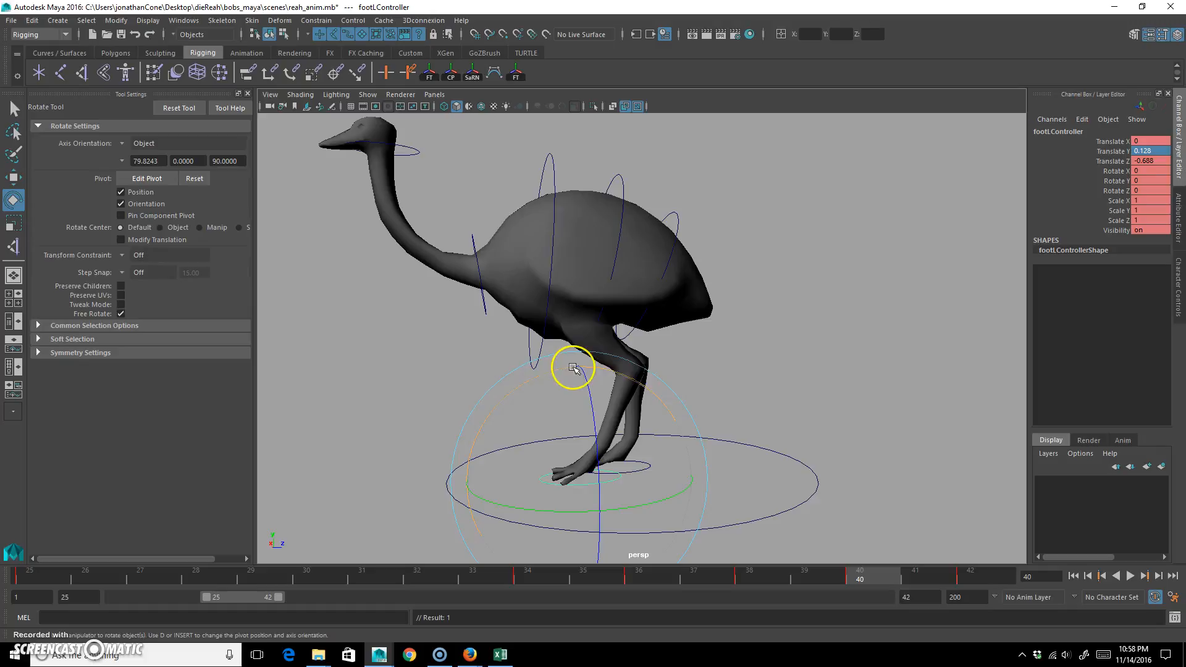
# Play back the animation and scrub through the frames up to 31 to check the left foot's motion
pyautogui.hotkey('alt', 'v')
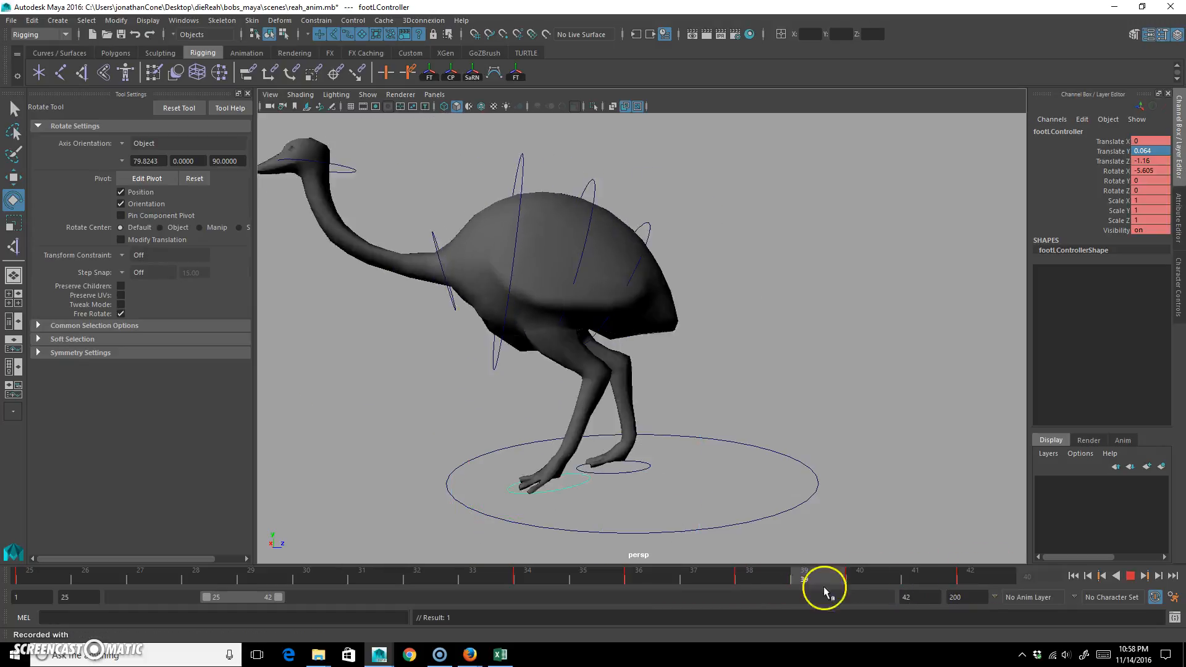
pyautogui.hotkey('alt', 'v')
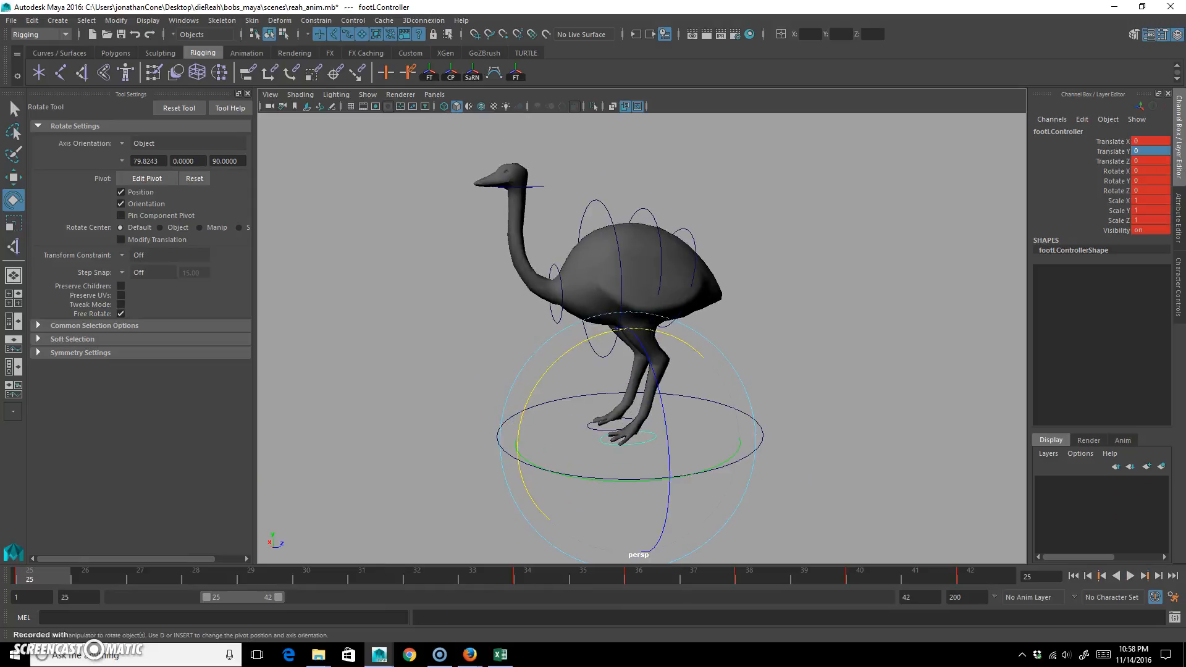
pyautogui.click(1130, 576)
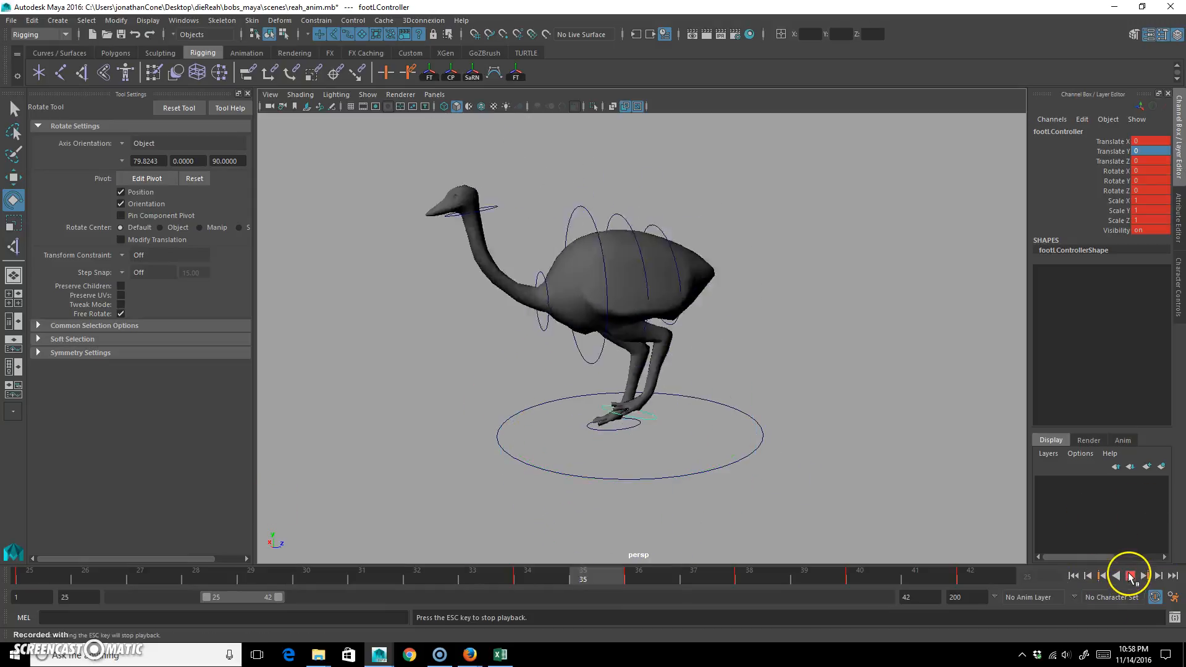
pyautogui.click(1130, 576)
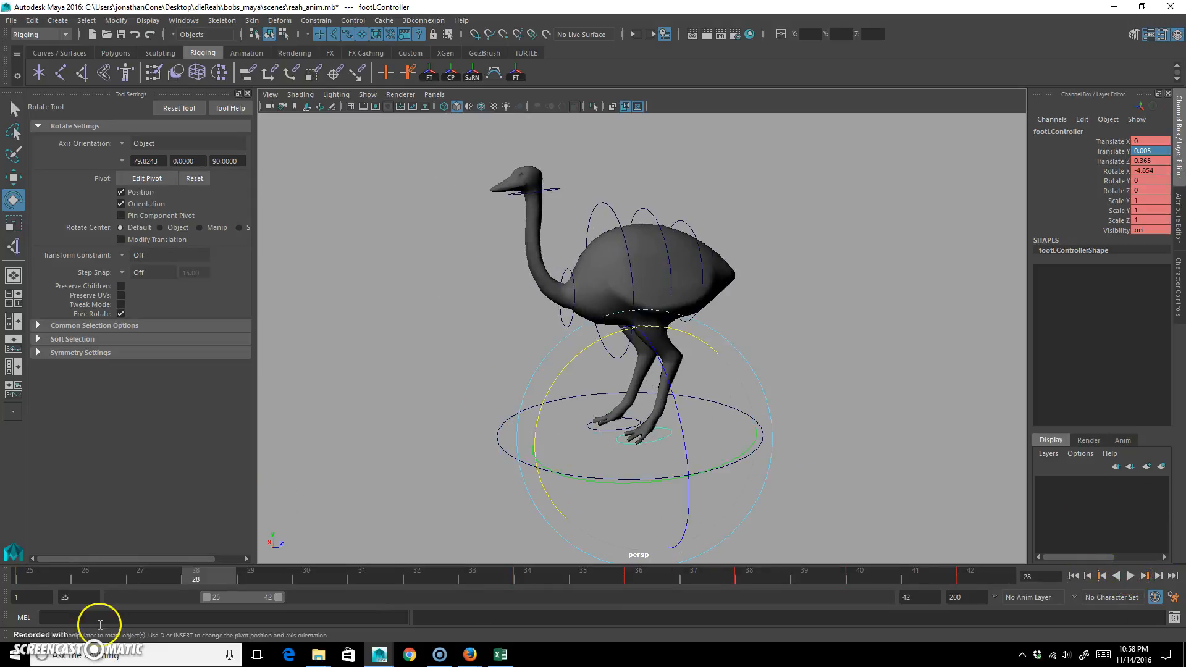
pyautogui.moveTo(198, 579); pyautogui.dragTo(355, 580)
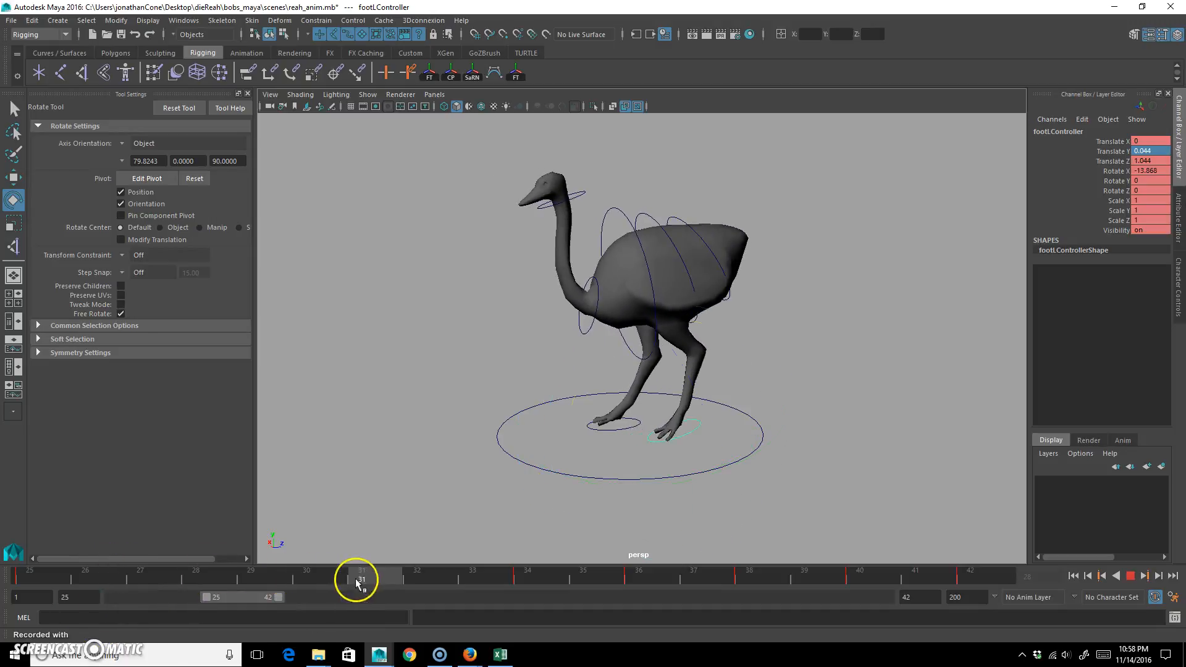
# Rotate the upper neck controller to turn the head at frames 34 and 40, with Rotate Y about -12.9 at frame 40
pyautogui.scroll(4, 477, 263)
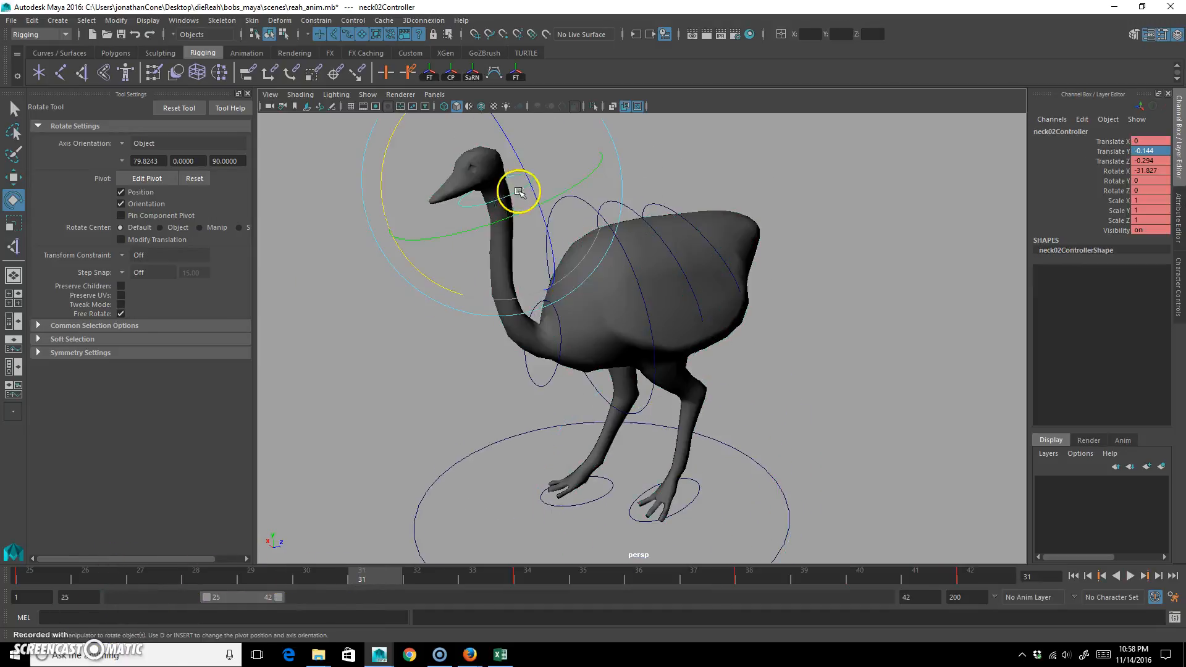
pyautogui.click(521, 189)
pyautogui.moveTo(363, 580); pyautogui.dragTo(529, 582)
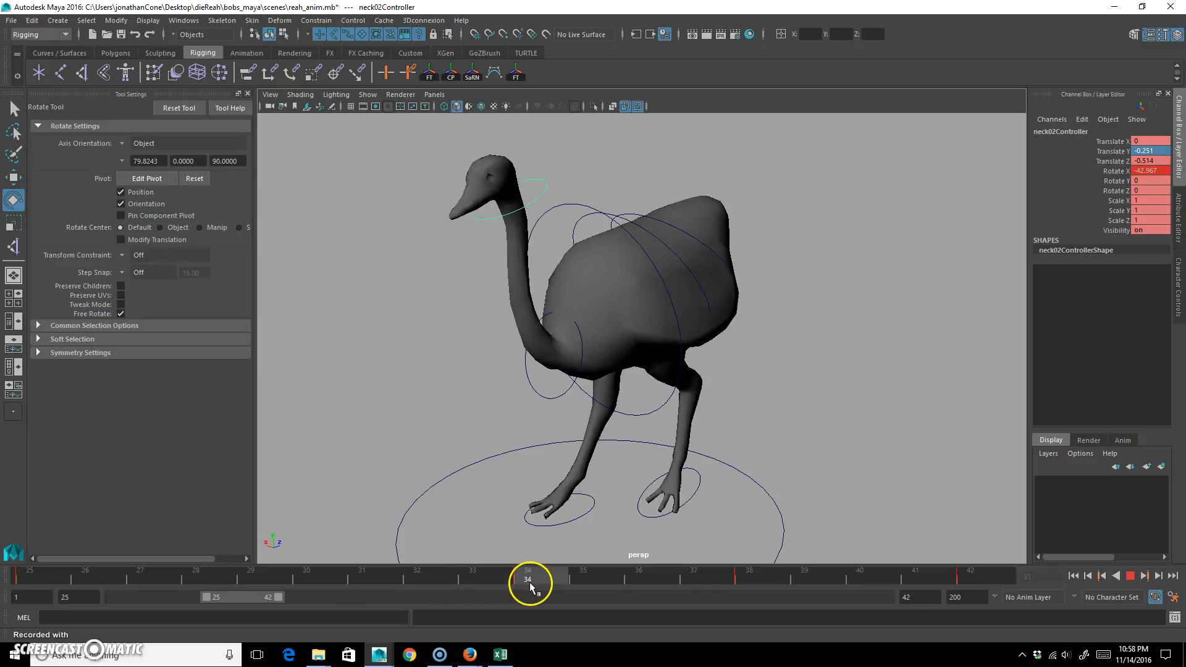
pyautogui.keyDown('alt'); pyautogui.moveTo(480, 257); pyautogui.dragTo(638, 378); pyautogui.keyUp('alt')
pyautogui.moveTo(574, 585); pyautogui.dragTo(860, 575)
pyautogui.moveTo(531, 279); pyautogui.dragTo(499, 297)
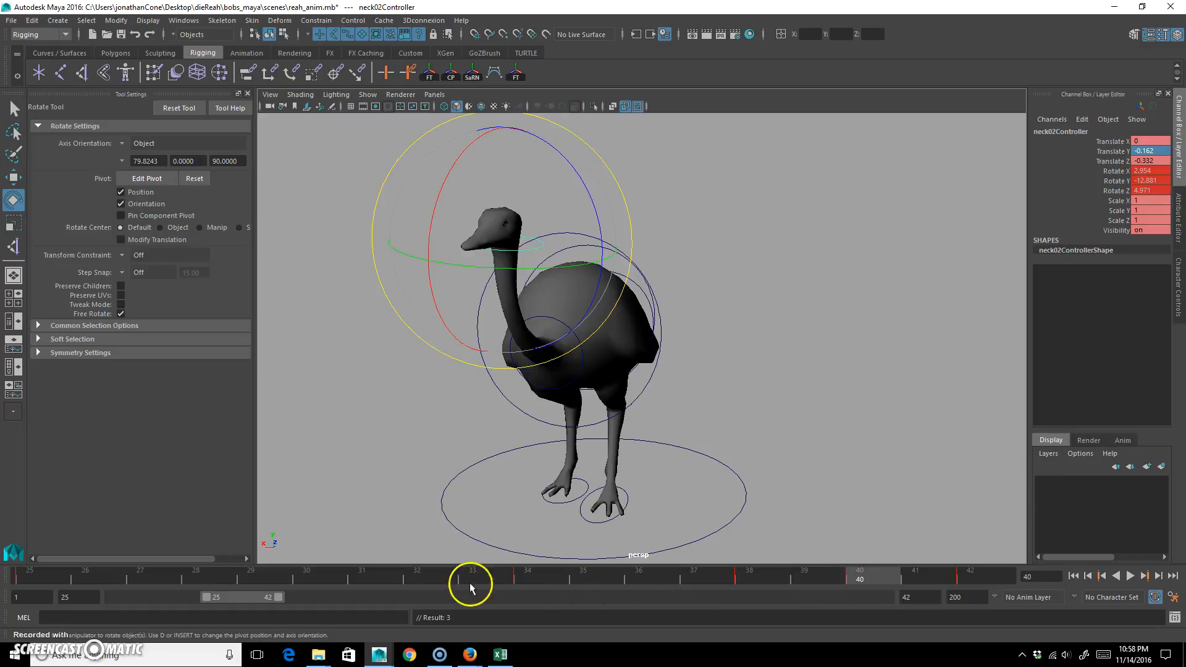
# Play back the animation to check the neck and head movement
pyautogui.hotkey('alt', 'v')
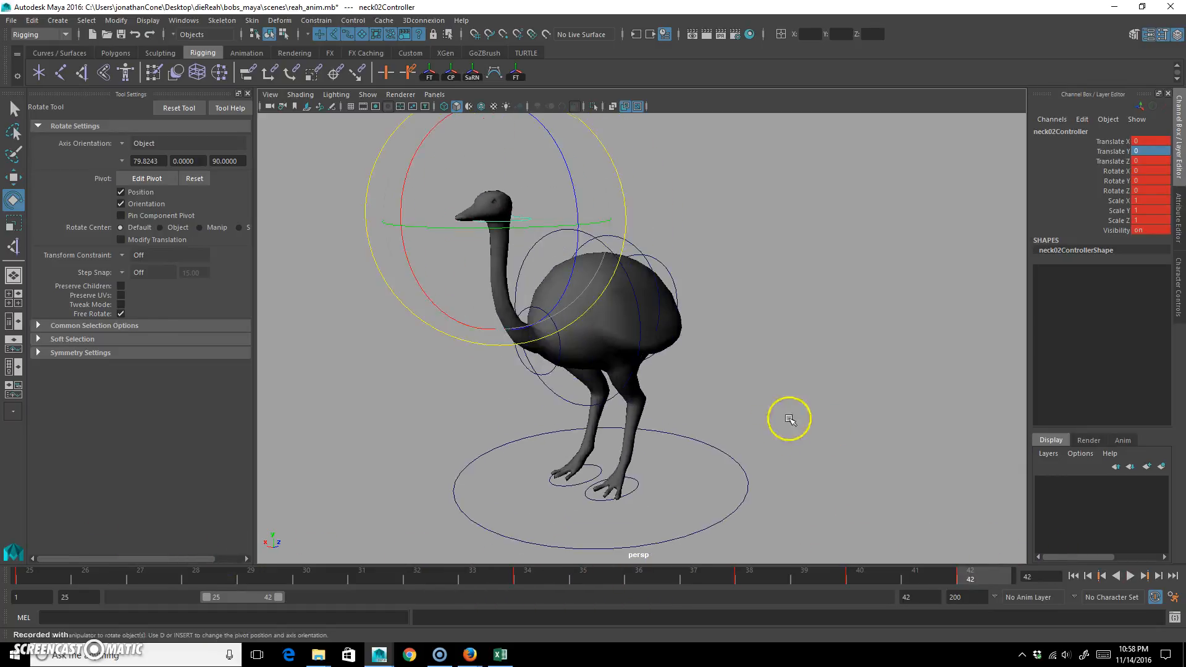
pyautogui.hotkey('alt', 'v')
pyautogui.click(1130, 578)
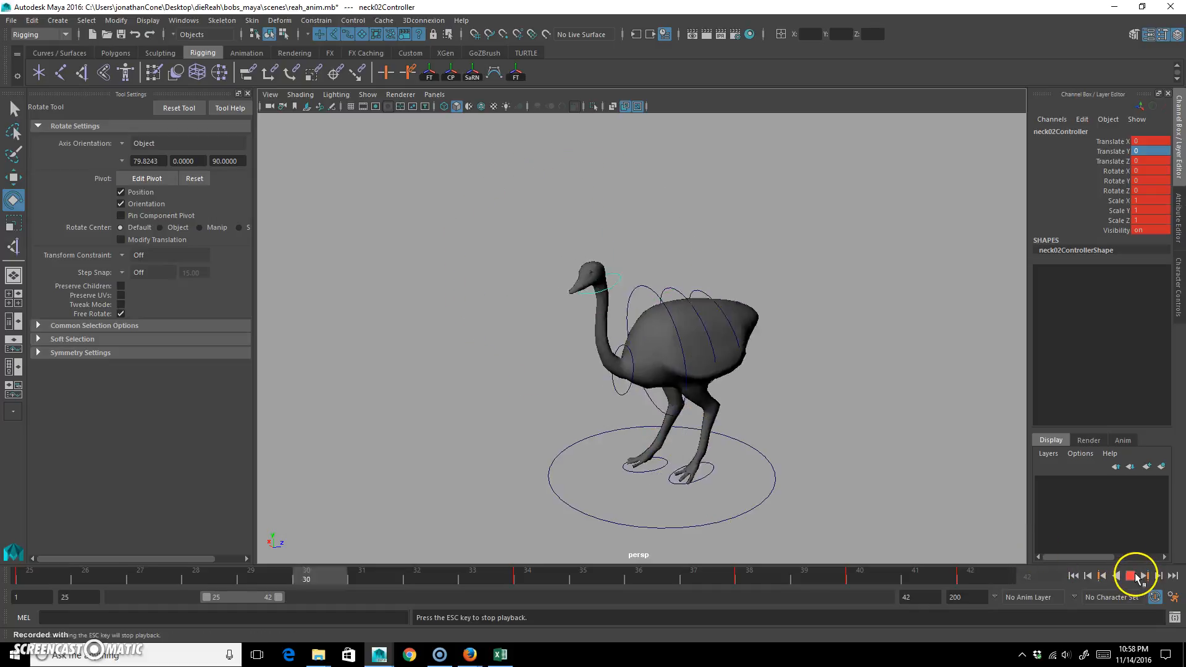
pyautogui.click(475, 360)
# At frame 38, select the two rear spine controllers and rotate them together so the tail end tips upward
pyautogui.keyDown('alt'); pyautogui.moveTo(475, 360); pyautogui.dragTo(494, 434, button='right'); pyautogui.keyUp('alt')
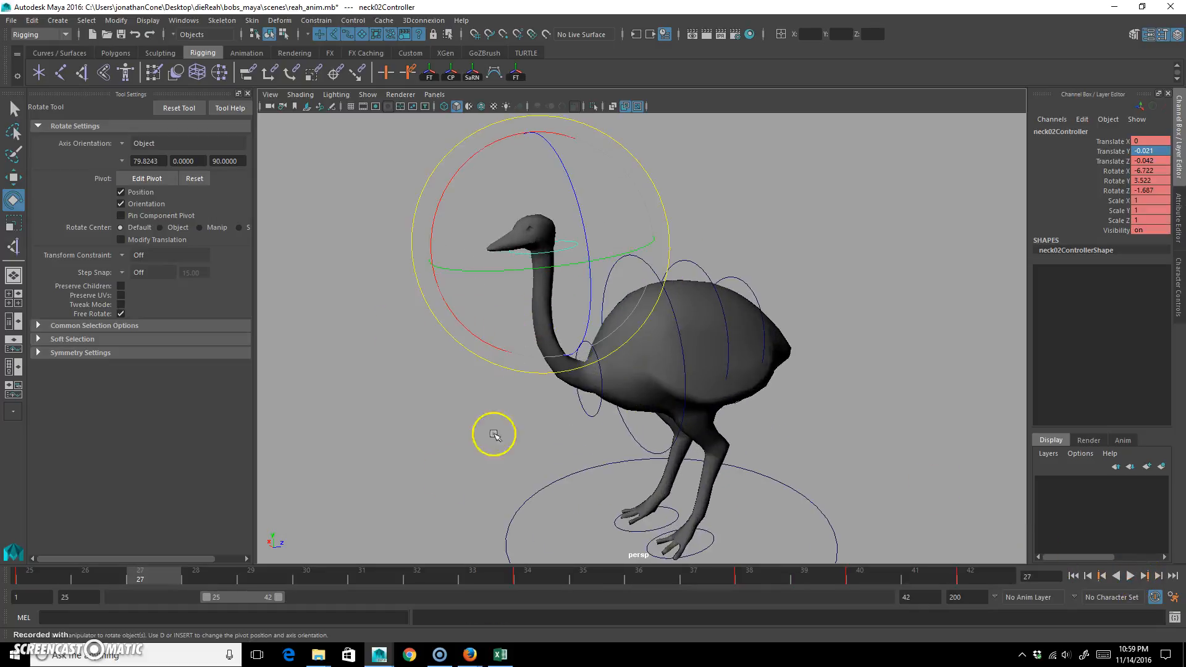
pyautogui.moveTo(286, 581); pyautogui.dragTo(749, 578)
pyautogui.keyDown('alt'); pyautogui.moveTo(784, 432); pyautogui.dragTo(603, 273); pyautogui.keyUp('alt')
pyautogui.click(617, 283)
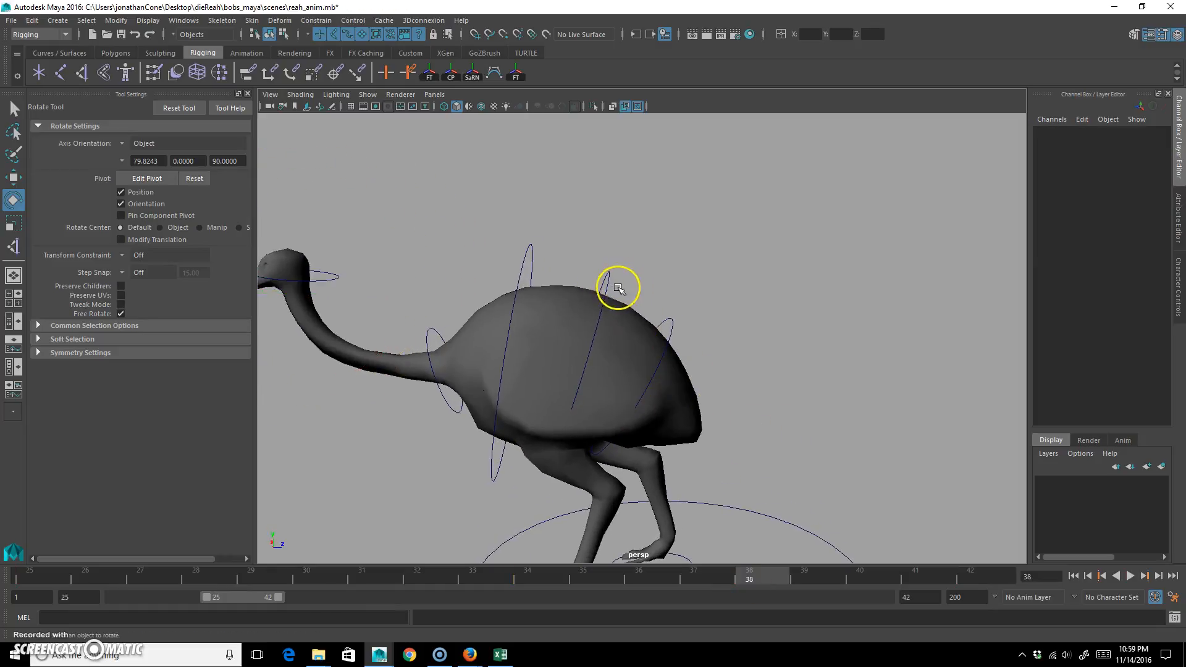
pyautogui.press('q')
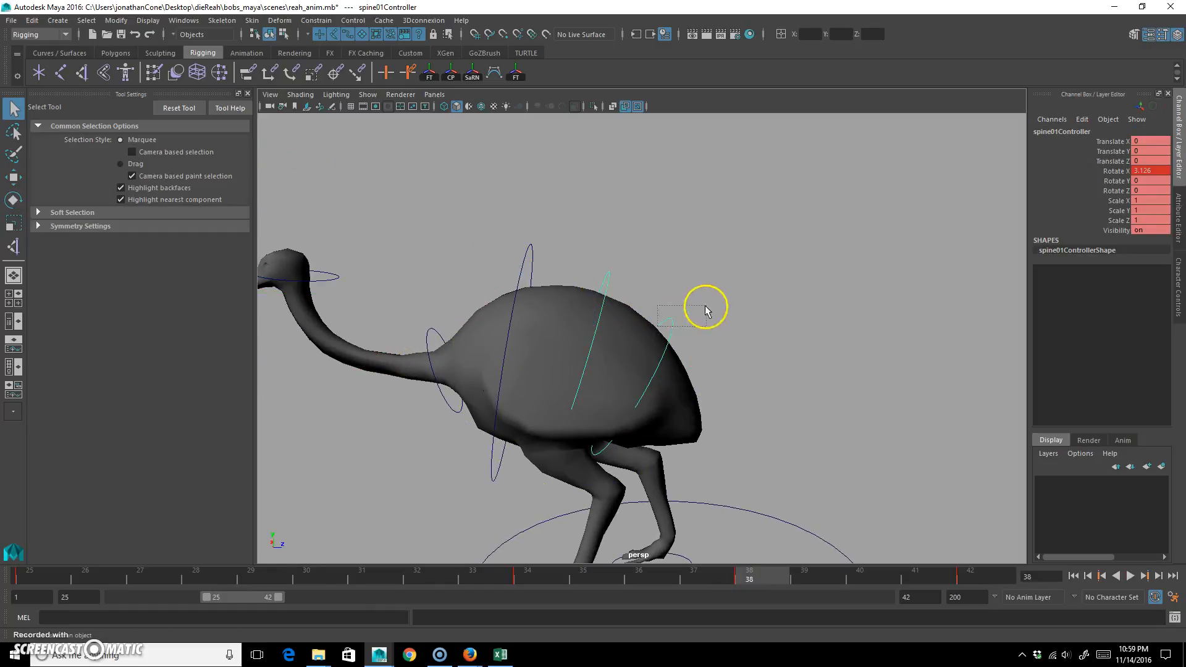
pyautogui.moveTo(706, 310); pyautogui.dragTo(708, 314)
pyautogui.press('e')
pyautogui.moveTo(621, 276); pyautogui.dragTo(584, 288)
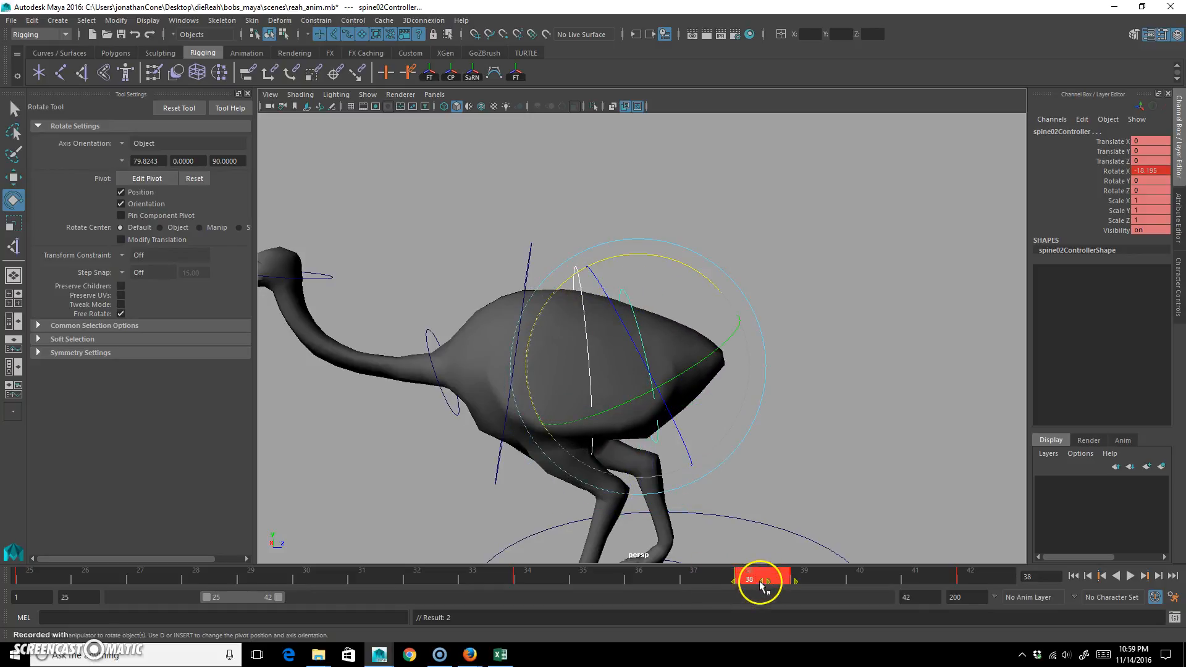
# Move the spine controllers' key from frame 38 to frame 37 and select both rear spine controllers again
pyautogui.moveTo(761, 584); pyautogui.dragTo(702, 580)
pyautogui.click(840, 558)
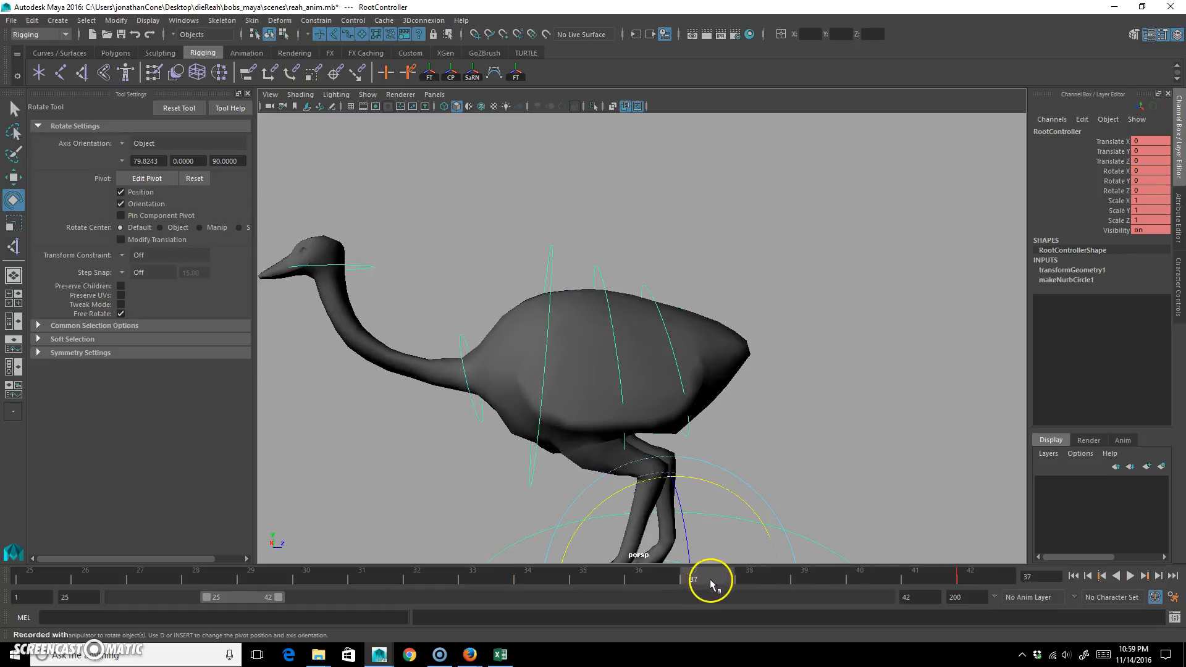
pyautogui.moveTo(690, 246); pyautogui.dragTo(685, 249)
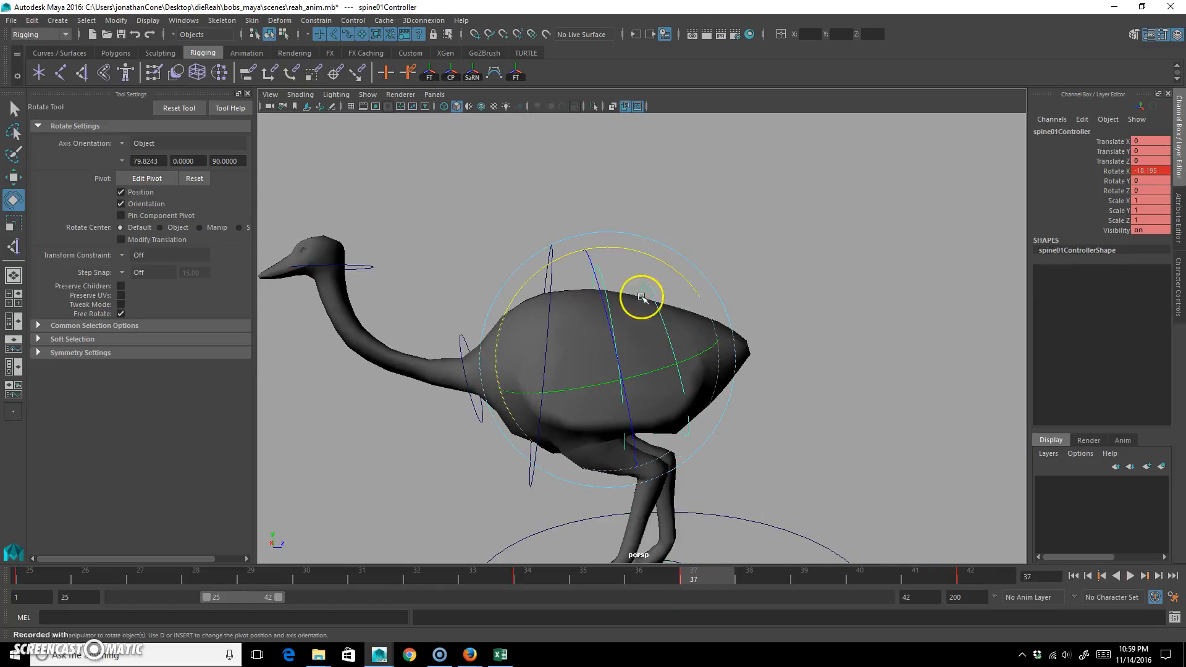
# Rotate both rear spine controllers to Rotate X about 12.9 at frame 39 and play back the animation
pyautogui.moveTo(706, 581); pyautogui.dragTo(803, 580)
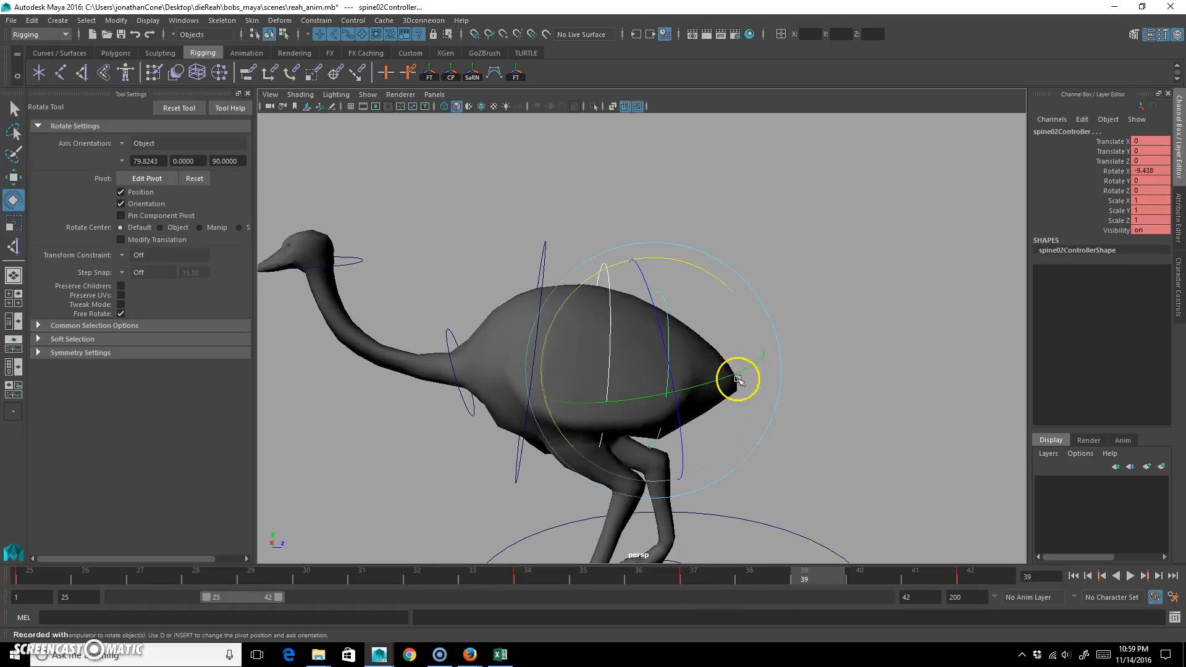
pyautogui.moveTo(716, 270); pyautogui.dragTo(732, 304)
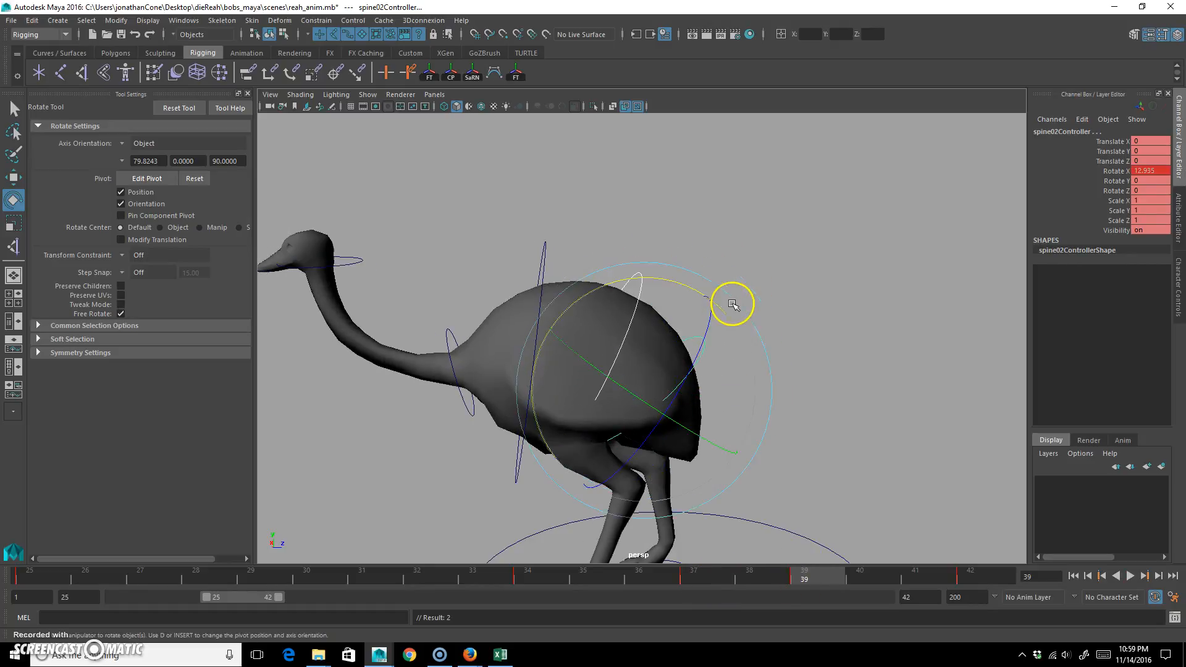
pyautogui.moveTo(856, 578); pyautogui.dragTo(242, 584)
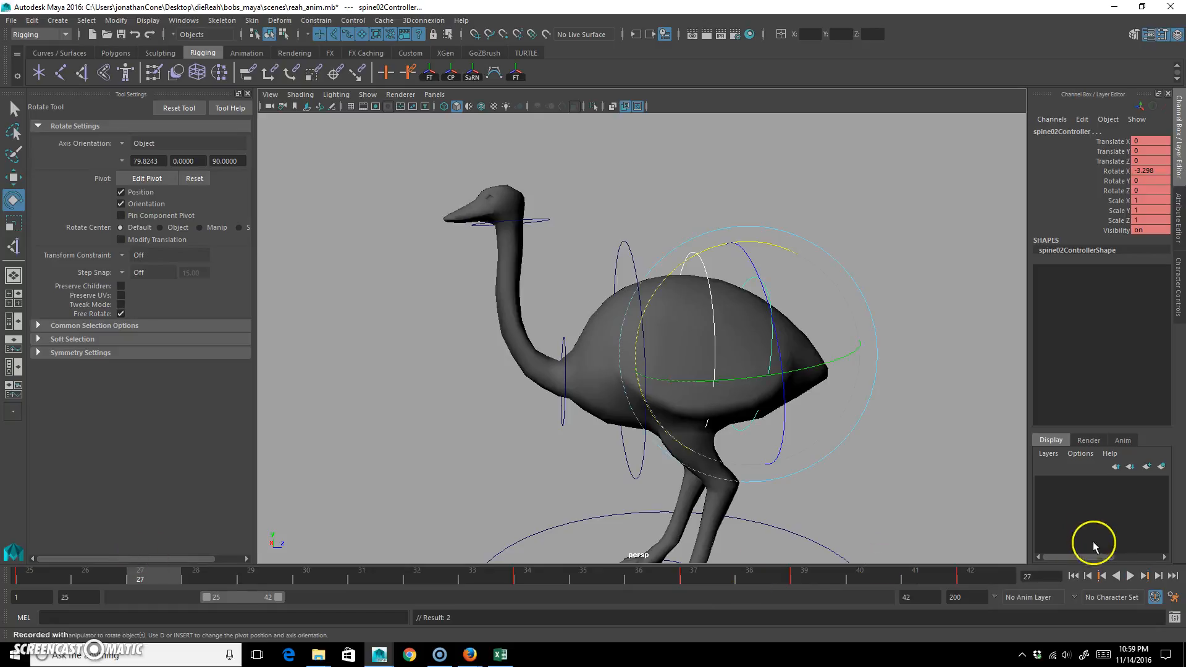
pyautogui.click(1133, 576)
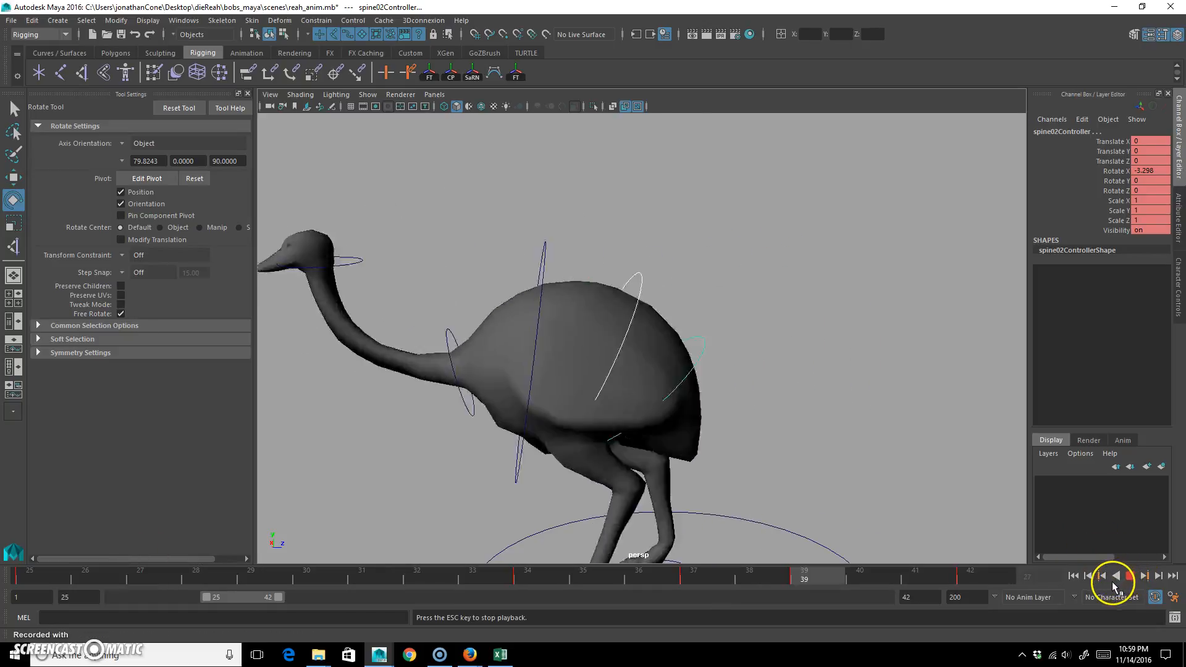
pyautogui.click(1130, 578)
# Rotate the two rear spine controllers freely at frame 30 and to Rotate X about -16.4 at frame 41
pyautogui.moveTo(201, 578); pyautogui.dragTo(321, 561)
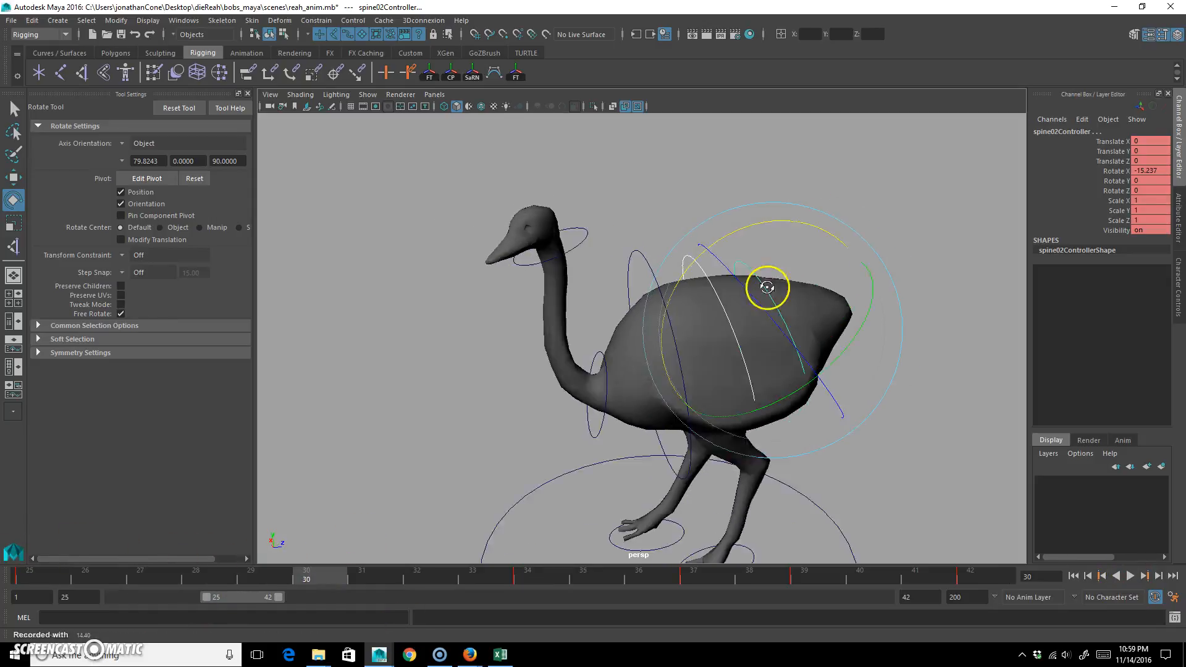
pyautogui.moveTo(777, 342); pyautogui.dragTo(825, 290)
pyautogui.moveTo(294, 577); pyautogui.dragTo(932, 569)
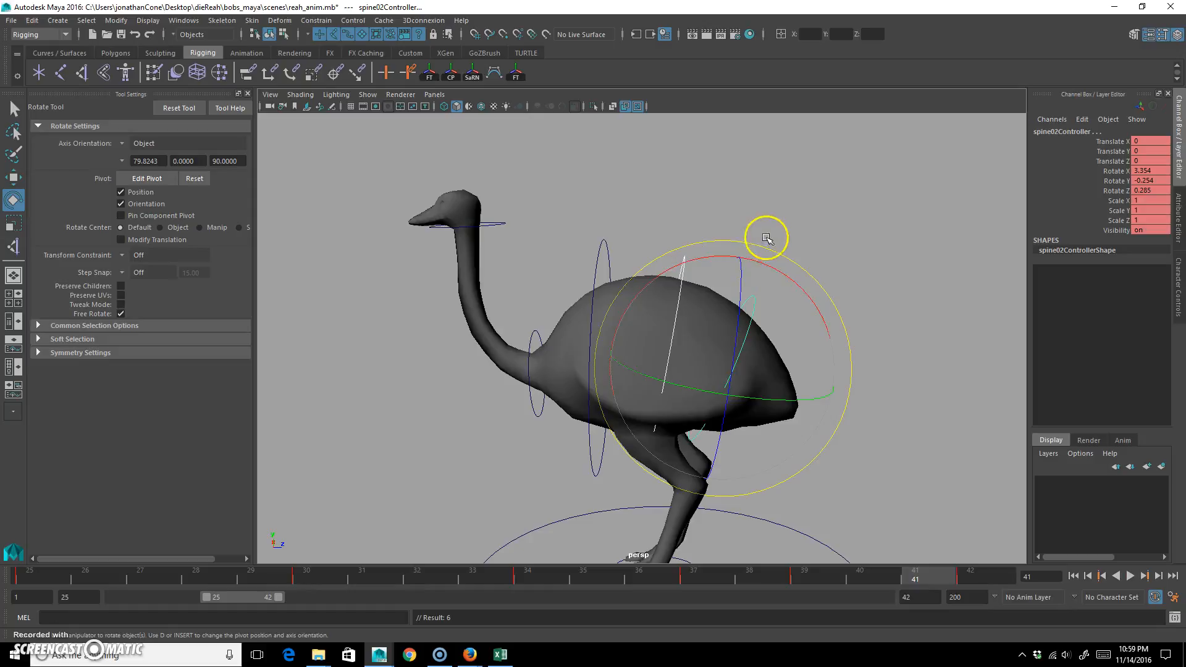
pyautogui.moveTo(703, 255); pyautogui.dragTo(675, 283)
# Scrub and play back the animation to review the swing of the spine and tail
pyautogui.moveTo(922, 581); pyautogui.dragTo(609, 590)
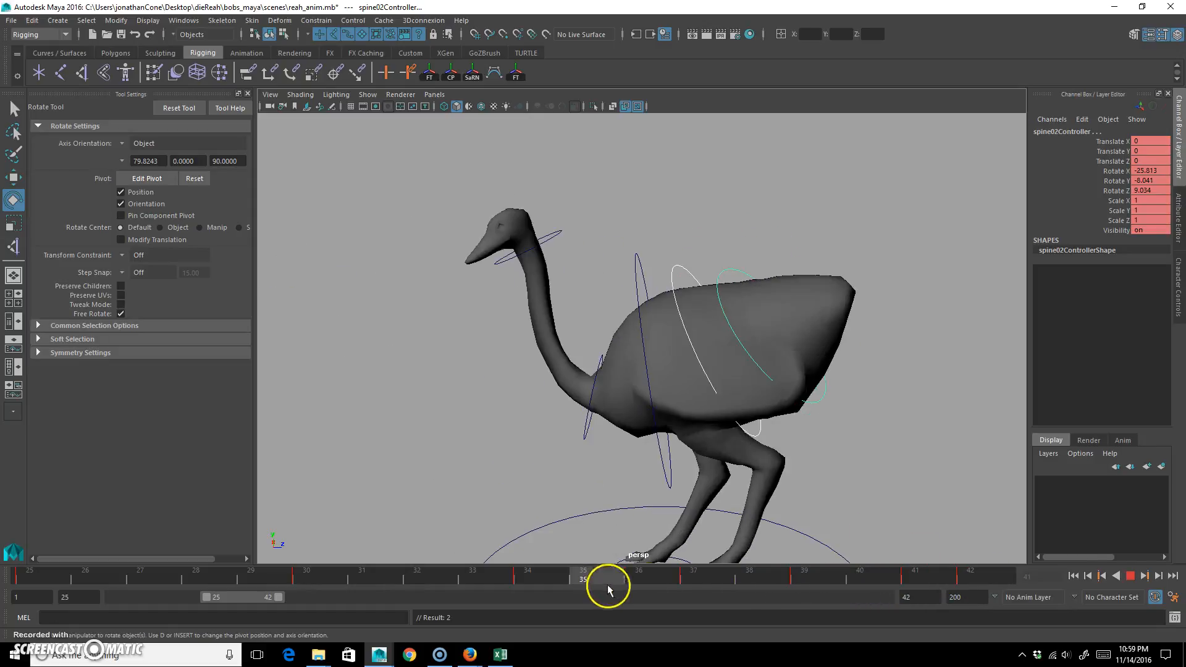
pyautogui.click(1130, 576)
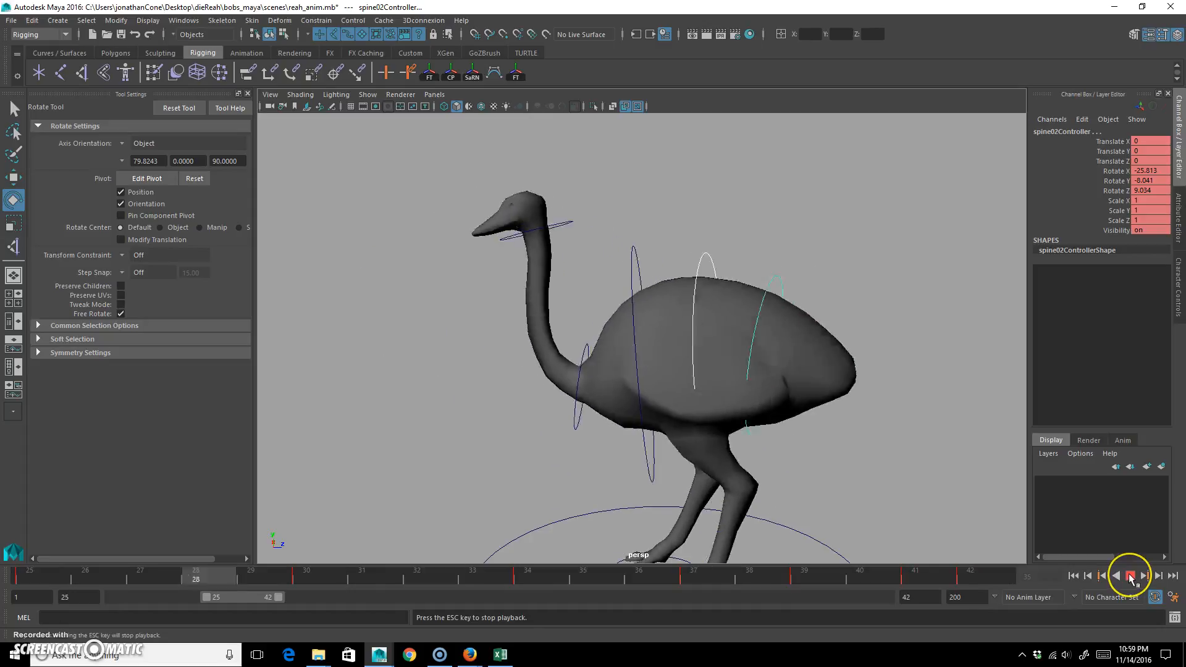
pyautogui.click(1131, 575)
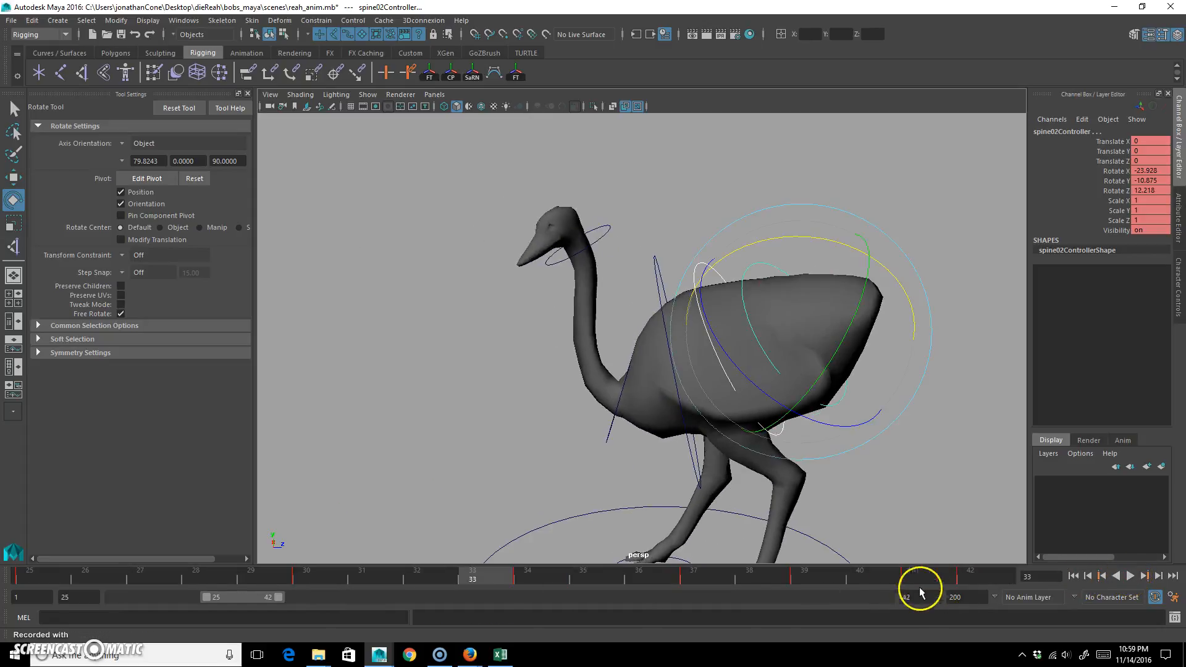
# Shift the spine controllers' key at frame 41 one frame earlier and clear the key at frame 40
pyautogui.click(915, 579)
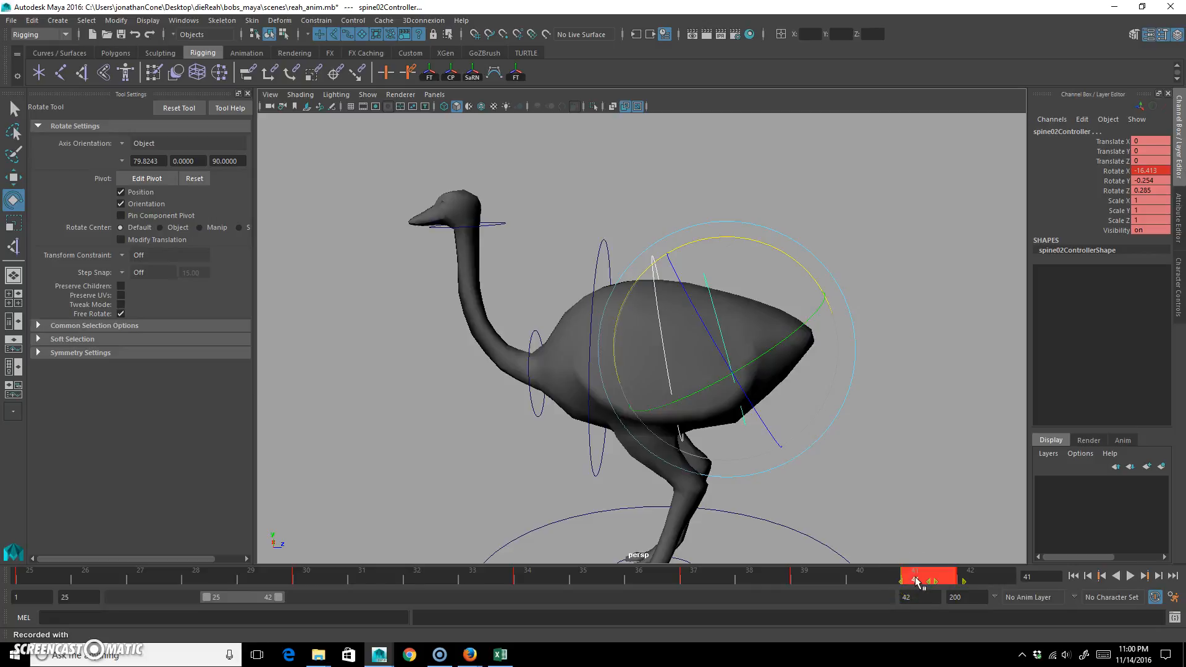
pyautogui.moveTo(930, 582); pyautogui.dragTo(897, 585)
pyautogui.moveTo(985, 576); pyautogui.dragTo(872, 577)
pyautogui.rightClick(871, 577)
pyautogui.click(931, 431)
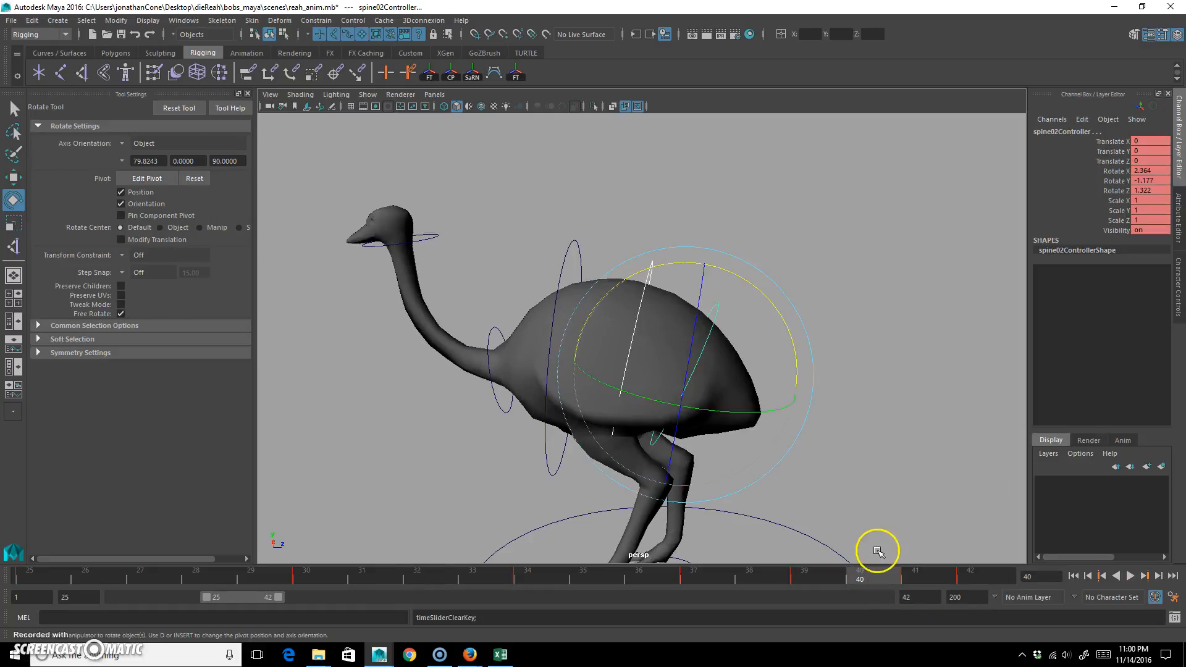
# Play the animation again to check the spine motion around frames 40 to 42
pyautogui.hotkey('alt', 'v')
pyautogui.moveTo(948, 576); pyautogui.dragTo(981, 578)
pyautogui.click(1130, 576)
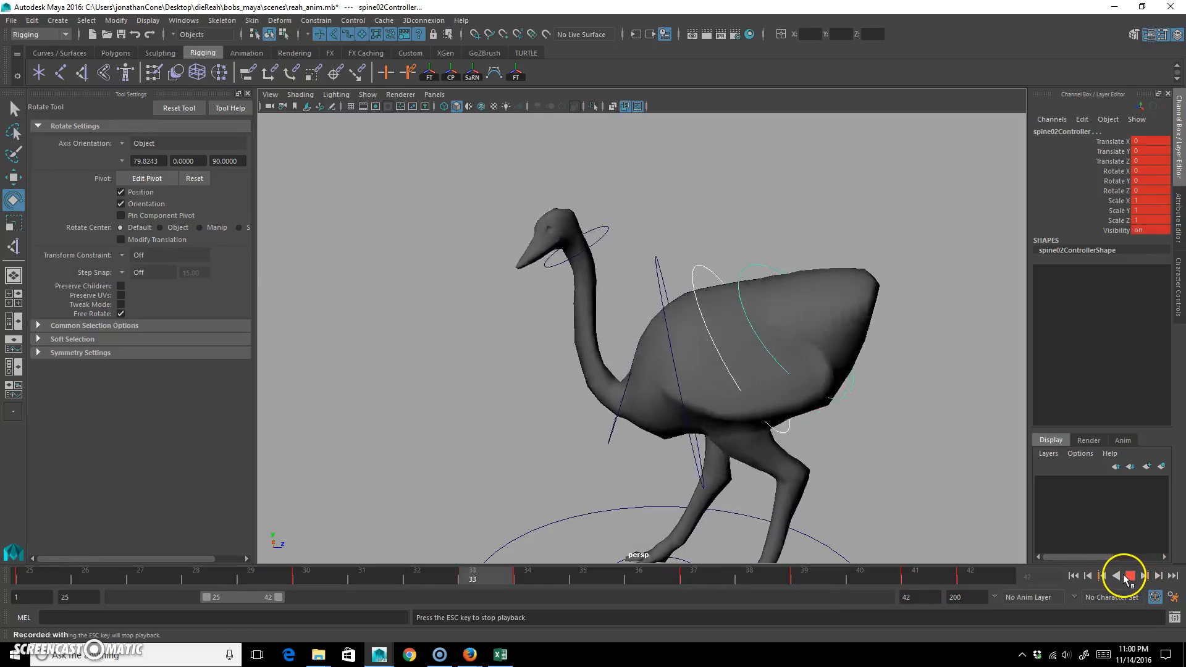
# Select the hips controller and shift it sideways at frame 34 to Translate X about 0.35
pyautogui.click(1117, 575)
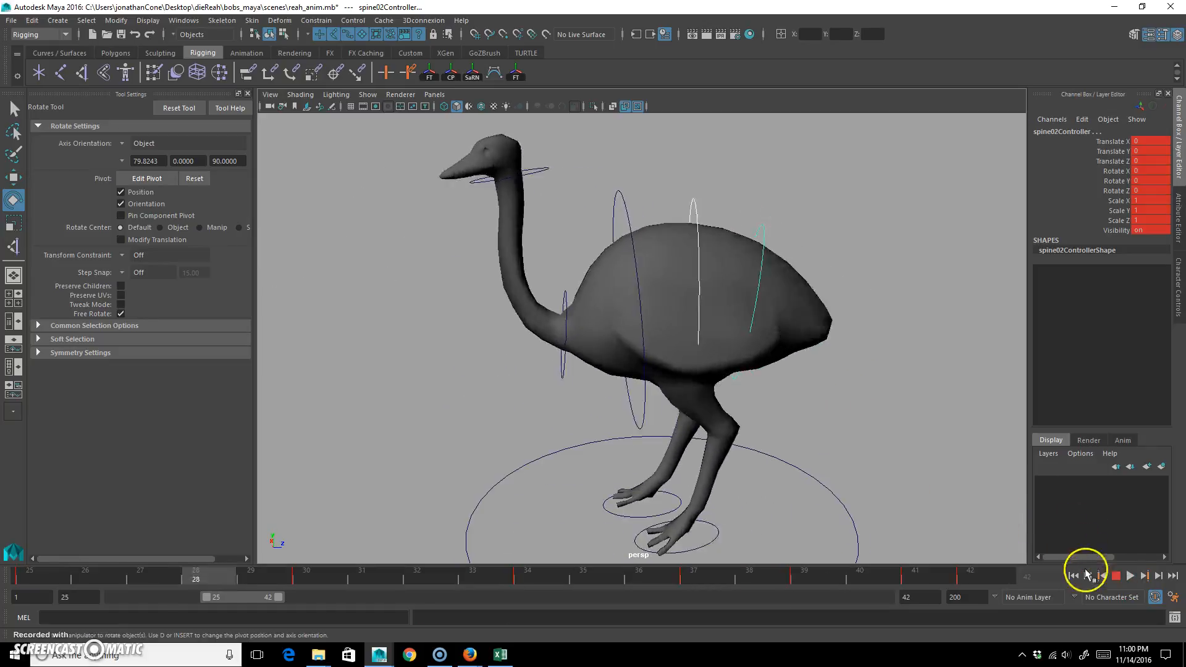
pyautogui.click(1117, 576)
pyautogui.keyDown('alt'); pyautogui.moveTo(817, 414); pyautogui.dragTo(689, 419, button='right'); pyautogui.keyUp('alt')
pyautogui.moveTo(537, 574)
pyautogui.mouseDown()
pyautogui.moveTo(80, 569)
pyautogui.moveTo(391, 592)
pyautogui.moveTo(532, 575)
pyautogui.mouseUp()
pyautogui.keyDown('alt'); pyautogui.moveTo(541, 456); pyautogui.dragTo(670, 443); pyautogui.keyUp('alt')
pyautogui.click(846, 382)
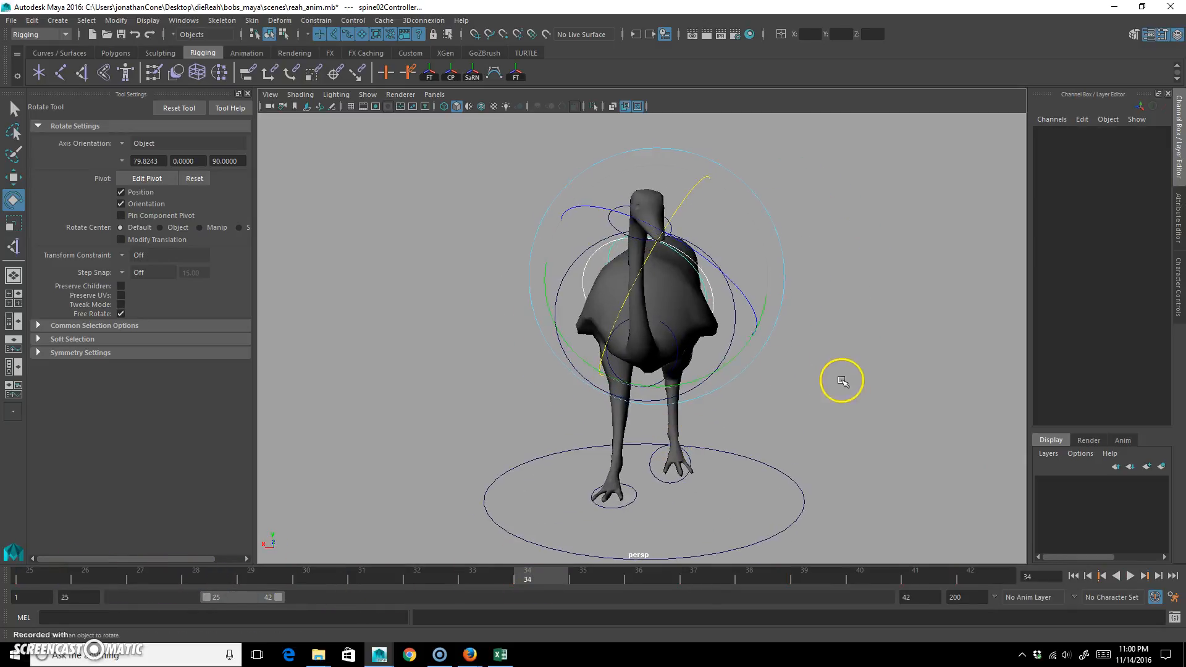
pyautogui.click(725, 357)
pyautogui.press('w')
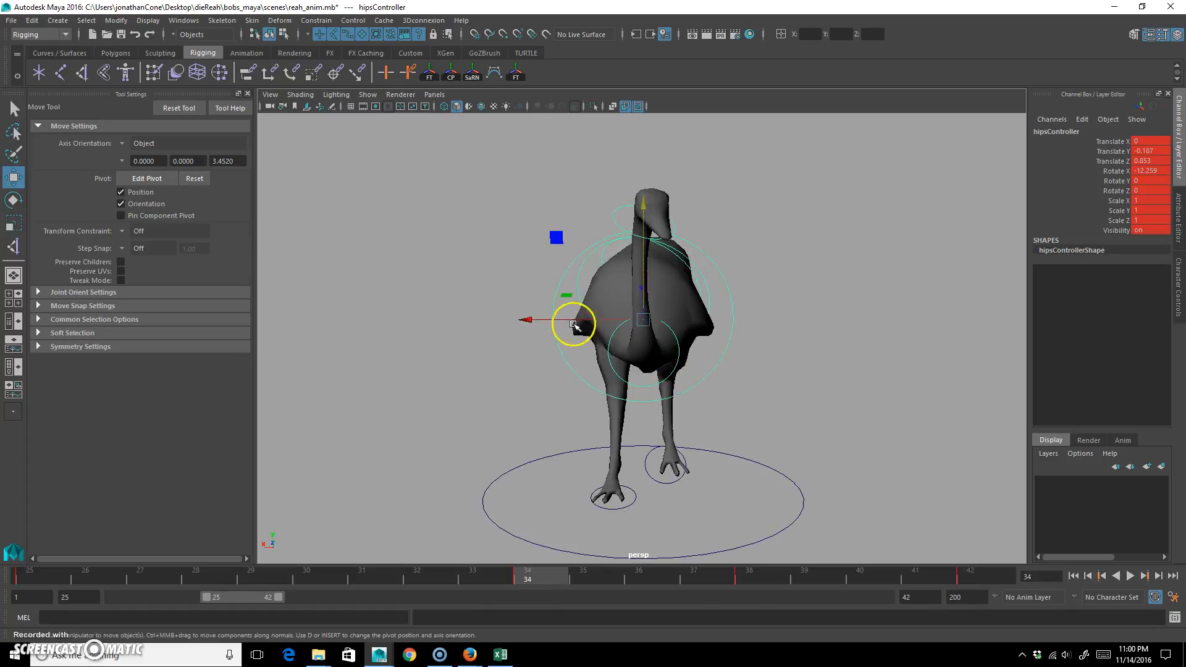
pyautogui.keyDown('alt'); pyautogui.moveTo(553, 323); pyautogui.dragTo(636, 359); pyautogui.keyUp('alt')
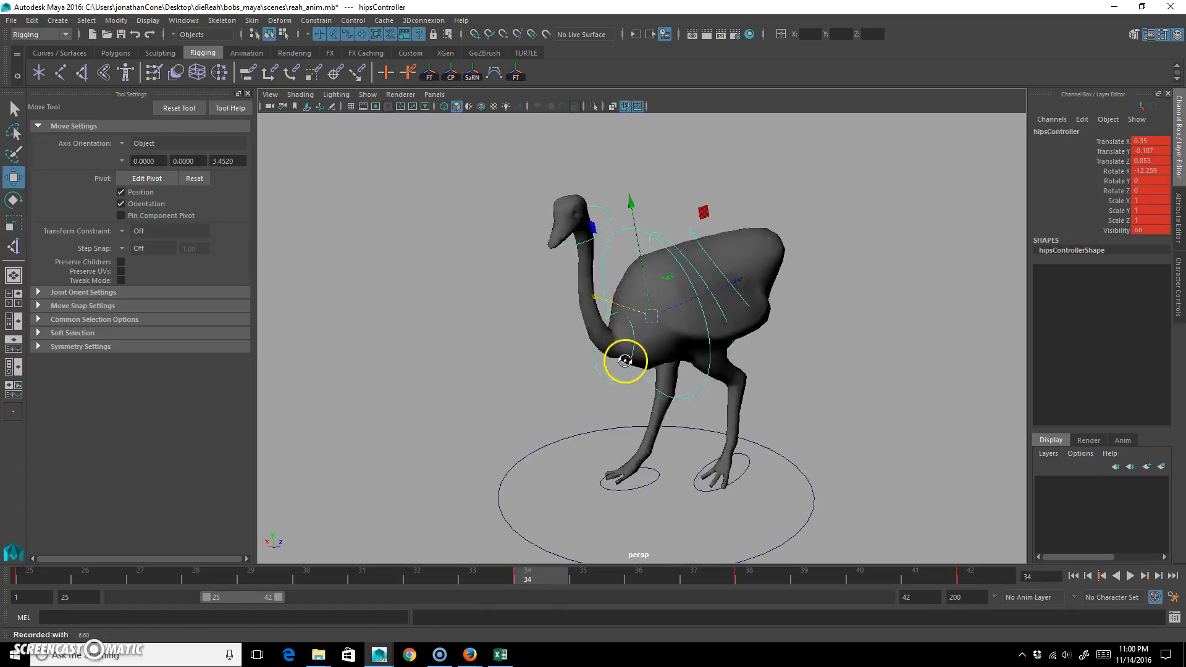
# Raise the hips controller at frame 36 to Translate Y about 0.419 and Translate Z about -0.546
pyautogui.hotkey('alt', 'v')
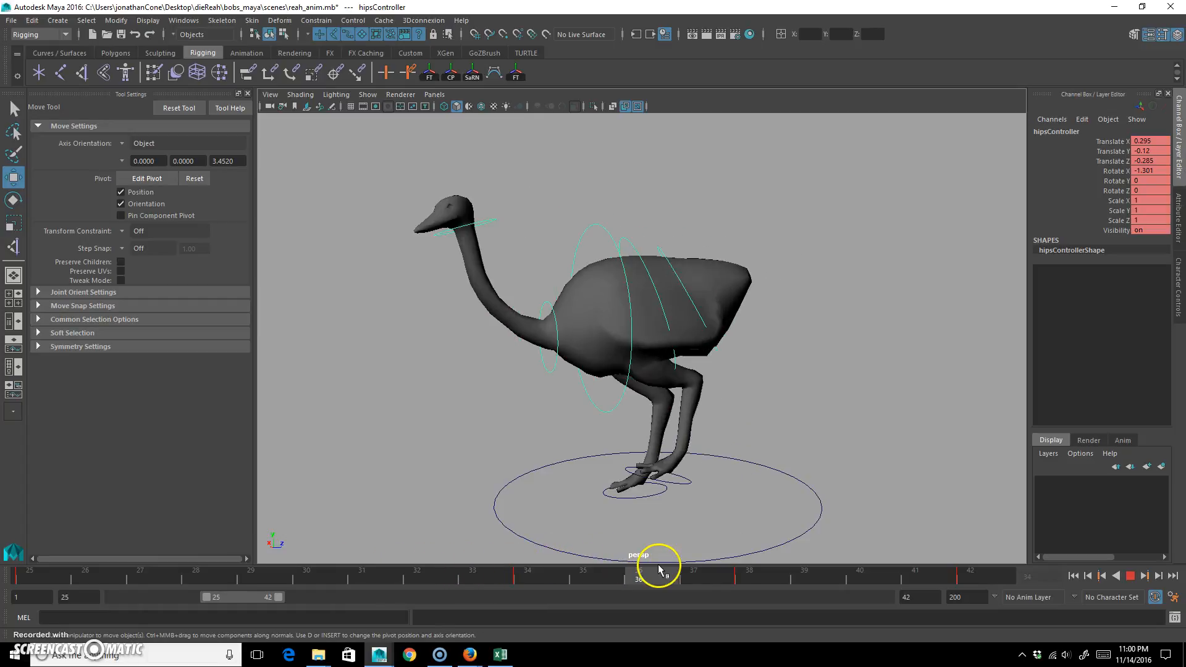
pyautogui.click(637, 578)
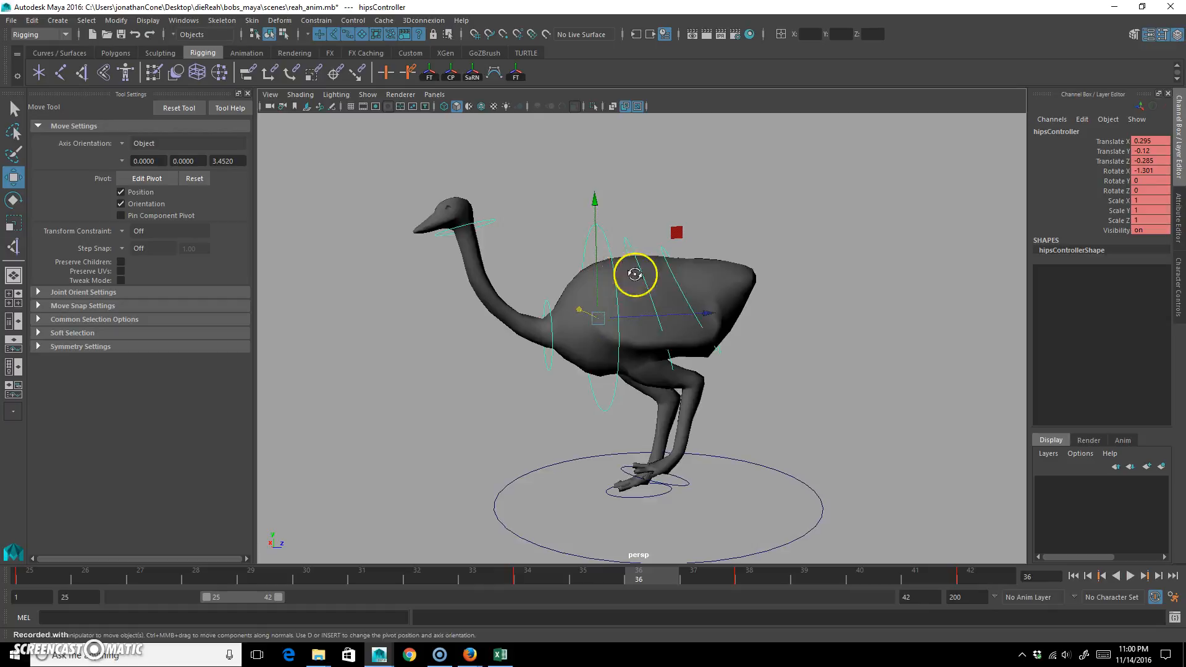
pyautogui.moveTo(676, 234); pyautogui.dragTo(647, 189, button='middle')
pyautogui.press('e')
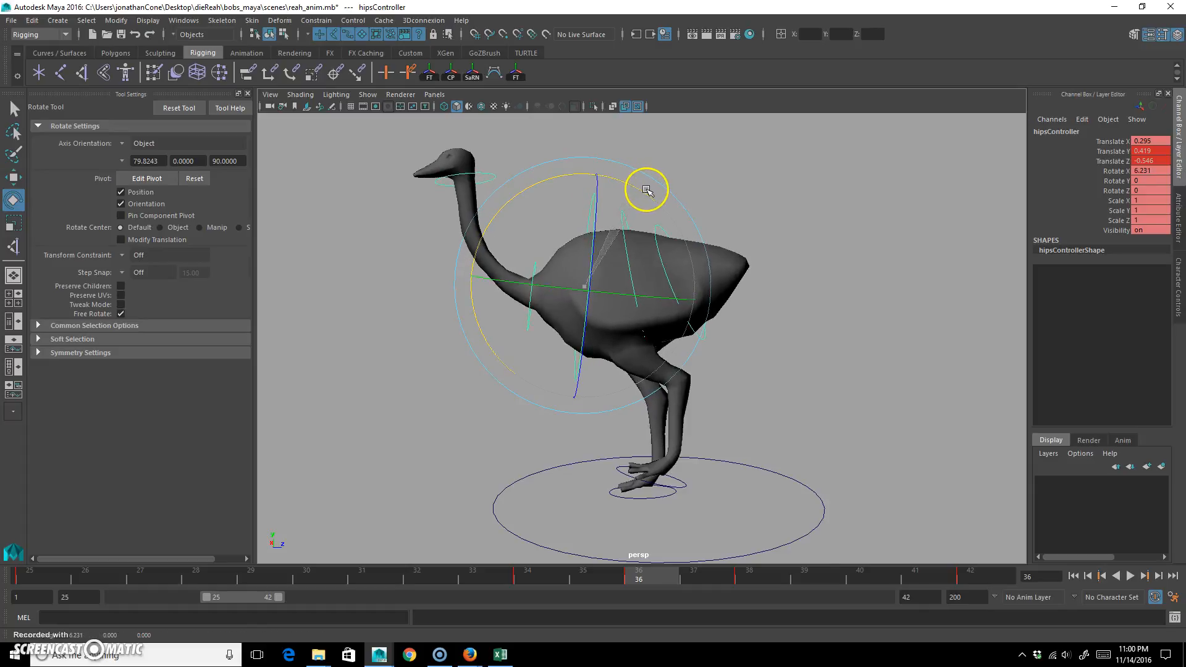
# Lower the hips controller slightly at frame 38
pyautogui.moveTo(647, 571)
pyautogui.mouseDown()
pyautogui.moveTo(578, 577)
pyautogui.moveTo(764, 567)
pyautogui.mouseUp()
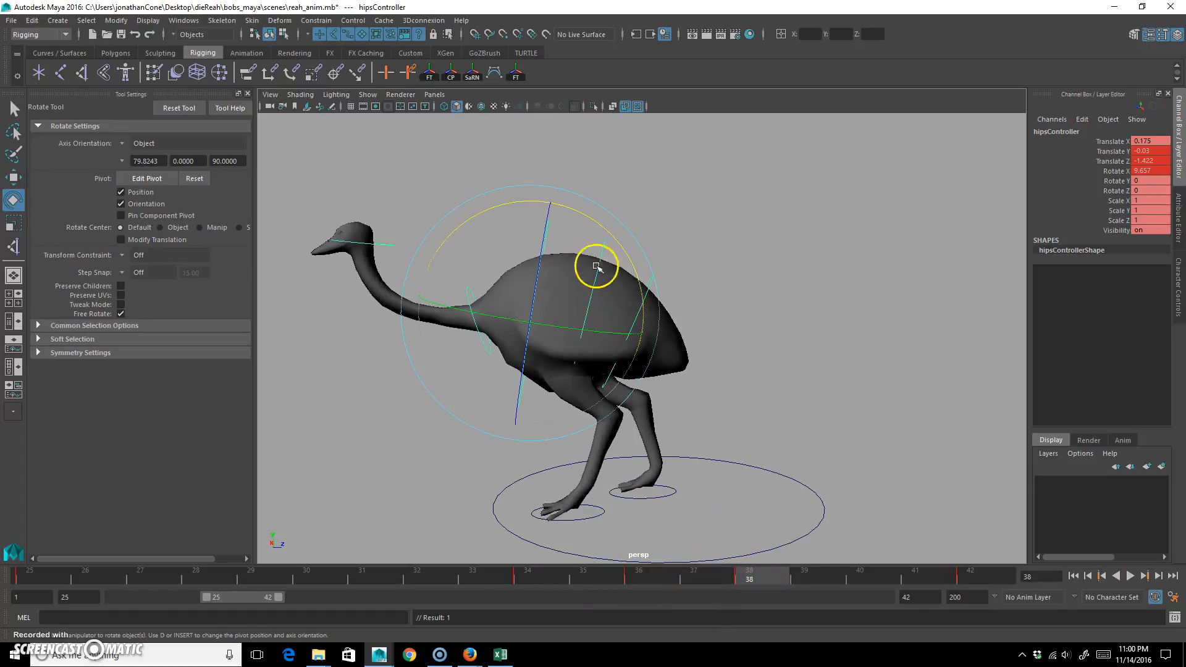
pyautogui.press('w')
pyautogui.moveTo(543, 193); pyautogui.dragTo(549, 215)
# Rotate the hips controller slightly at frame 36 to adjust the tilt of the body
pyautogui.moveTo(771, 577); pyautogui.dragTo(653, 568)
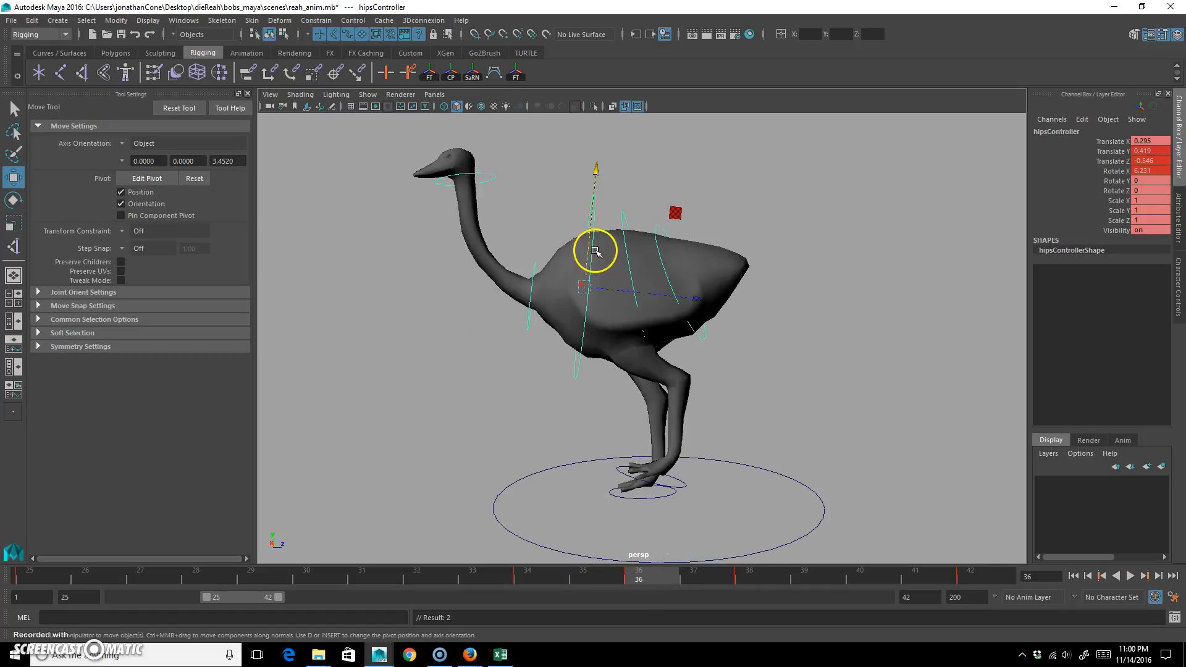
pyautogui.press('e')
pyautogui.moveTo(568, 177)
pyautogui.mouseDown()
pyautogui.moveTo(552, 180)
pyautogui.moveTo(579, 186)
pyautogui.mouseUp()
pyautogui.press('w')
pyautogui.moveTo(647, 582)
pyautogui.mouseDown()
pyautogui.moveTo(539, 576)
pyautogui.moveTo(739, 579)
pyautogui.moveTo(639, 578)
pyautogui.mouseUp()
# Lift the left foot controller at frame 36 to Translate Y about 1.108 and Translate Z about -0.265, and key its translation
pyautogui.click(683, 481)
pyautogui.moveTo(730, 407)
pyautogui.mouseDown(button='middle')
pyautogui.moveTo(731, 424)
pyautogui.moveTo(752, 416)
pyautogui.moveTo(736, 388)
pyautogui.mouseUp(button='middle')
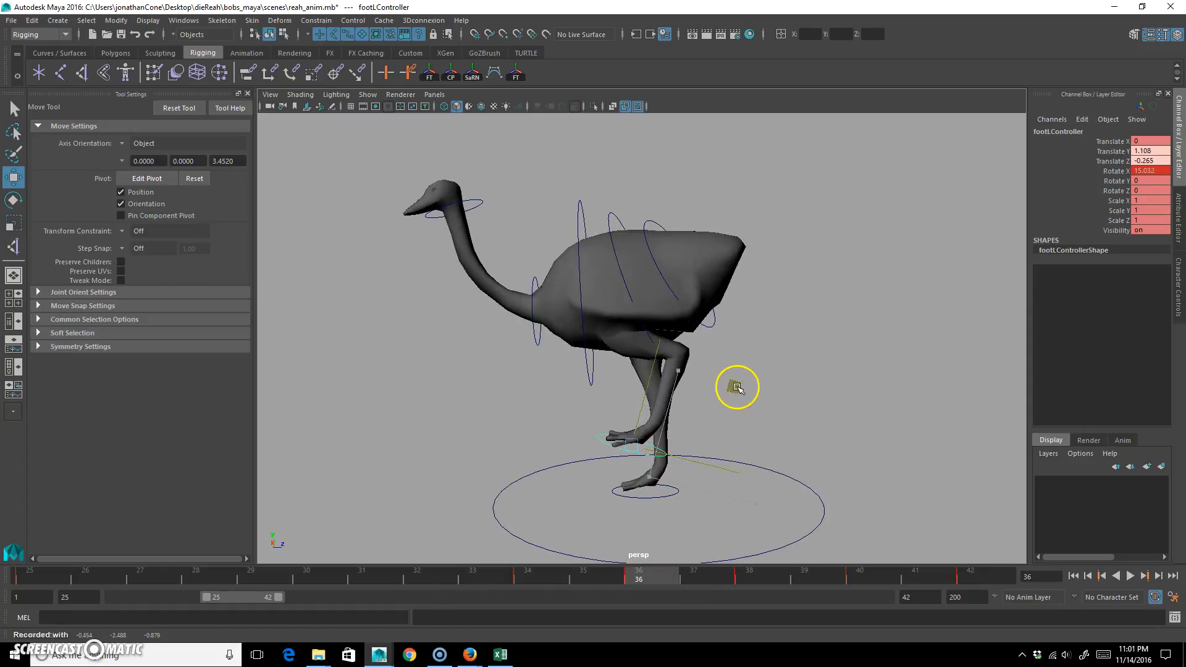
pyautogui.hotkey('shift', 'w')
# Key the left foot controller at frame 40 with Translate Y about 0.128 and Rotate X about -8.294, and add a key at frame 39
pyautogui.moveTo(650, 579); pyautogui.dragTo(757, 581)
pyautogui.click(864, 575)
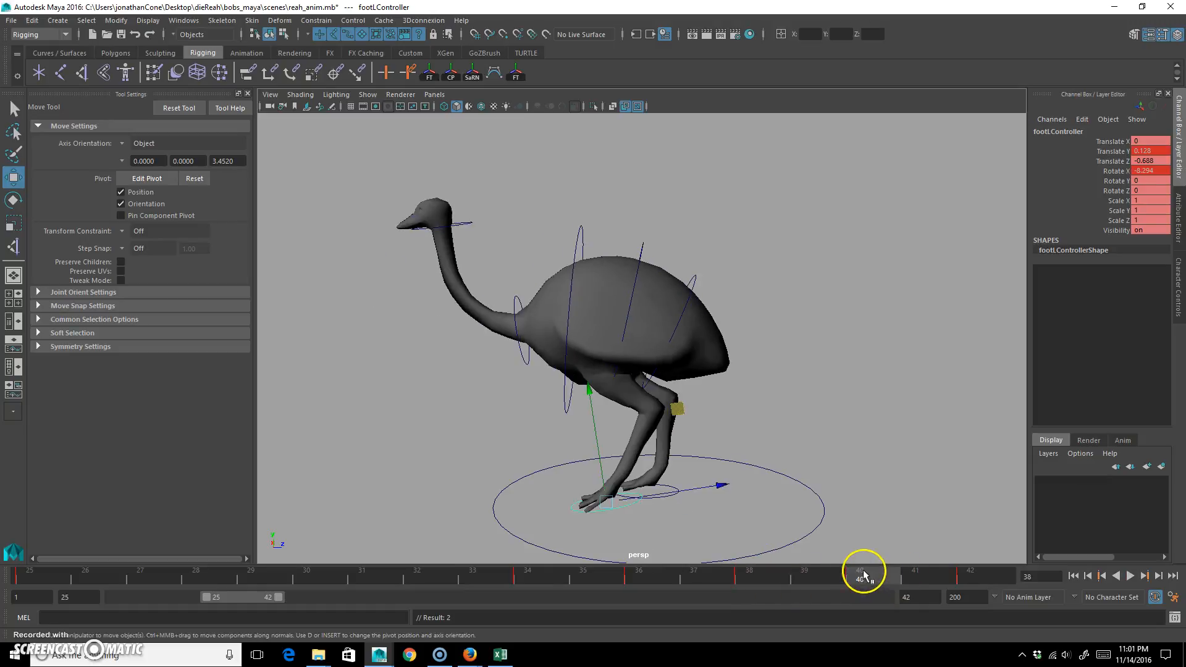
pyautogui.moveTo(839, 579); pyautogui.dragTo(764, 580)
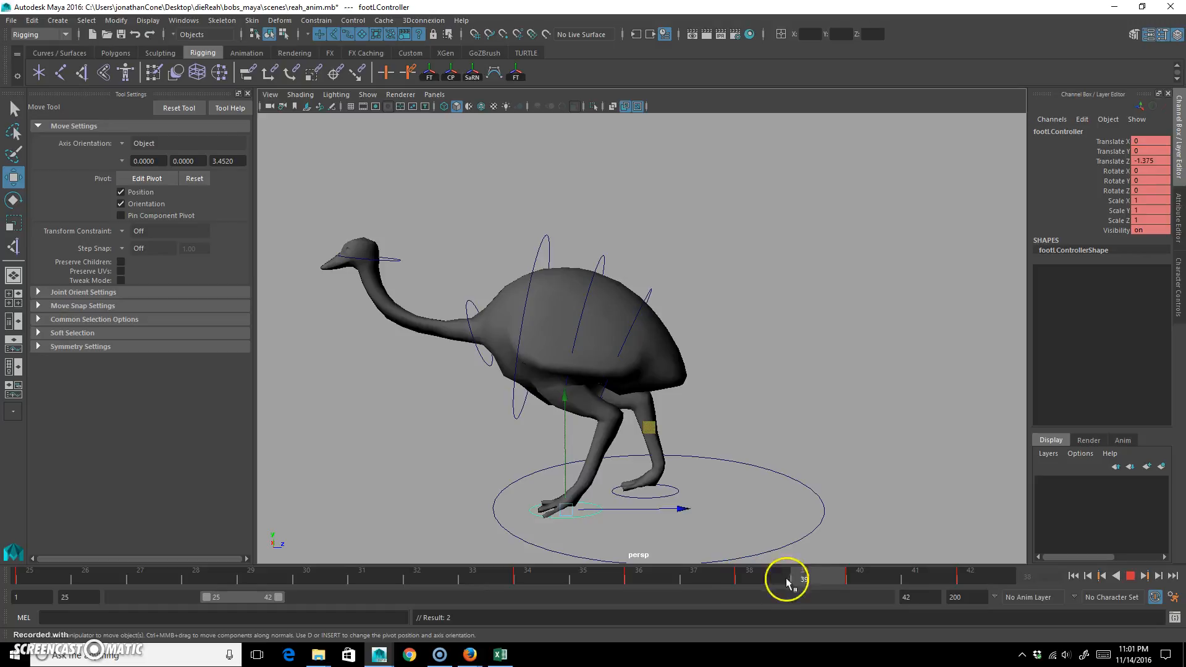
pyautogui.moveTo(813, 578); pyautogui.dragTo(1006, 599)
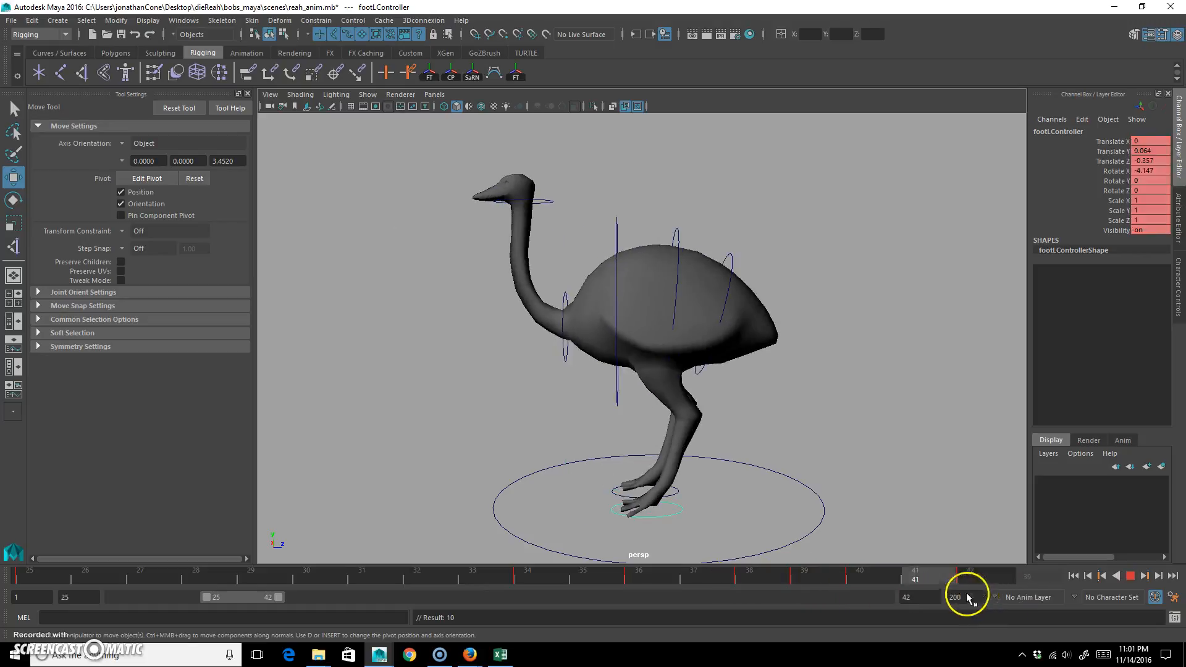
# Play back the animation from the side and a front angle to review the leg and body motion
pyautogui.press('Escape')
pyautogui.click(1131, 576)
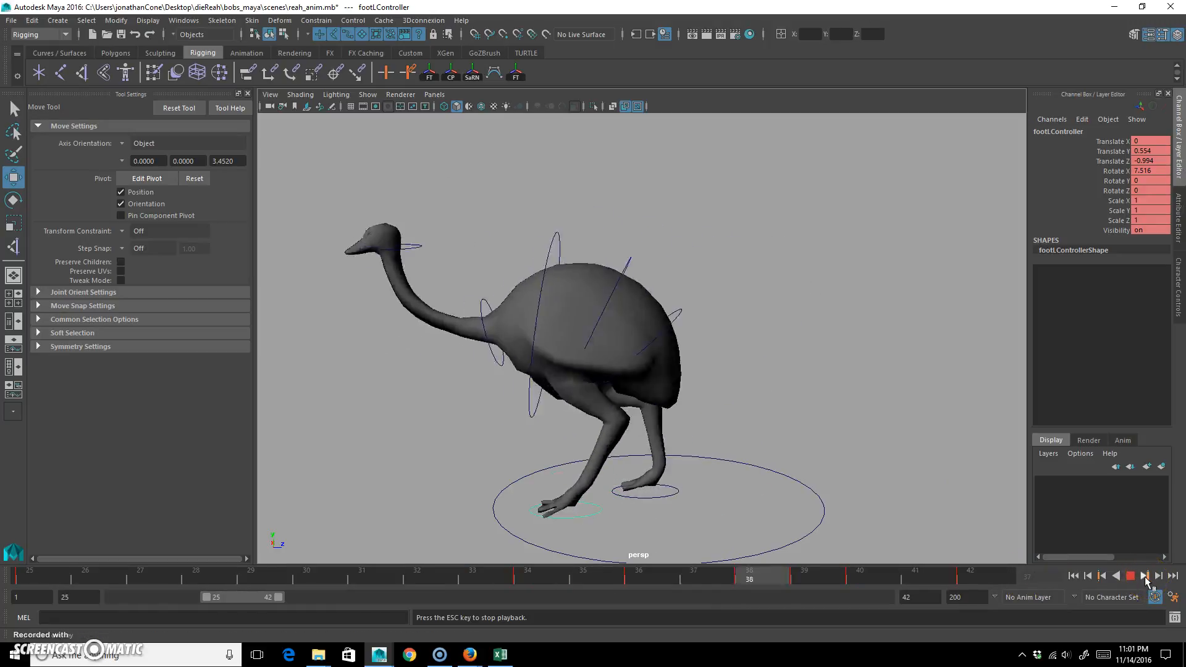
pyautogui.keyDown('alt'); pyautogui.moveTo(797, 472); pyautogui.dragTo(841, 479); pyautogui.keyUp('alt')
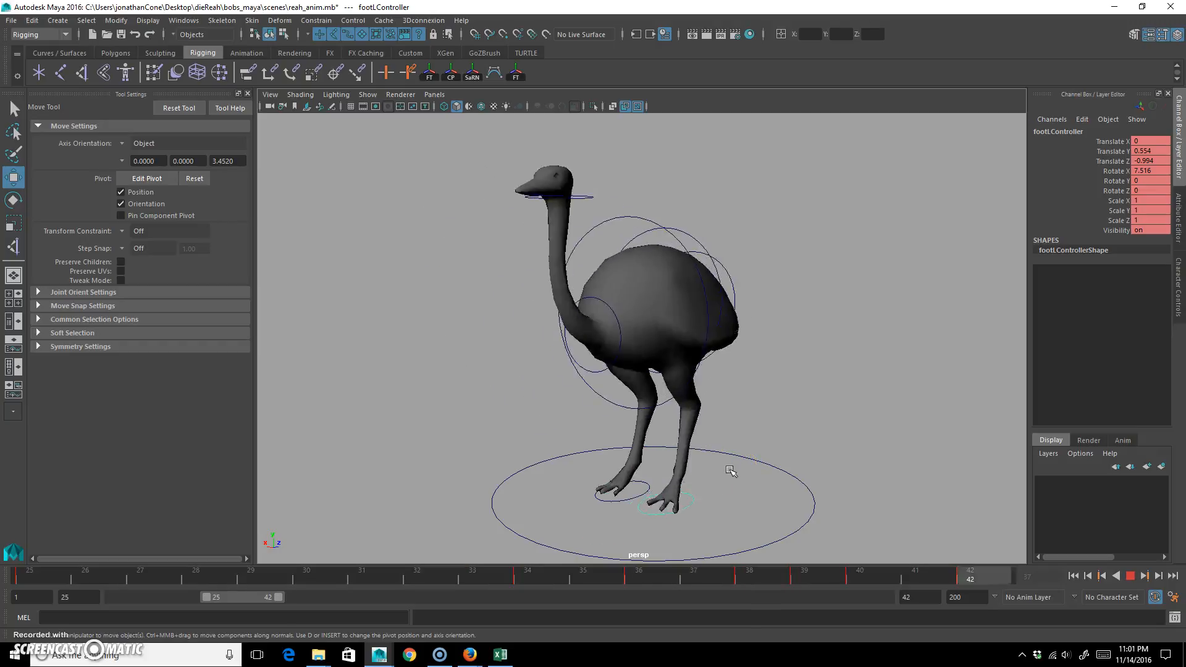
pyautogui.click(1131, 576)
pyautogui.click(675, 403)
pyautogui.keyDown('alt'); pyautogui.moveTo(727, 434); pyautogui.dragTo(727, 416); pyautogui.keyUp('alt')
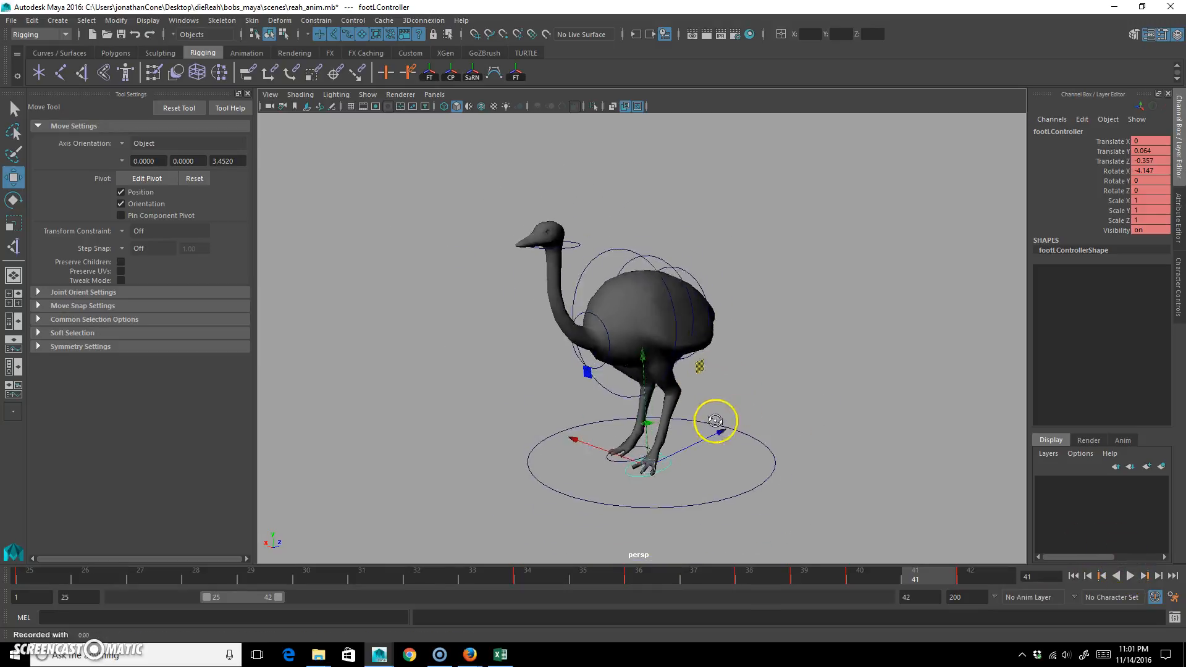
# Select all of the rhea's controllers without the body mesh and key them at frame 42
pyautogui.click(969, 572)
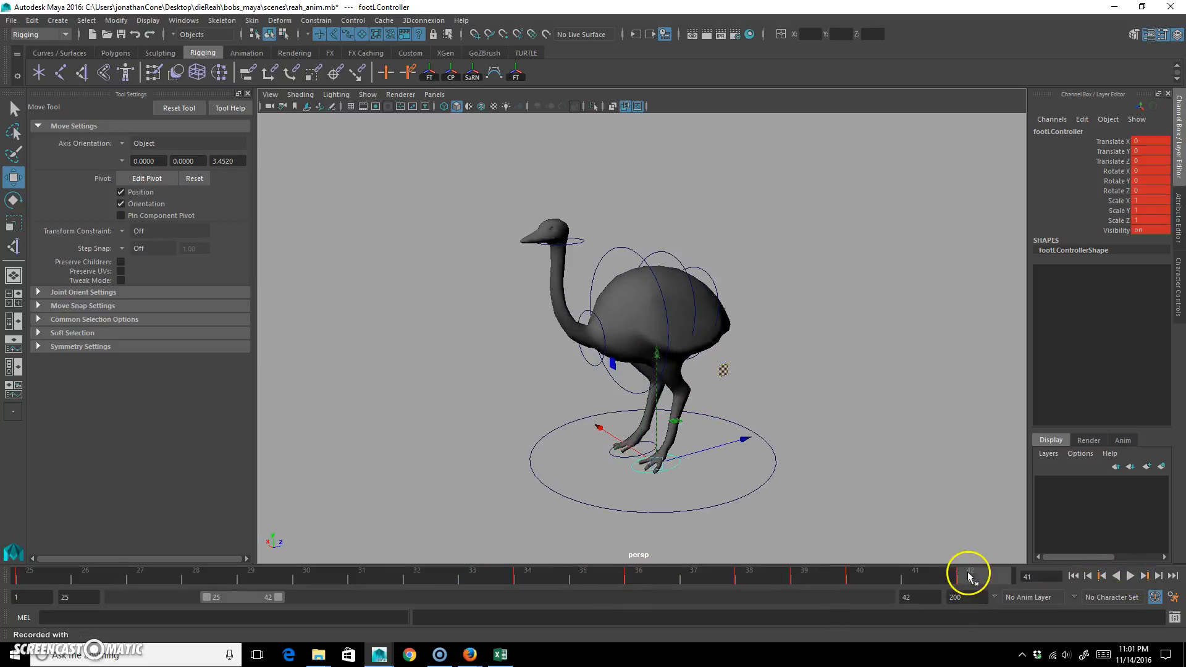
pyautogui.moveTo(288, 535); pyautogui.dragTo(867, 173)
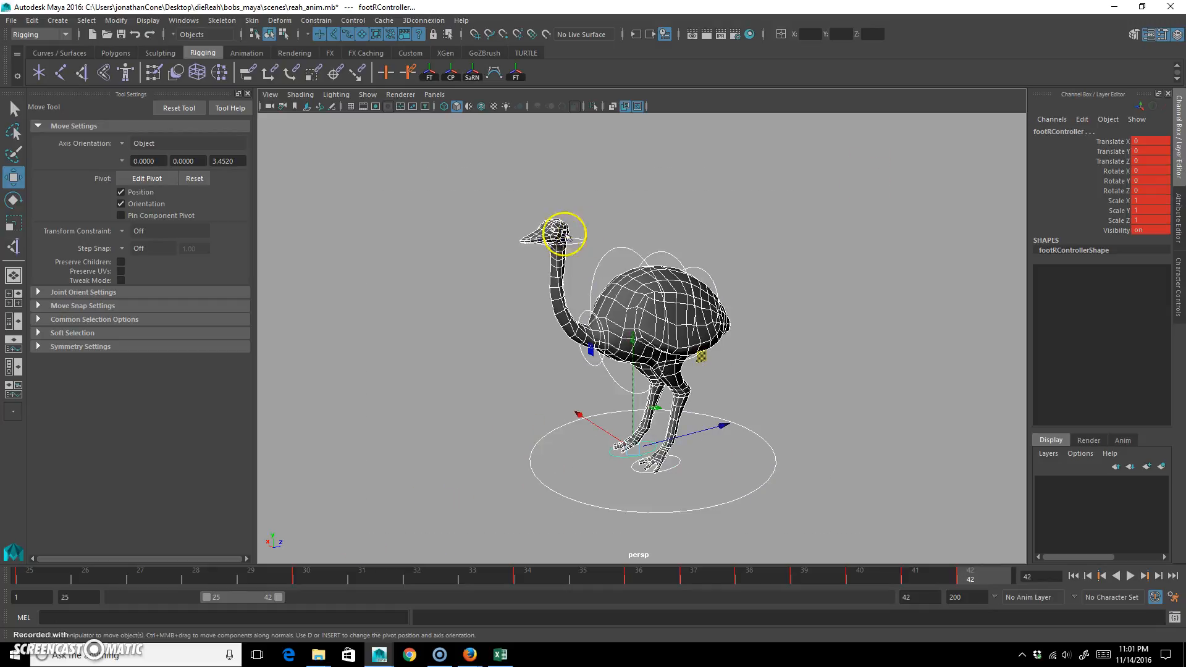
pyautogui.keyDown('ctrl'); pyautogui.moveTo(574, 272); pyautogui.dragTo(572, 275); pyautogui.keyUp('ctrl')
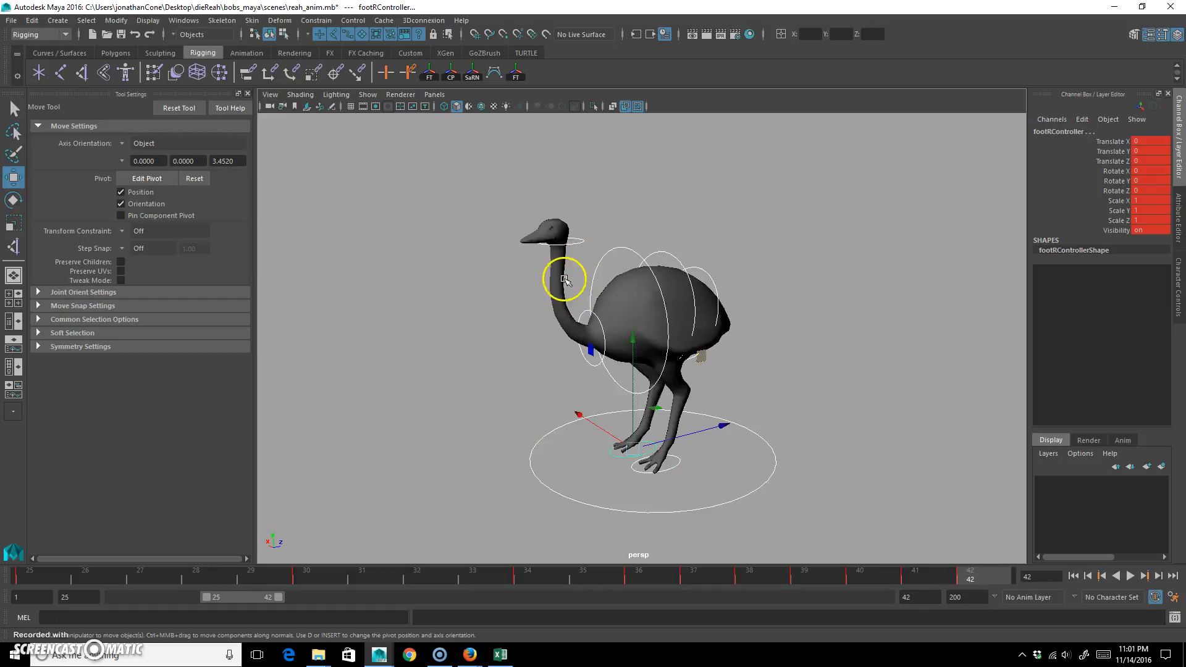
pyautogui.press('4')
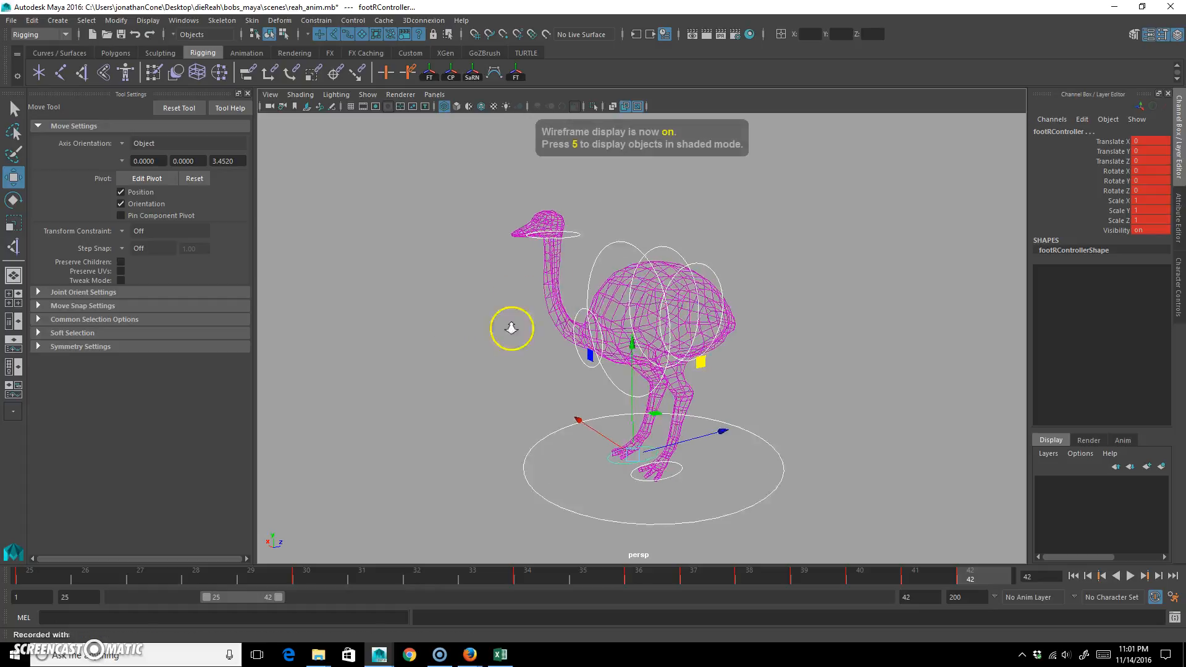
pyautogui.scroll(5, 550, 300)
pyautogui.scroll(-6, 734, 344)
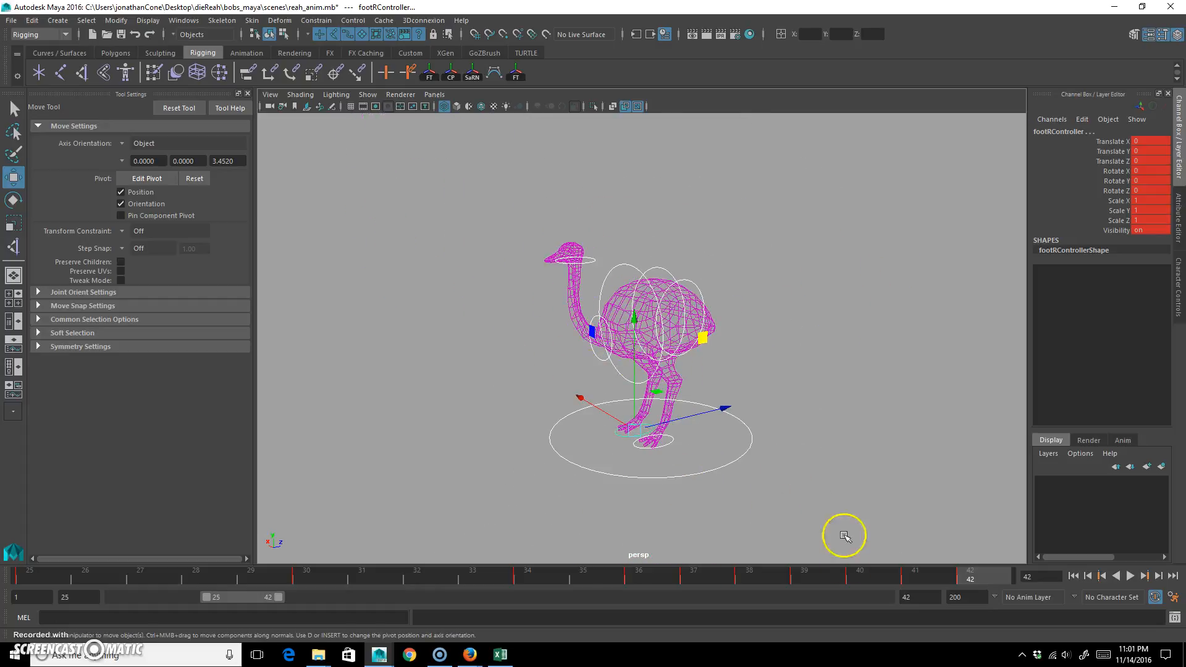
pyautogui.moveTo(975, 575)
pyautogui.mouseDown()
pyautogui.moveTo(27, 578)
pyautogui.moveTo(578, 588)
pyautogui.moveTo(982, 576)
pyautogui.mouseUp()
# Set the playback range to frames 43 through 98
pyautogui.doubleClick(85, 602)
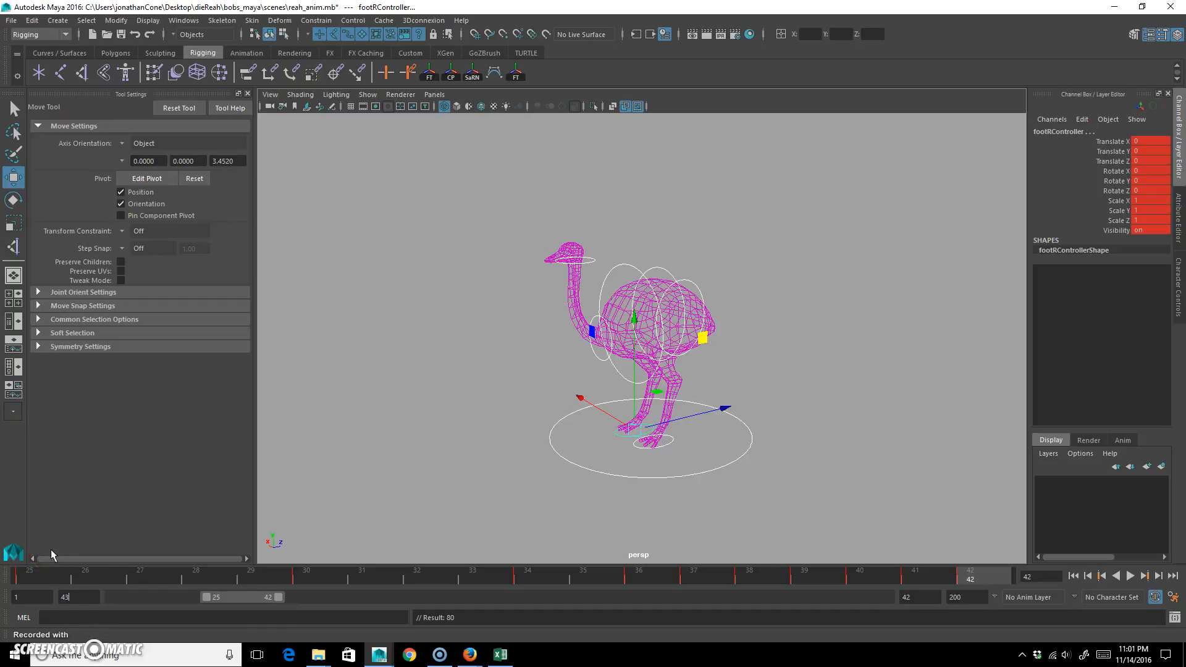
pyautogui.write('43')
pyautogui.press('Return')
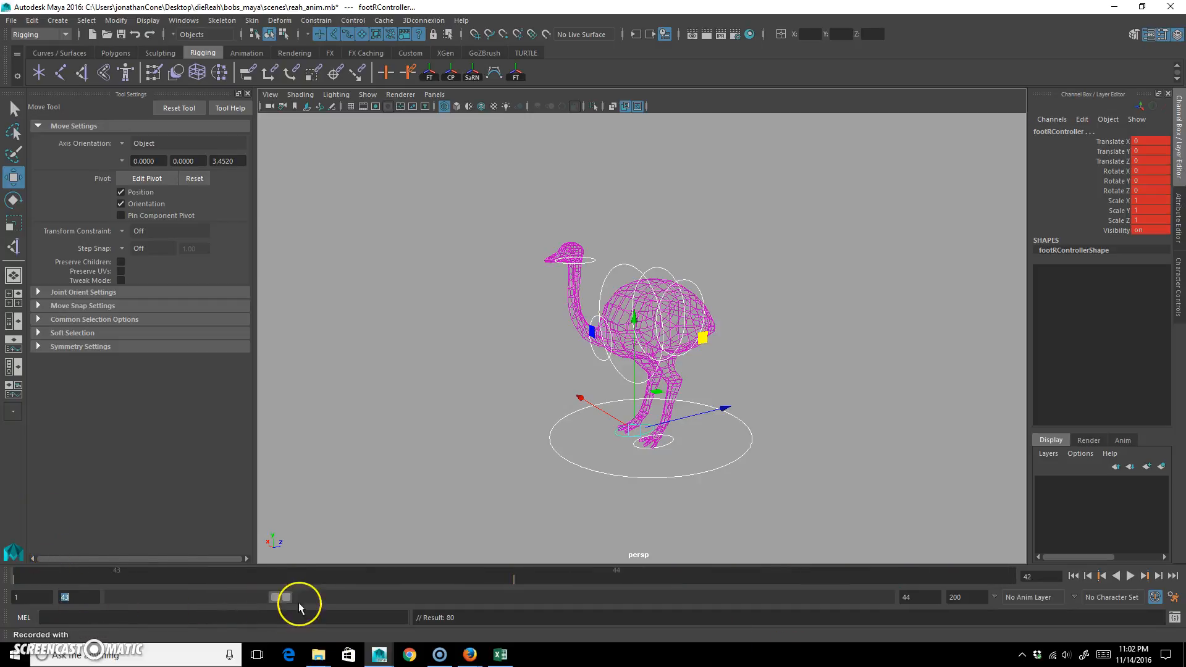
pyautogui.moveTo(288, 597); pyautogui.dragTo(495, 598)
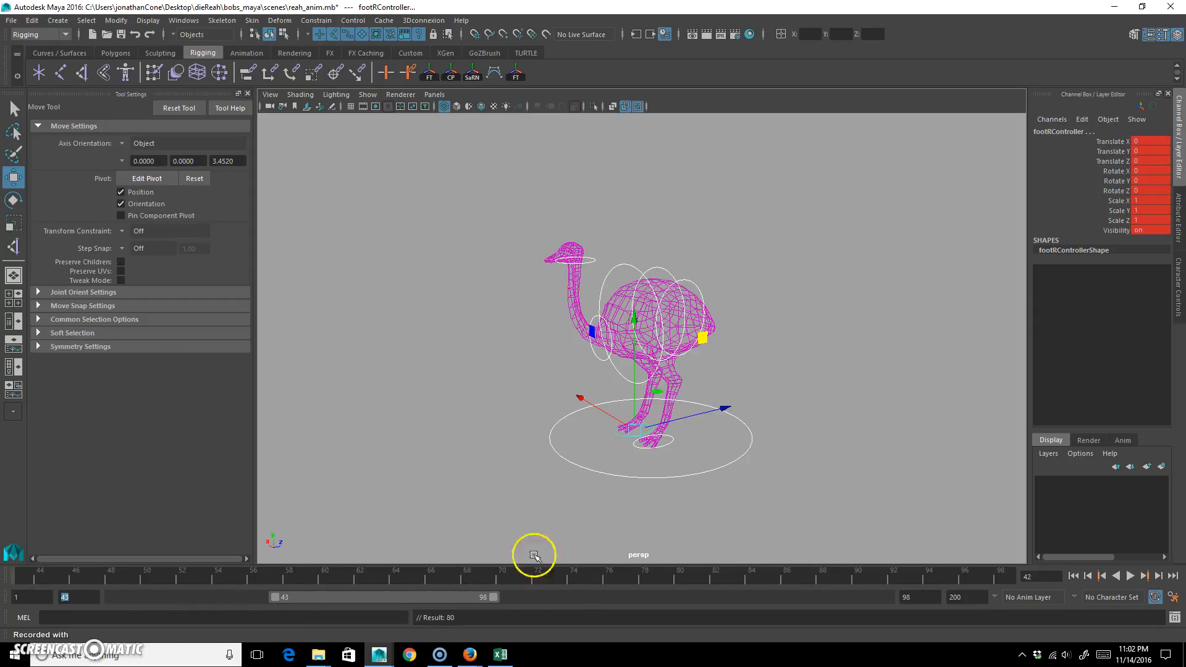
# Return to shaded display, restore the selection of all controllers and key them at frame 43
pyautogui.click(795, 309)
pyautogui.scroll(3, 702, 366)
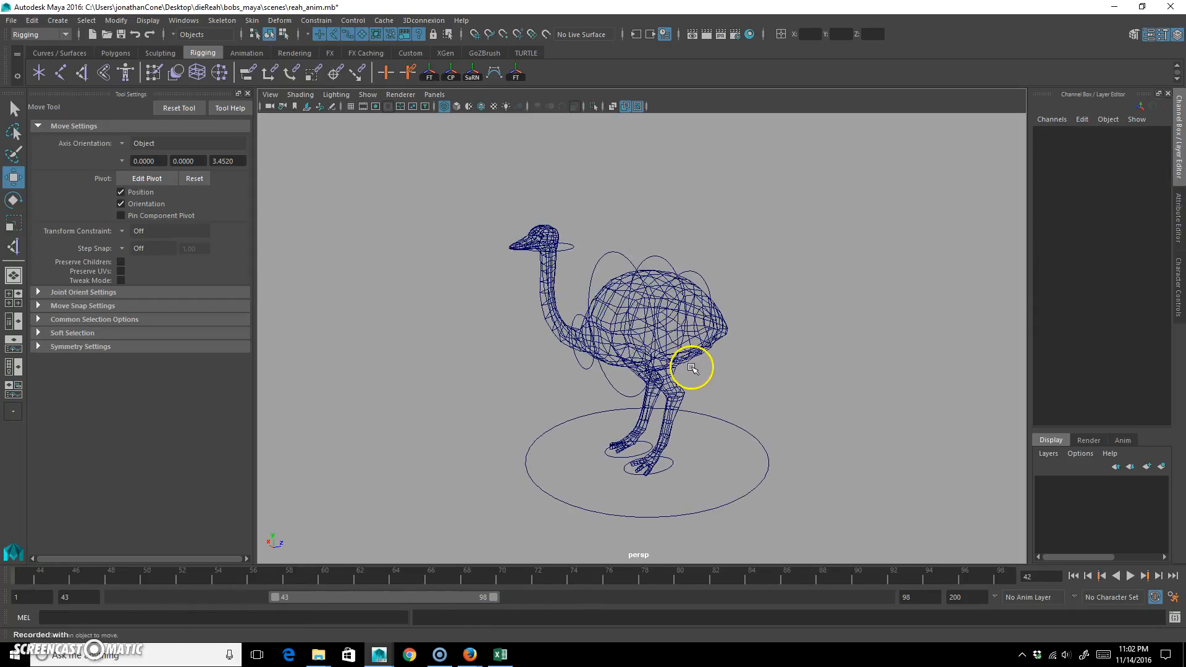
pyautogui.press('5')
pyautogui.scroll(2, 630, 368)
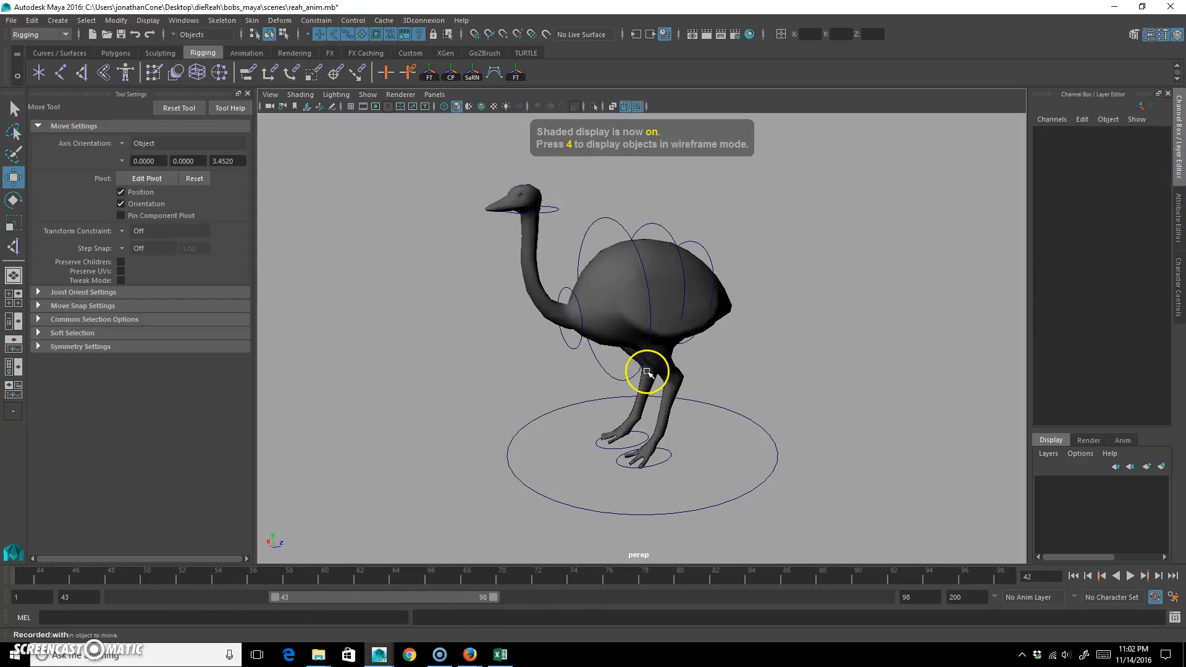
pyautogui.hotkey('ctrl', 'z')
pyautogui.click(29, 584)
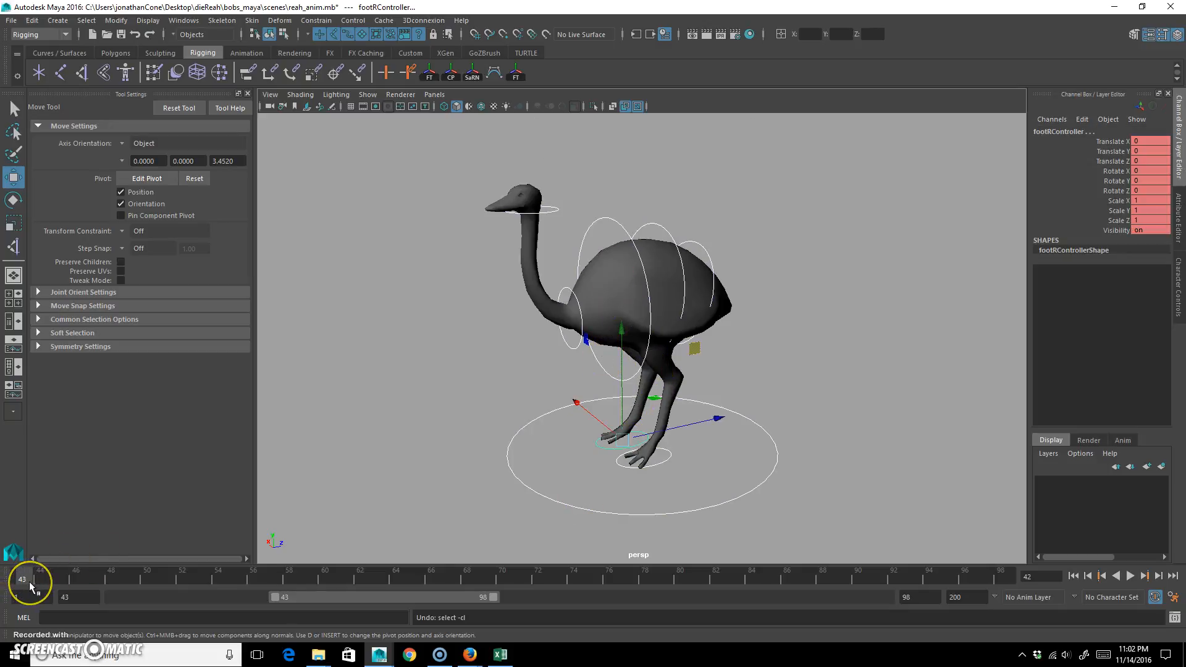
pyautogui.press('s')
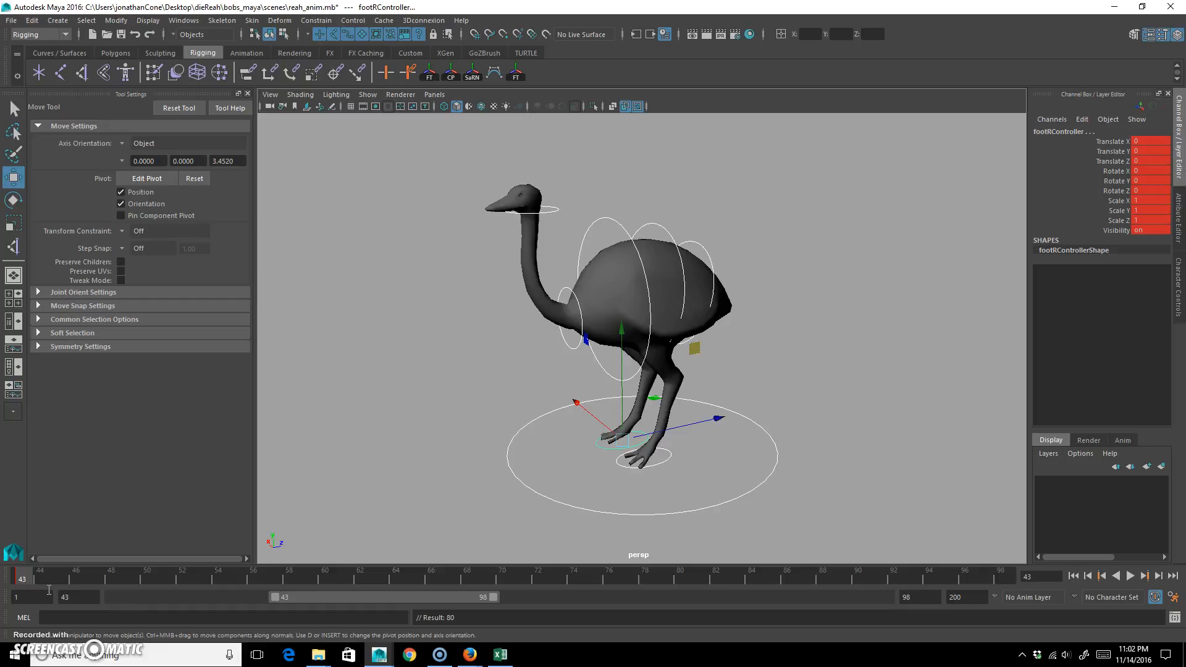
# Move the hips controller at frame 46 to Translate X about 0.139, Y about -0.293 and Z about 0.66
pyautogui.keyDown('alt'); pyautogui.moveTo(503, 419); pyautogui.dragTo(671, 409); pyautogui.keyUp('alt')
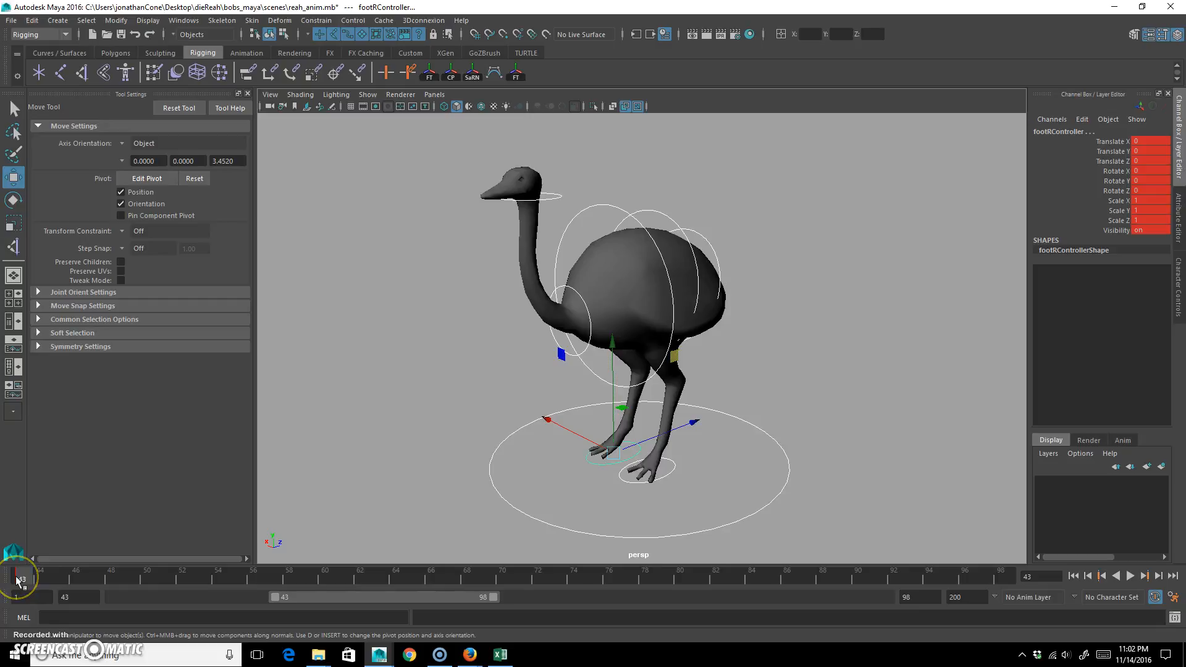
pyautogui.moveTo(29, 580); pyautogui.dragTo(76, 578)
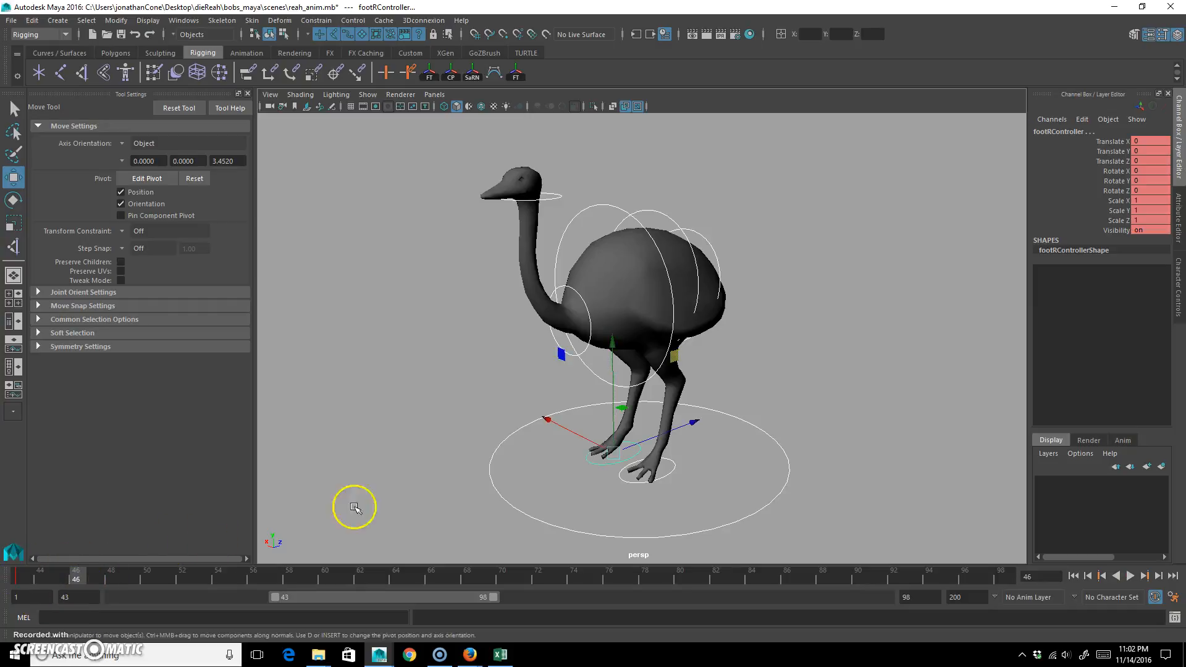
pyautogui.keyDown('alt'); pyautogui.moveTo(469, 465); pyautogui.dragTo(492, 445); pyautogui.keyUp('alt')
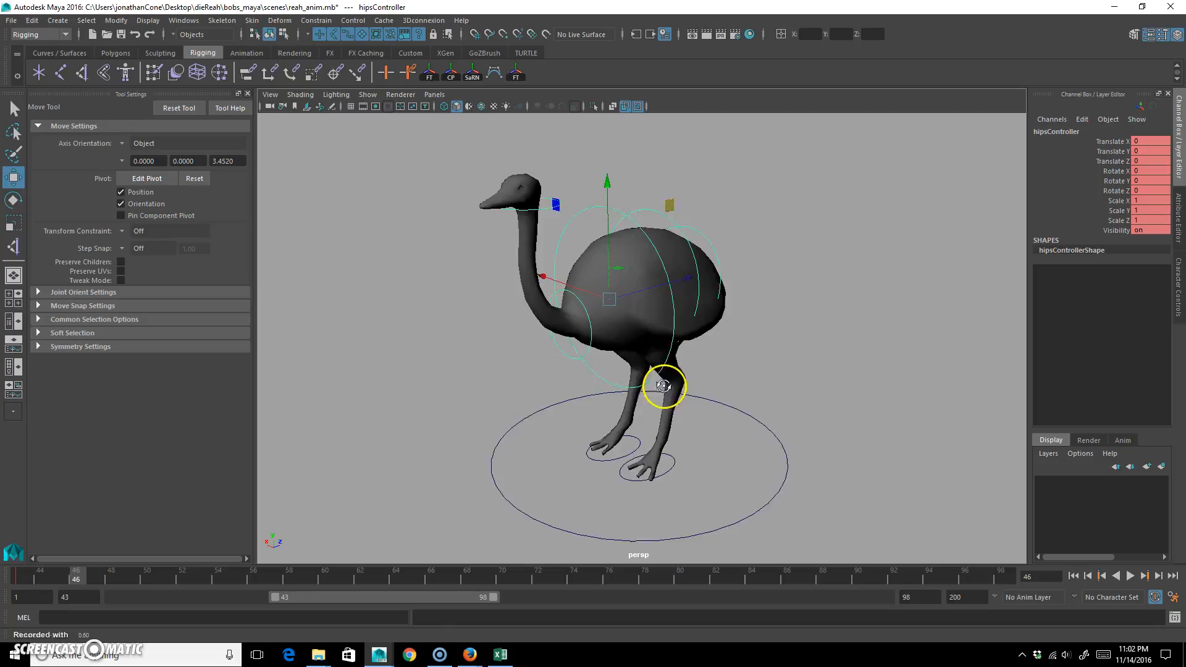
pyautogui.click(639, 312)
pyautogui.keyDown('alt'); pyautogui.moveTo(615, 309); pyautogui.dragTo(603, 334); pyautogui.keyUp('alt')
pyautogui.moveTo(627, 244); pyautogui.dragTo(646, 191)
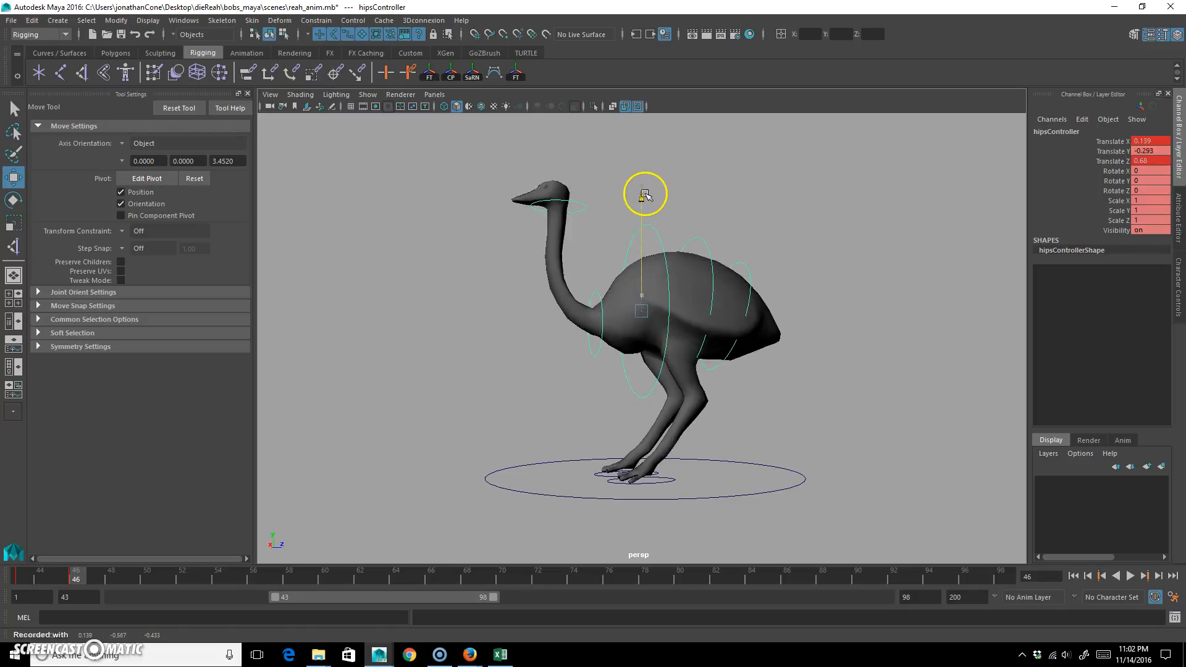
# Rotate the spine01 controller freely at frame 46 to swing the rear of the body sideways
pyautogui.press('e')
pyautogui.keyDown('alt'); pyautogui.moveTo(670, 299); pyautogui.dragTo(781, 217); pyautogui.keyUp('alt')
pyautogui.click(781, 218)
pyautogui.click(750, 240)
pyautogui.press('q')
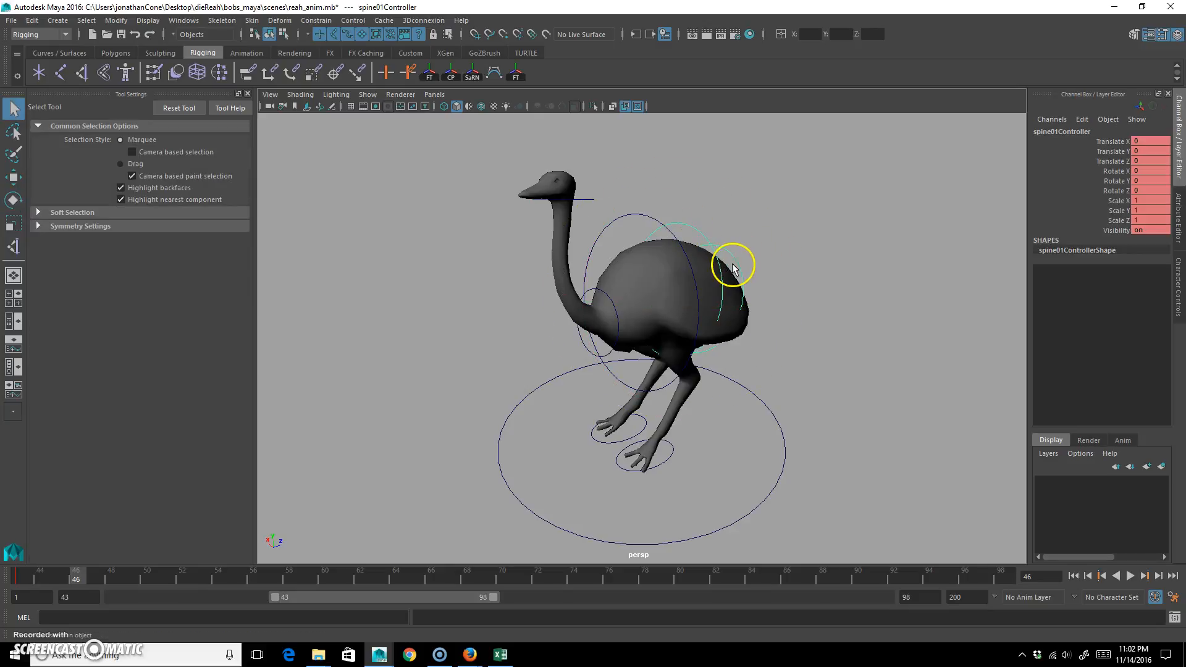
pyautogui.press('e')
pyautogui.moveTo(736, 286); pyautogui.dragTo(903, 389)
pyautogui.click(902, 389)
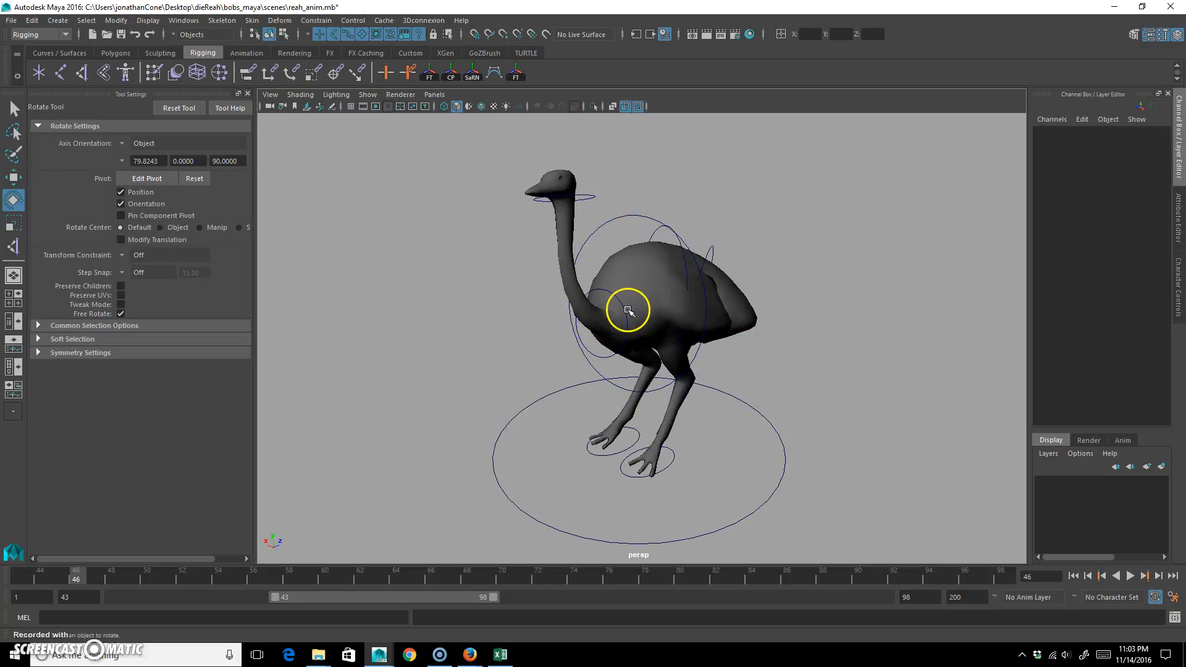
# Rotate the lower neck controller at frame 46 and turn the neck02 controller to about 49.159, 59.738 and 30.225 in Rotate X, Y and Z
pyautogui.click(628, 310)
pyautogui.moveTo(654, 331); pyautogui.dragTo(699, 352)
pyautogui.click(737, 182)
pyautogui.click(648, 223)
pyautogui.moveTo(678, 217); pyautogui.dragTo(748, 185)
pyautogui.moveTo(58, 578); pyautogui.dragTo(87, 566)
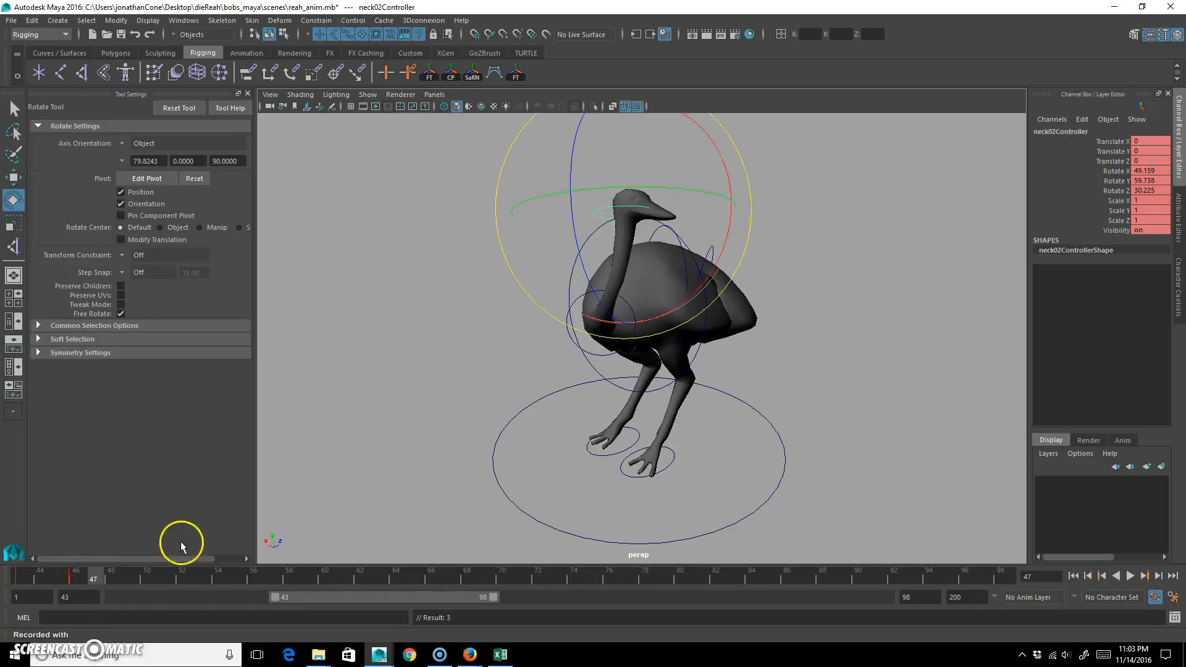
# Pose the right foot controller at frame 47 with Translate about 0.602, -0.164, 0.664 and Rotate about 17.745, 39.635, 11.144
pyautogui.click(618, 439)
pyautogui.moveTo(618, 439); pyautogui.dragTo(657, 455)
pyautogui.press('w')
pyautogui.moveTo(590, 281); pyautogui.dragTo(662, 275)
# Move the hips controller at frame 46 to Translate X about 0.304, Y about -0.327 and Z about 0.599, and play the animation
pyautogui.click(702, 352)
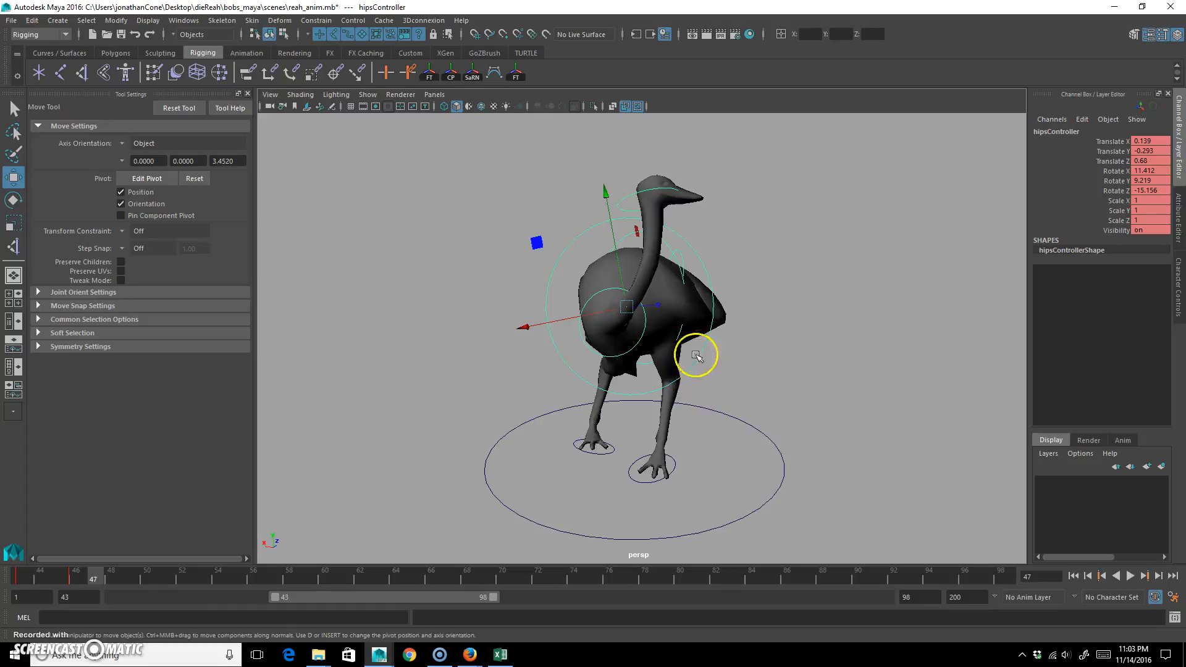
pyautogui.keyDown('alt'); pyautogui.moveTo(697, 352); pyautogui.dragTo(672, 390); pyautogui.keyUp('alt')
pyautogui.moveTo(585, 240); pyautogui.dragTo(624, 365)
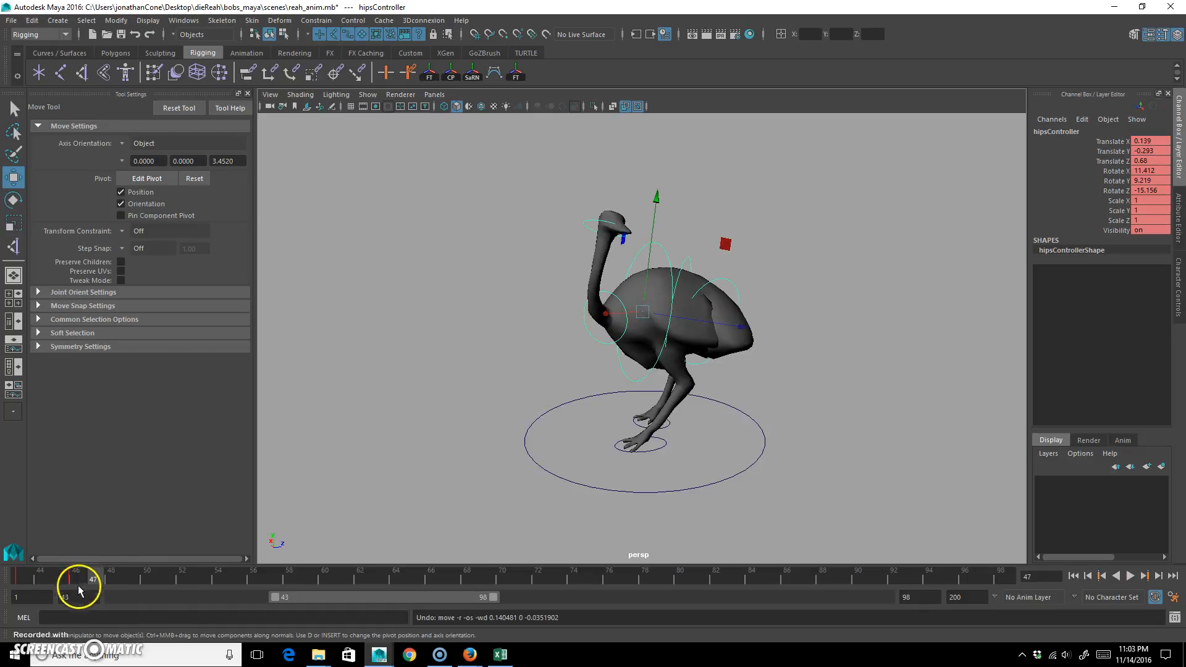
pyautogui.hotkey('alt', 'v')
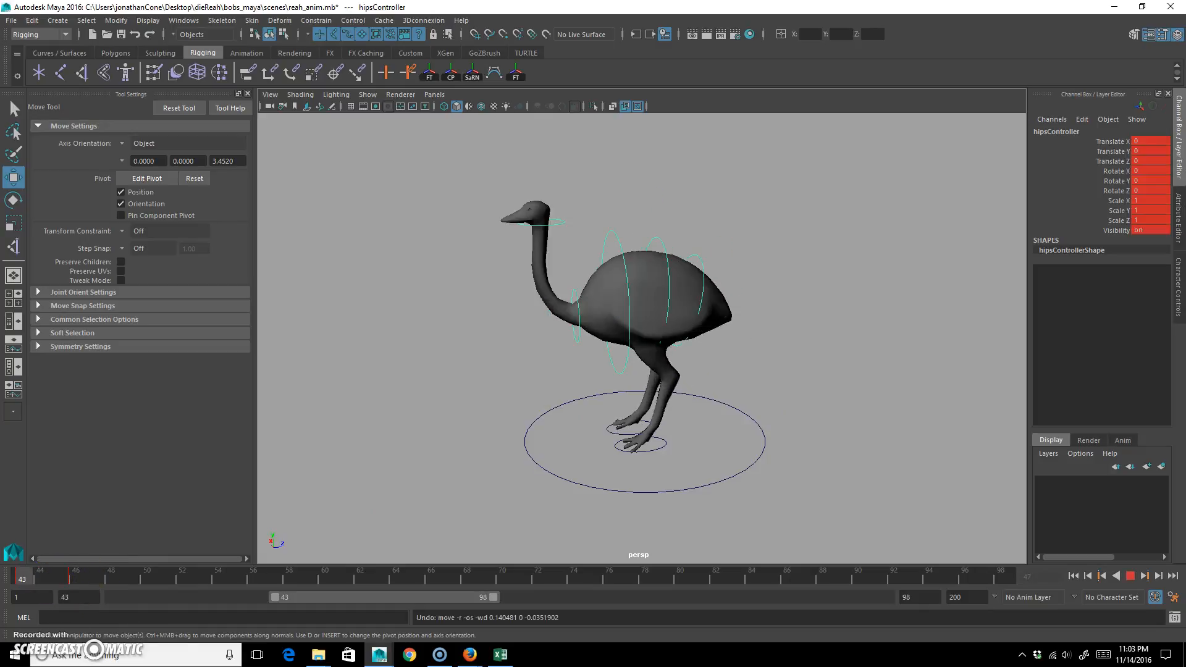
pyautogui.click(76, 572)
pyautogui.keyDown('alt'); pyautogui.moveTo(470, 445); pyautogui.dragTo(667, 455); pyautogui.keyUp('alt')
pyautogui.moveTo(703, 244); pyautogui.dragTo(705, 235, button='middle')
pyautogui.keyDown('alt'); pyautogui.moveTo(705, 236); pyautogui.dragTo(791, 440); pyautogui.keyUp('alt')
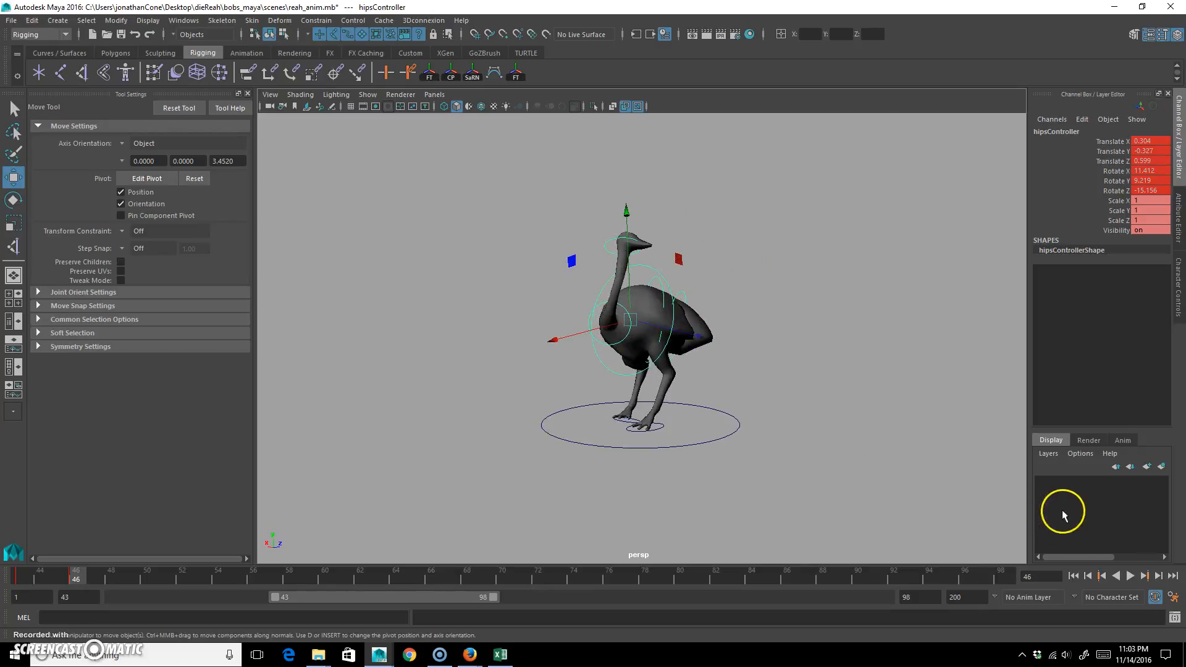
pyautogui.click(1128, 575)
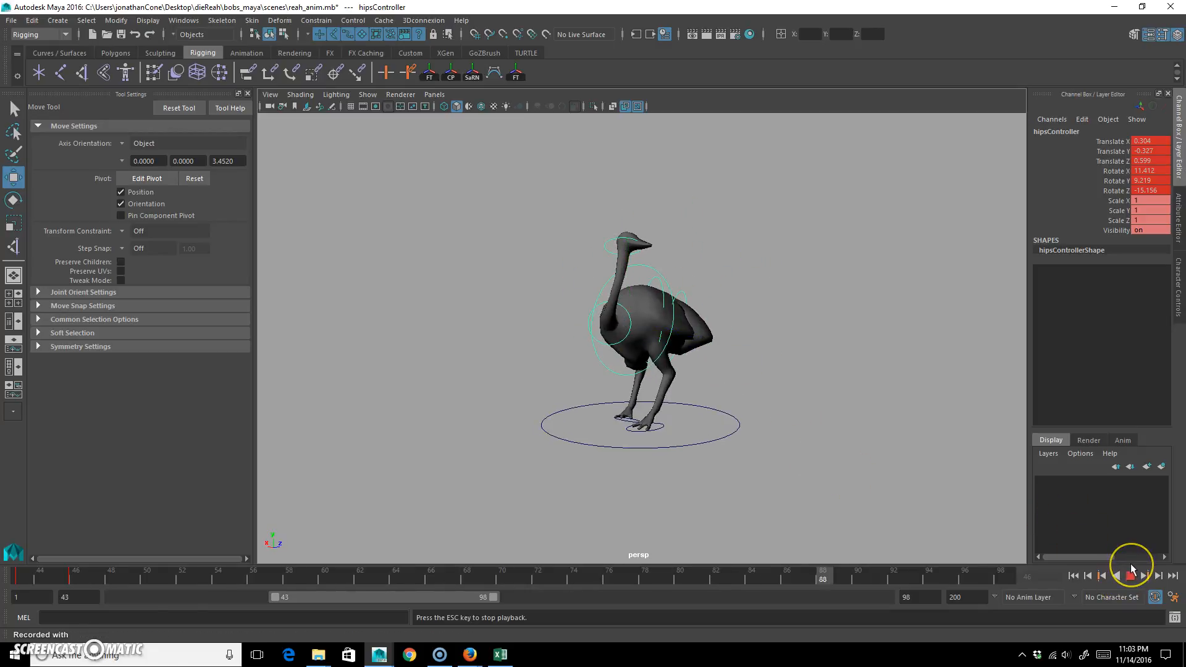
pyautogui.click(1130, 577)
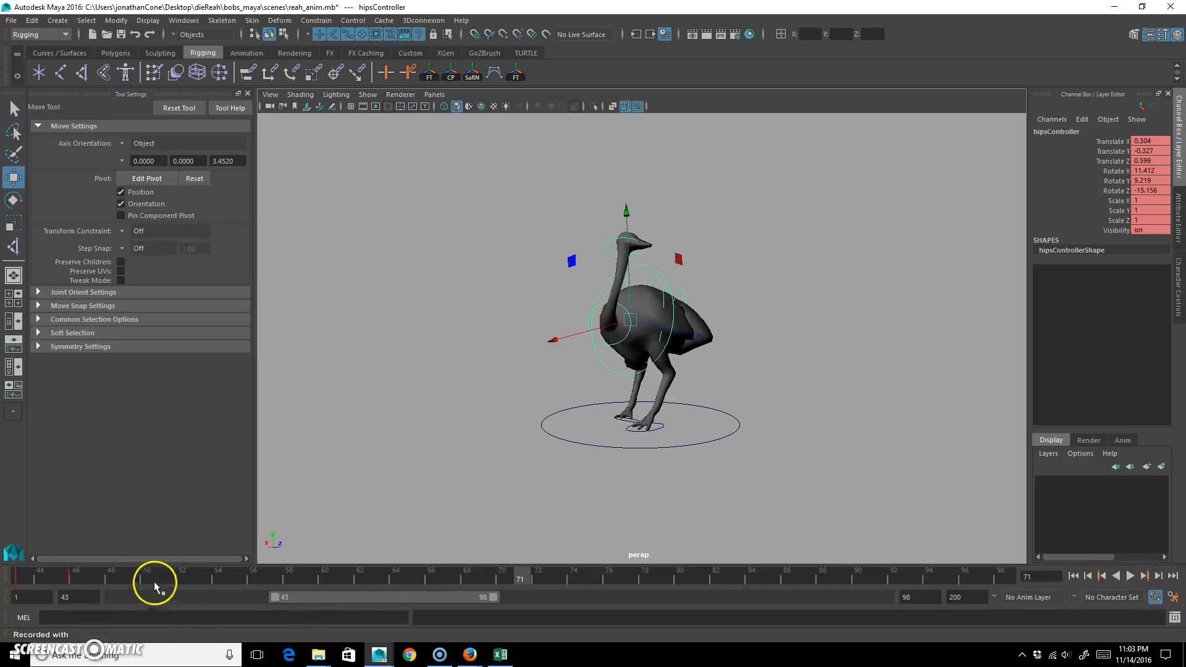
# Move the left foot controller at frame 54 to Translate X about 0.108 and Z about 1.212
pyautogui.moveTo(200, 584); pyautogui.dragTo(219, 583)
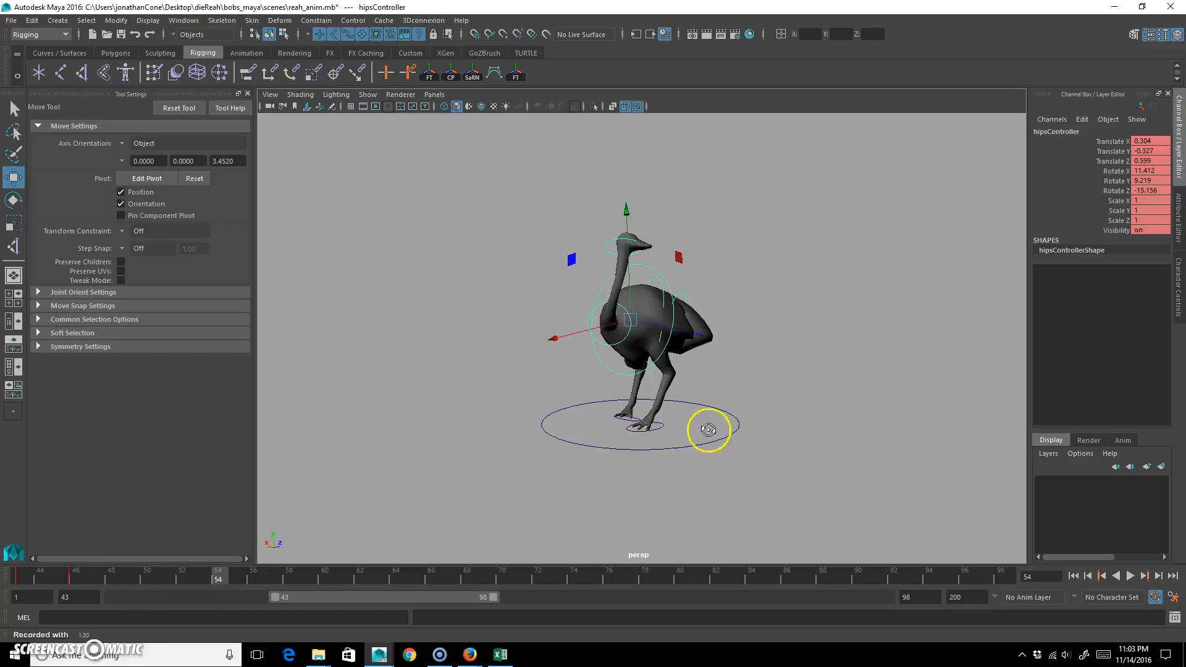
pyautogui.keyDown('alt'); pyautogui.moveTo(604, 436); pyautogui.dragTo(657, 254); pyautogui.keyUp('alt')
pyautogui.click(649, 398)
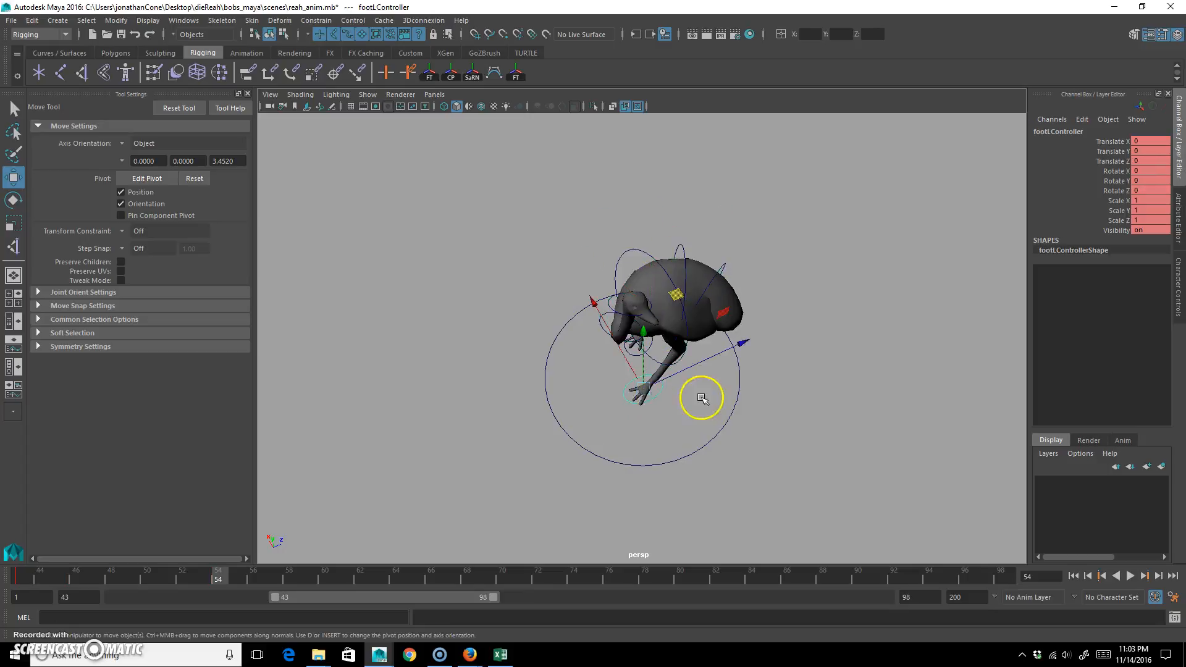
pyautogui.keyDown('alt'); pyautogui.moveTo(703, 399); pyautogui.dragTo(696, 345); pyautogui.keyUp('alt')
pyautogui.moveTo(707, 365); pyautogui.dragTo(744, 362, button='middle')
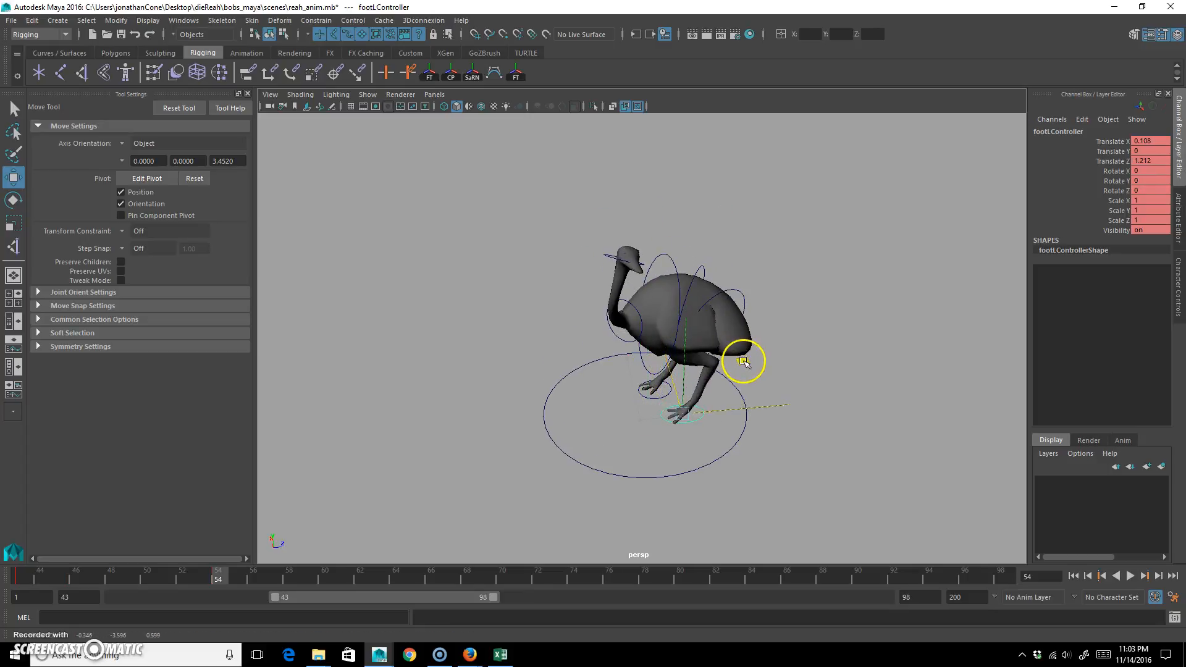
# Move the hips controller at frame 54 to Translate X about 0.36, Y about -0.332 and Z about 1.168
pyautogui.keyDown('alt'); pyautogui.moveTo(744, 361); pyautogui.dragTo(659, 261); pyautogui.keyUp('alt')
pyautogui.click(674, 264)
pyautogui.keyDown('alt'); pyautogui.moveTo(734, 249); pyautogui.dragTo(773, 262); pyautogui.keyUp('alt')
pyautogui.moveTo(773, 262); pyautogui.dragTo(771, 260, button='middle')
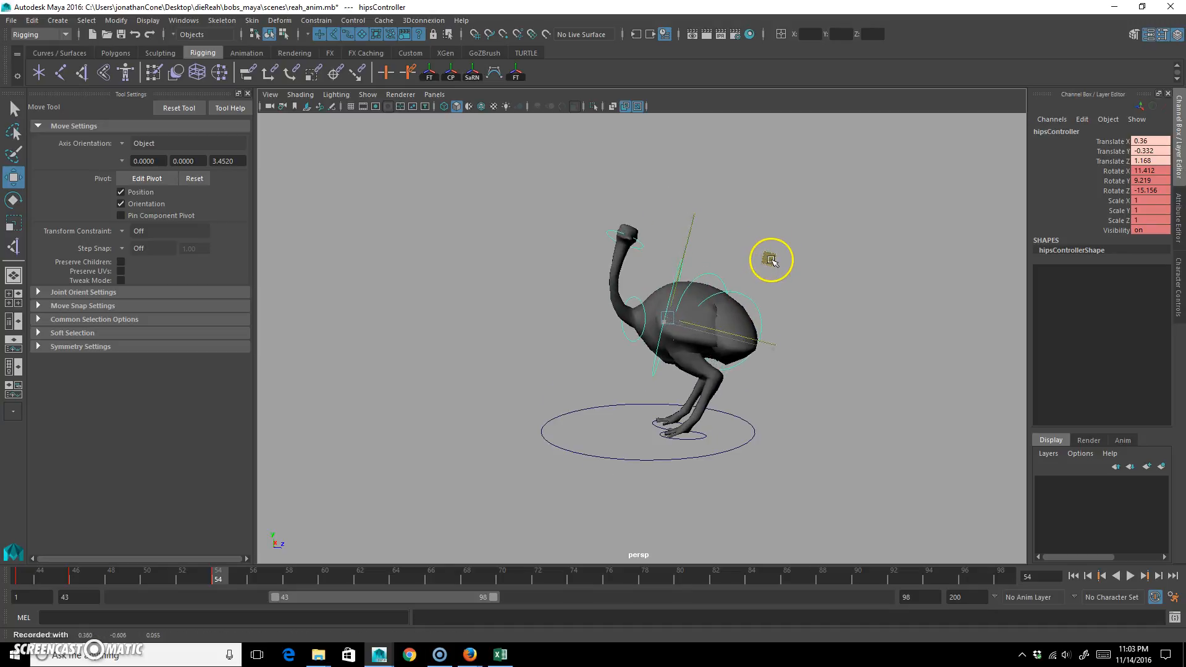
# Rotate the two rear spine controllers together at frame 54 to swing the rear of the body
pyautogui.keyDown('alt'); pyautogui.moveTo(771, 261); pyautogui.dragTo(730, 282); pyautogui.keyUp('alt')
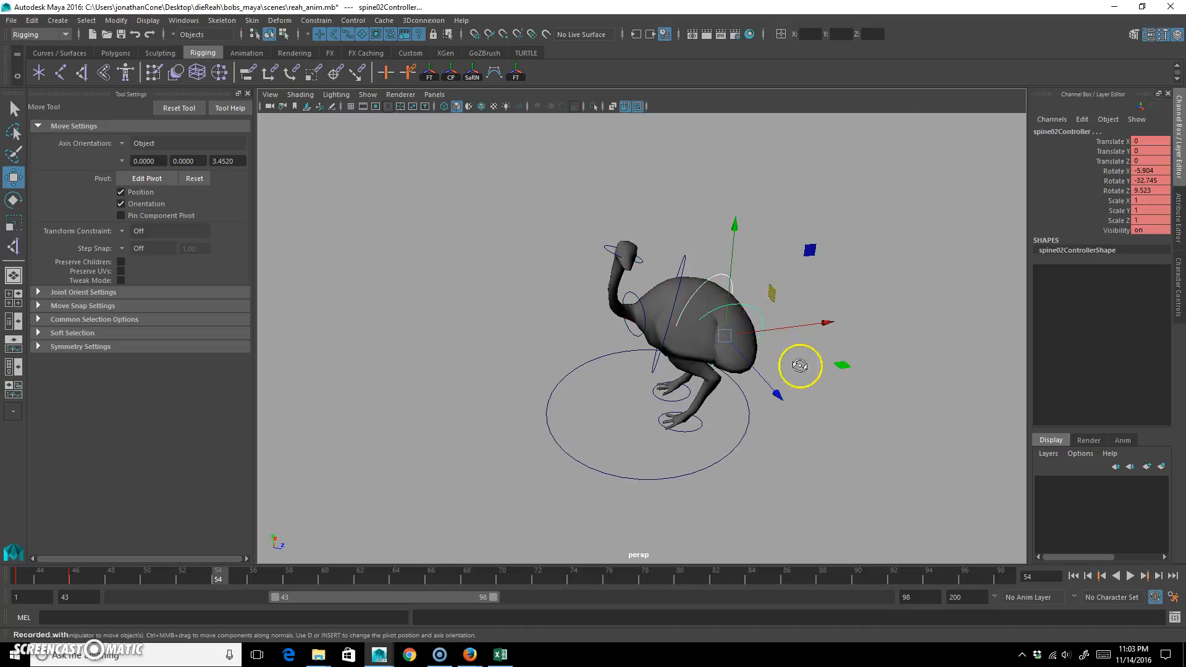
pyautogui.click(766, 365)
pyautogui.press('e')
pyautogui.moveTo(710, 378); pyautogui.dragTo(694, 324)
# Rotate the lower neck controller at frame 54 so the neck stretches forward, and clear the selection
pyautogui.click(657, 143)
pyautogui.click(640, 300)
pyautogui.click(640, 260)
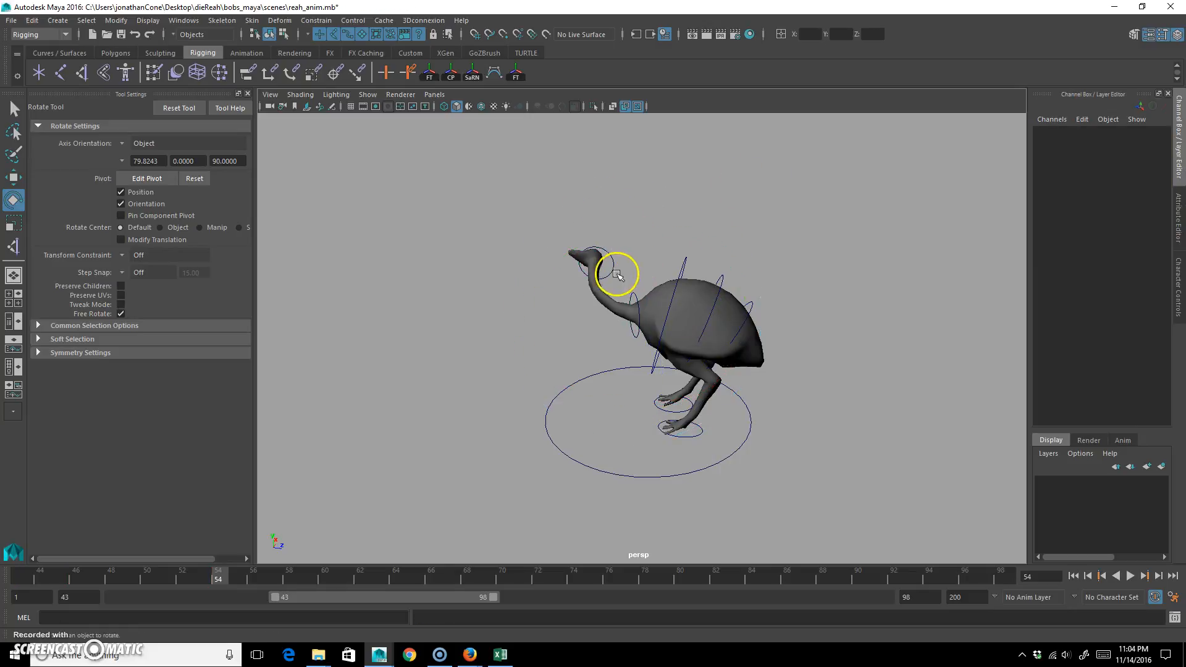
# Rotate the neck02 controller at frame 54 to about 103.764, 68.827, 179.619 and move it to Translate Y about -0.376
pyautogui.click(617, 274)
pyautogui.moveTo(619, 257); pyautogui.dragTo(644, 384)
pyautogui.press('w')
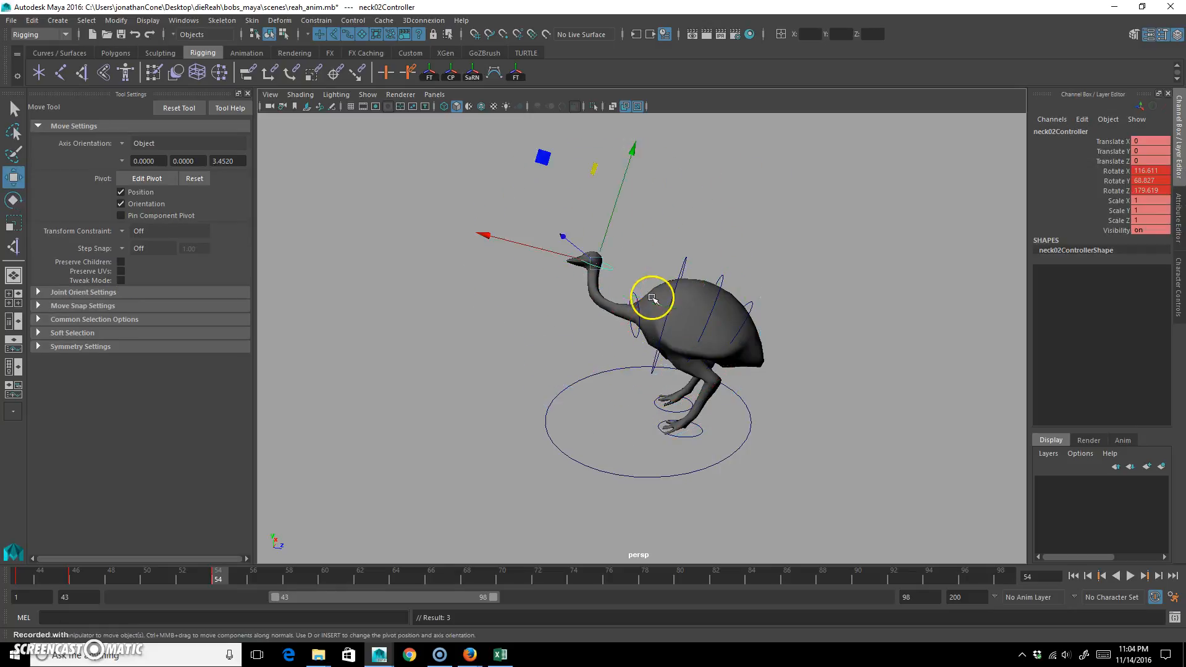
pyautogui.keyDown('alt'); pyautogui.moveTo(654, 299); pyautogui.dragTo(715, 244); pyautogui.keyUp('alt')
pyautogui.press('e')
pyautogui.moveTo(636, 229); pyautogui.dragTo(640, 293)
pyautogui.press('w')
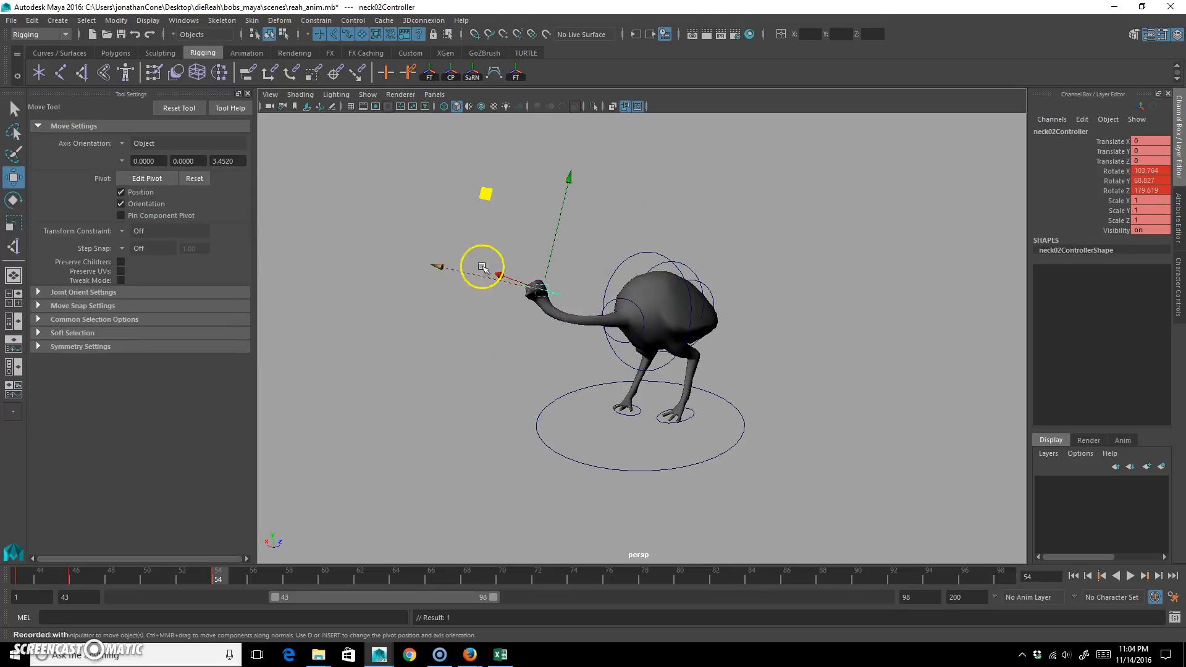
pyautogui.moveTo(463, 198); pyautogui.dragTo(499, 200, button='middle')
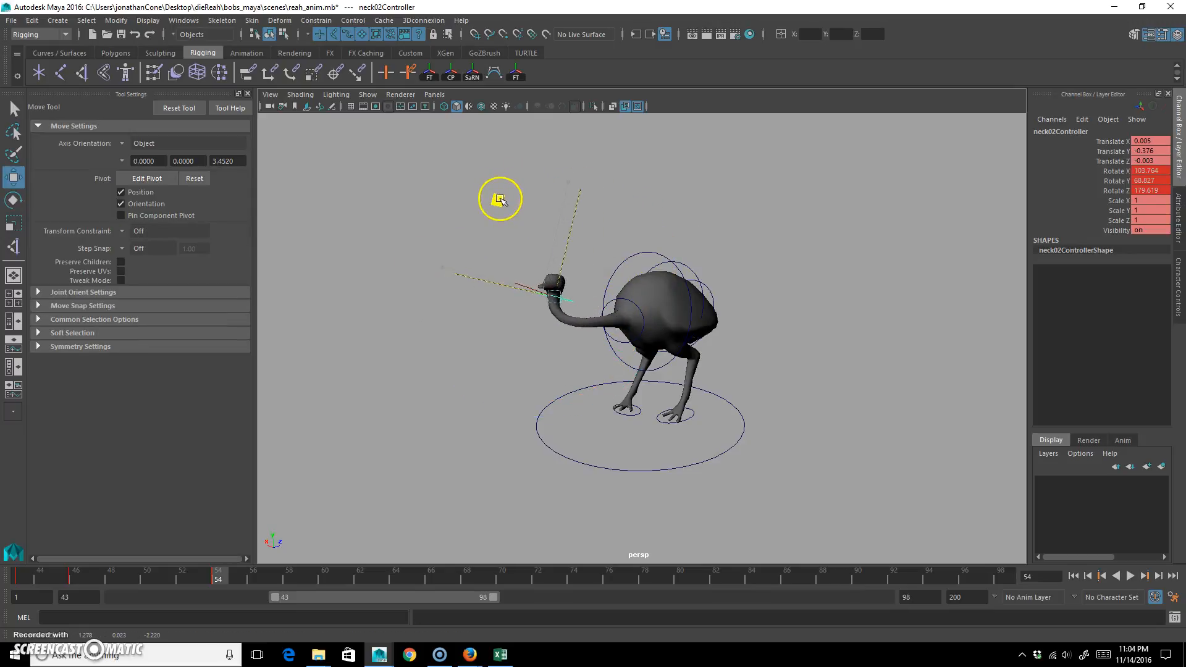
# Rotate the hips controller at frame 54 to about 11.199, 19.597, -43.563 and move it to Translate about 0.804, -0.754, 0.95
pyautogui.moveTo(220, 564)
pyautogui.mouseDown()
pyautogui.moveTo(161, 580)
pyautogui.moveTo(38, 579)
pyautogui.moveTo(218, 578)
pyautogui.mouseUp()
pyautogui.click(643, 255)
pyautogui.press('e')
pyautogui.moveTo(709, 312); pyautogui.dragTo(719, 266)
pyautogui.press('w')
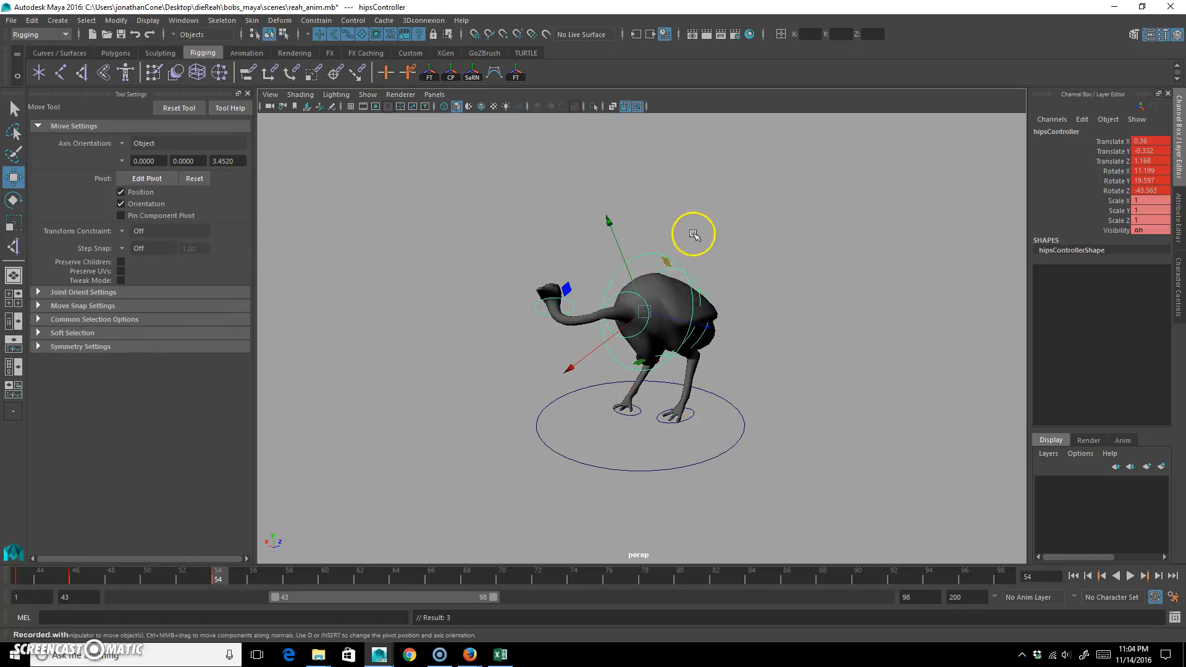
pyautogui.moveTo(625, 331); pyautogui.dragTo(621, 403)
pyautogui.moveTo(248, 584); pyautogui.dragTo(221, 572)
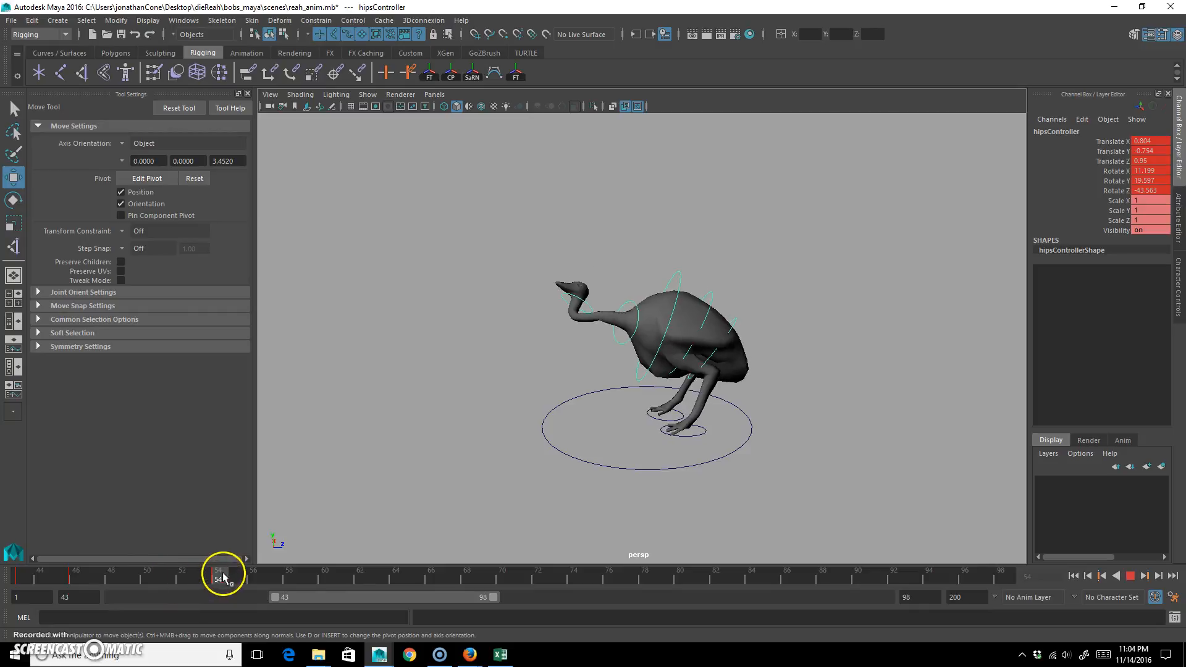
# Rotate the neck01 controller at frame 54 to about -21.496, -3.546, -66.663 and play the animation from frame 43
pyautogui.click(628, 301)
pyautogui.press('e')
pyautogui.moveTo(643, 305); pyautogui.dragTo(689, 424)
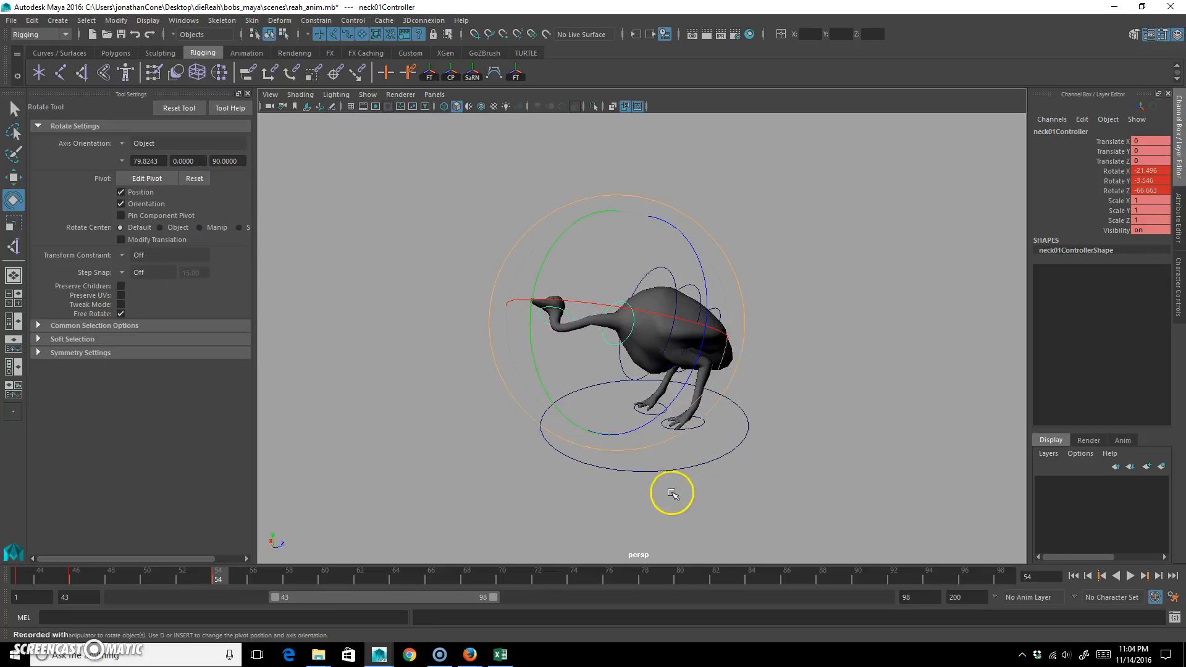
pyautogui.click(21, 576)
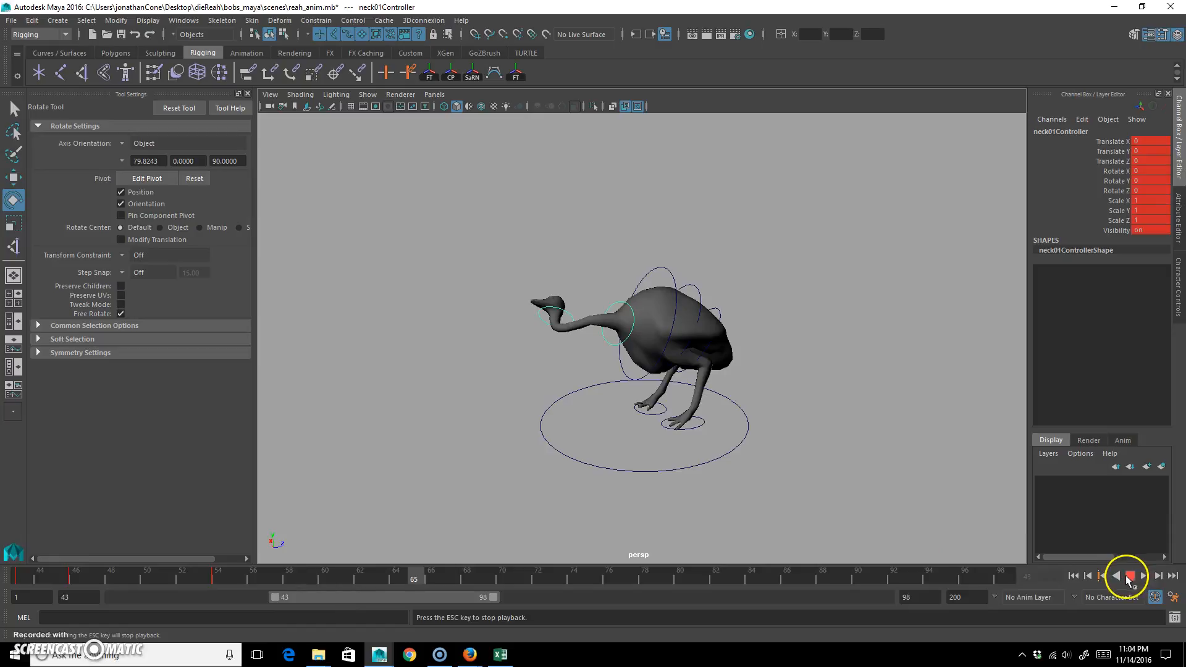
pyautogui.click(322, 542)
# Select all controllers without the mesh, carry their pose from frame 52 to frame 64 and key it there
pyautogui.moveTo(362, 581); pyautogui.dragTo(218, 580)
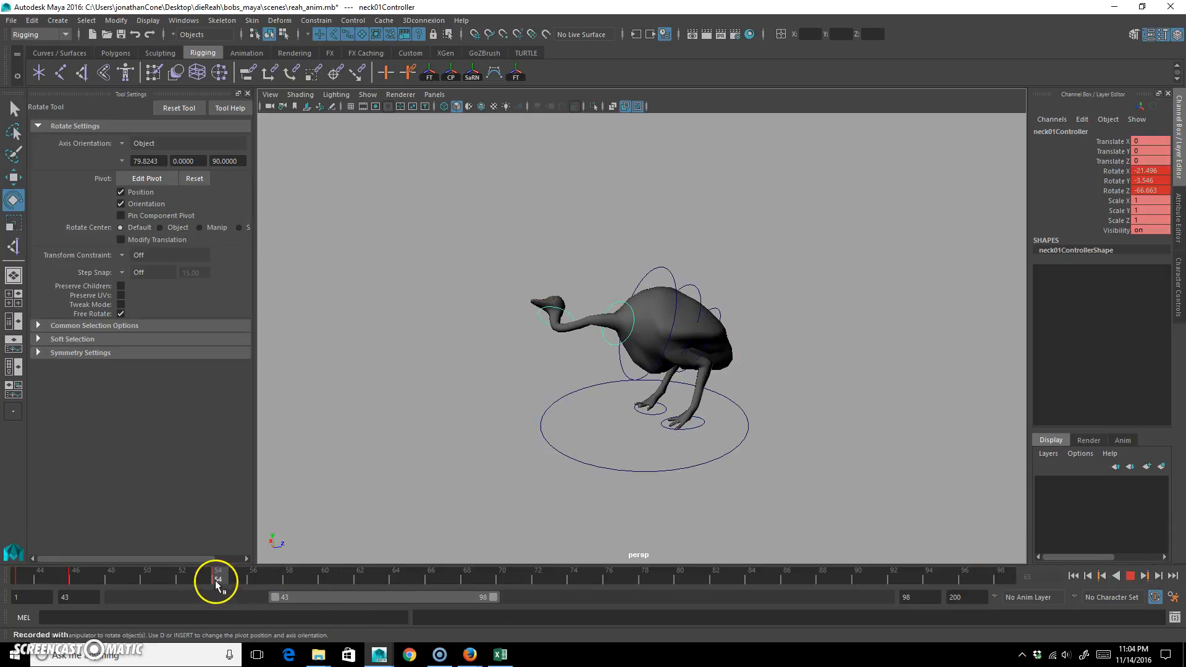
pyautogui.moveTo(700, 304); pyautogui.dragTo(569, 270)
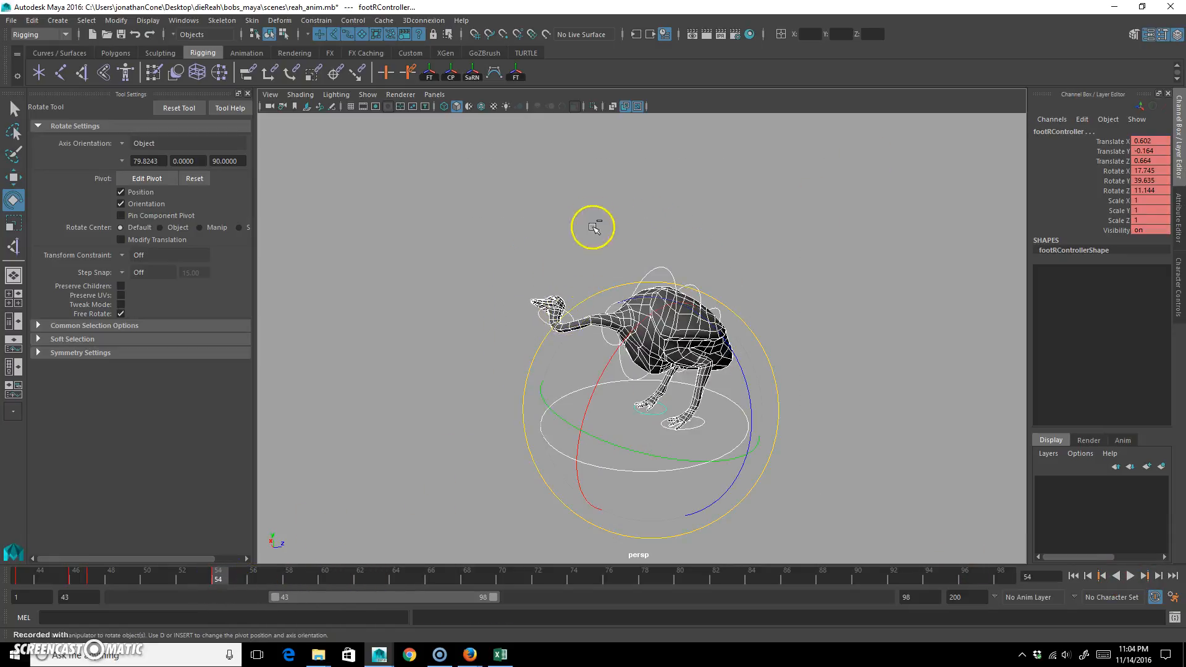
pyautogui.keyDown('ctrl'); pyautogui.moveTo(587, 349); pyautogui.dragTo(595, 348); pyautogui.keyUp('ctrl')
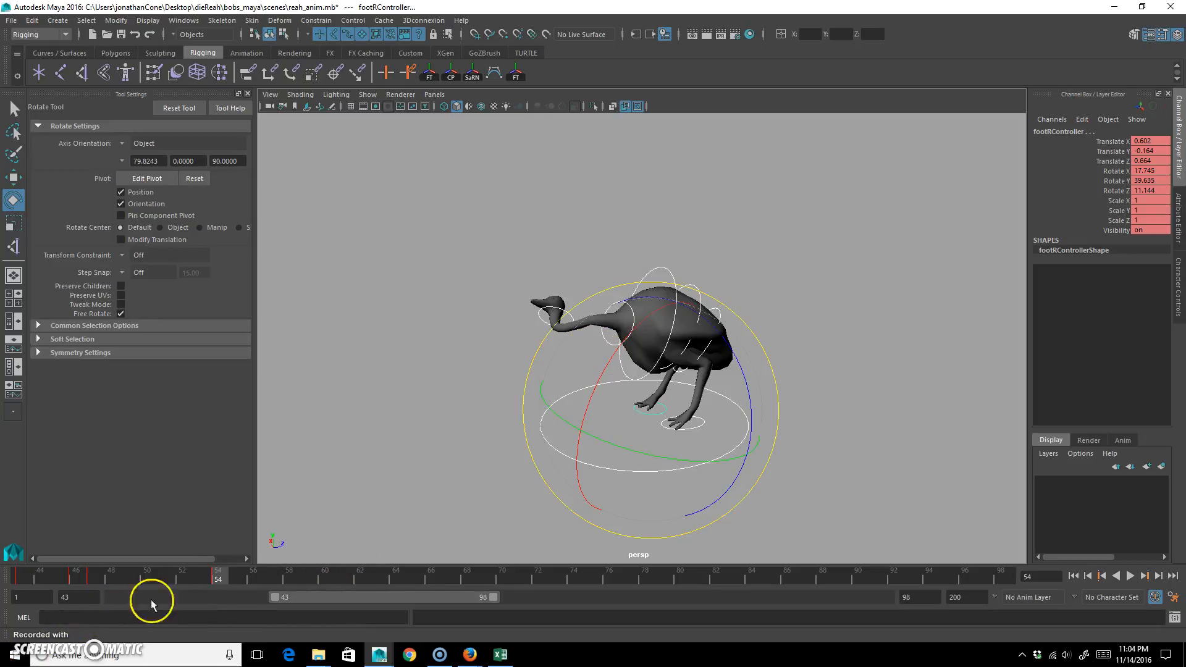
pyautogui.moveTo(221, 581); pyautogui.dragTo(182, 580)
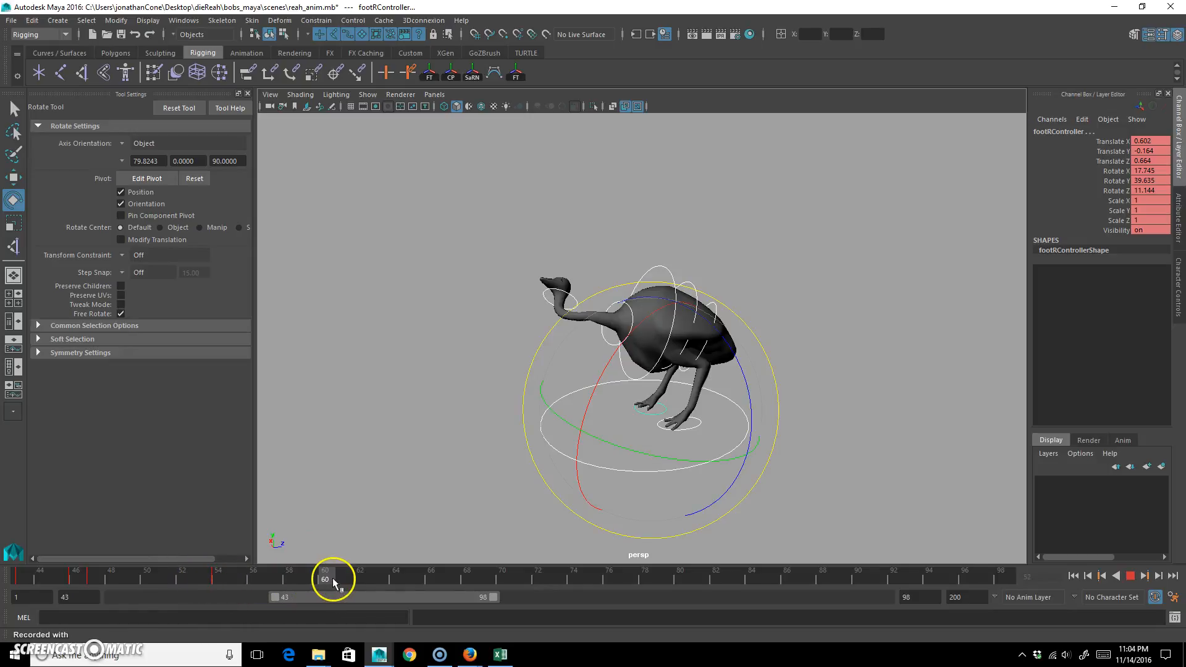
pyautogui.press('s')
# Play the animation from frame 43 to check the held pose, stop it and deselect the controllers
pyautogui.moveTo(392, 579); pyautogui.dragTo(21, 570)
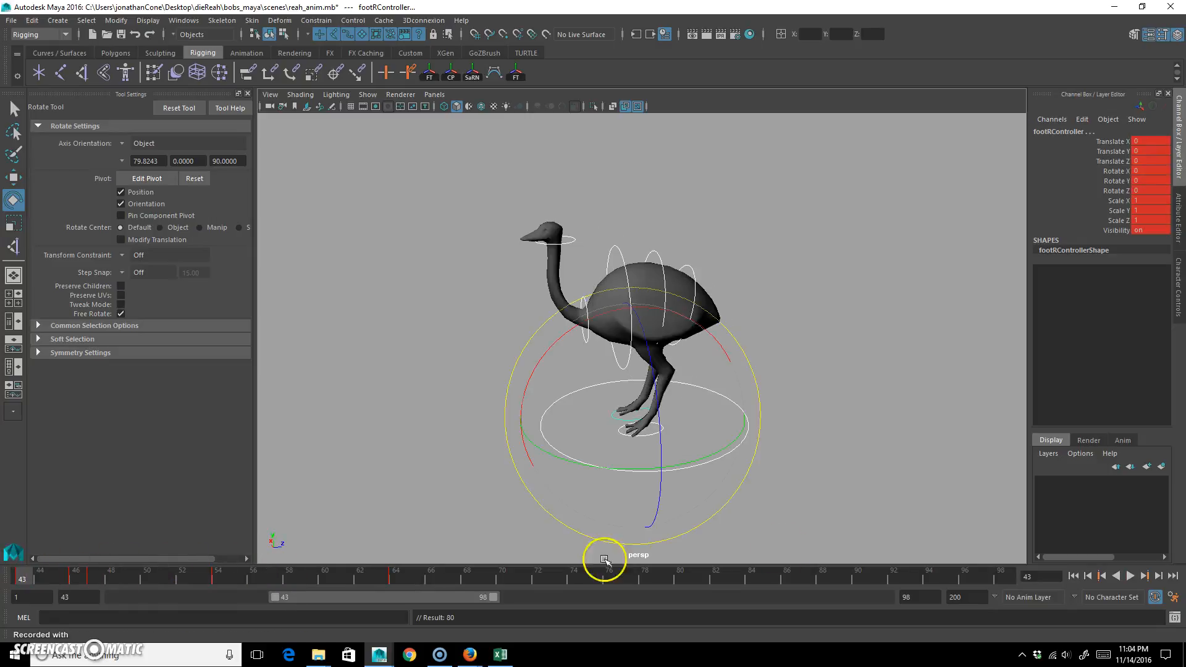
pyautogui.click(1131, 576)
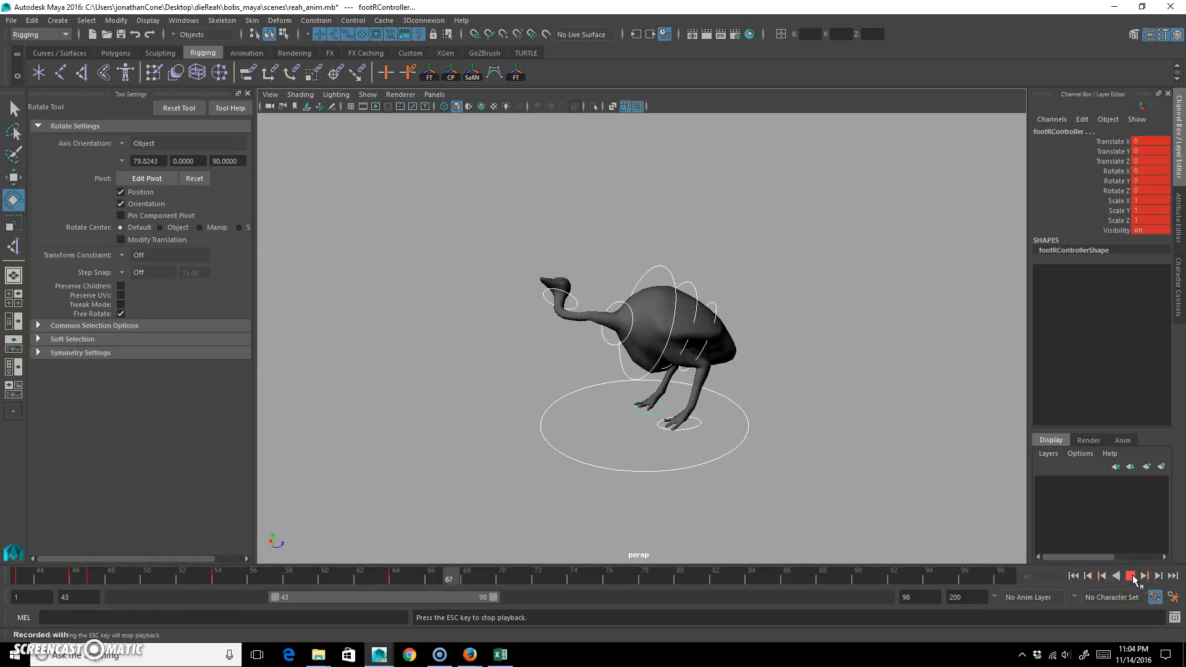
pyautogui.click(1131, 576)
pyautogui.click(597, 523)
# Move the hips controller at frame 70 to Translate X about 1.984, Y about -1.859 and Z about 0.346
pyautogui.moveTo(409, 581); pyautogui.dragTo(510, 583)
pyautogui.click(821, 281)
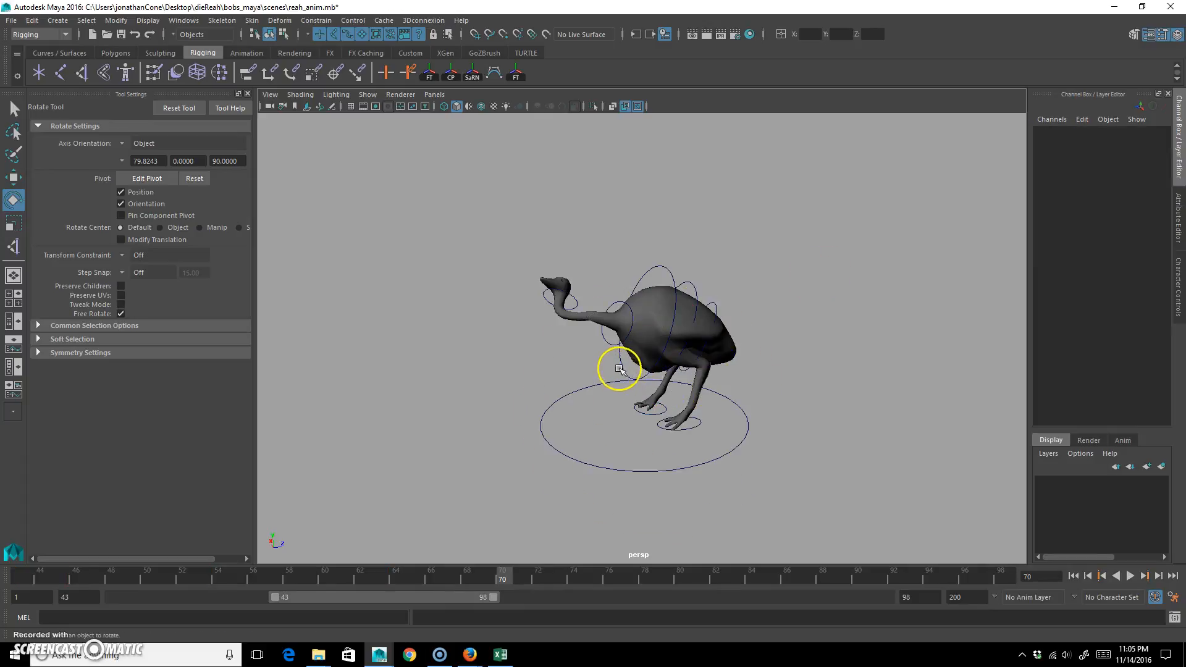
pyautogui.click(619, 369)
pyautogui.keyDown('alt'); pyautogui.moveTo(702, 371); pyautogui.dragTo(643, 312); pyautogui.keyUp('alt')
pyautogui.press('w')
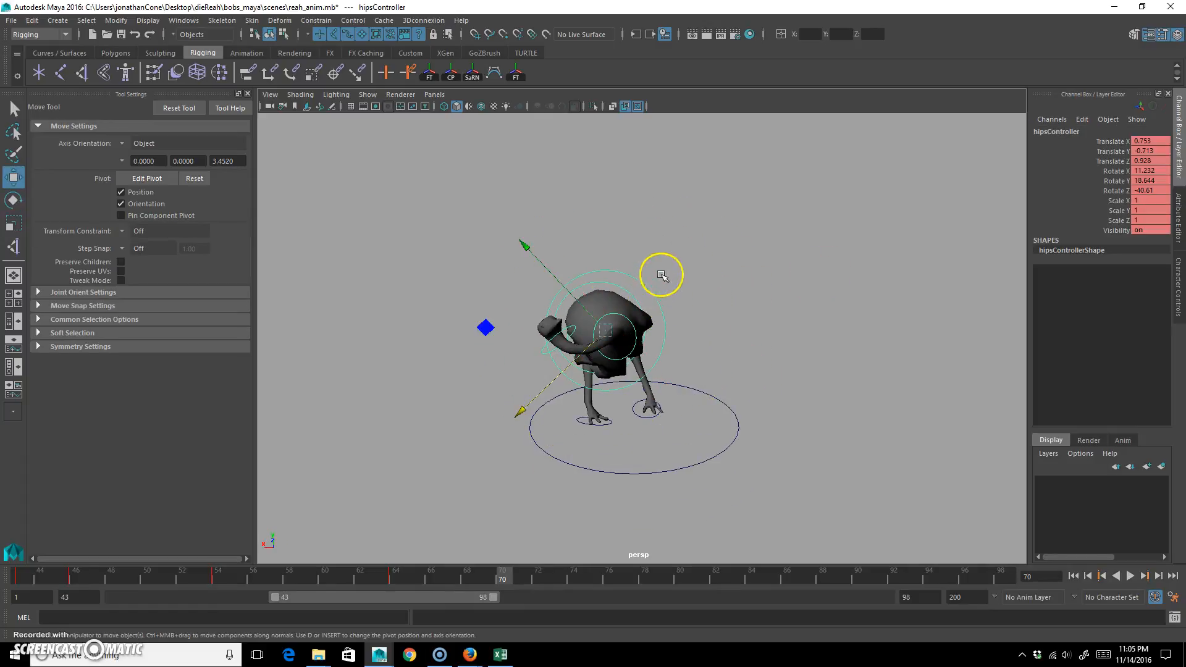
pyautogui.moveTo(486, 327); pyautogui.dragTo(439, 374, button='middle')
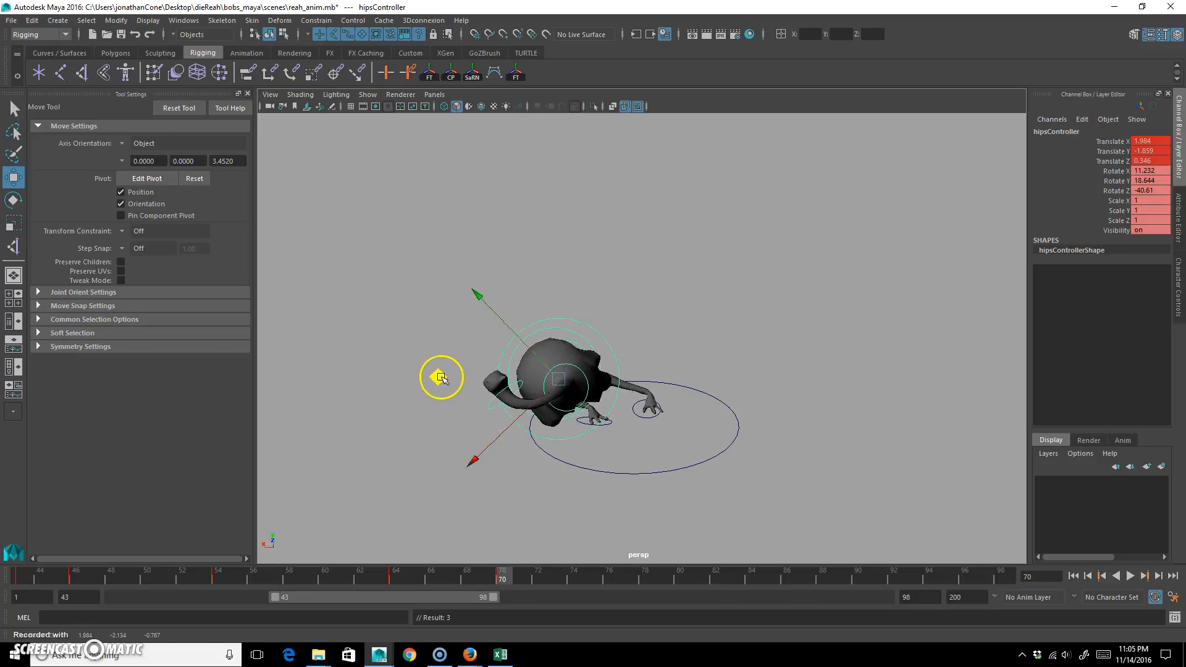
# Rotate the hips controller at frame 70 to about -8.197, -3.418, -93.191 and lower it to Translate Y about -2.498
pyautogui.press('e')
pyautogui.moveTo(633, 286); pyautogui.dragTo(690, 457)
pyautogui.keyDown('alt'); pyautogui.moveTo(661, 411); pyautogui.dragTo(548, 272); pyautogui.keyUp('alt')
pyautogui.press('w')
pyautogui.moveTo(615, 435); pyautogui.dragTo(606, 457)
pyautogui.keyDown('alt'); pyautogui.moveTo(618, 454); pyautogui.dragTo(713, 434, button='right'); pyautogui.keyUp('alt')
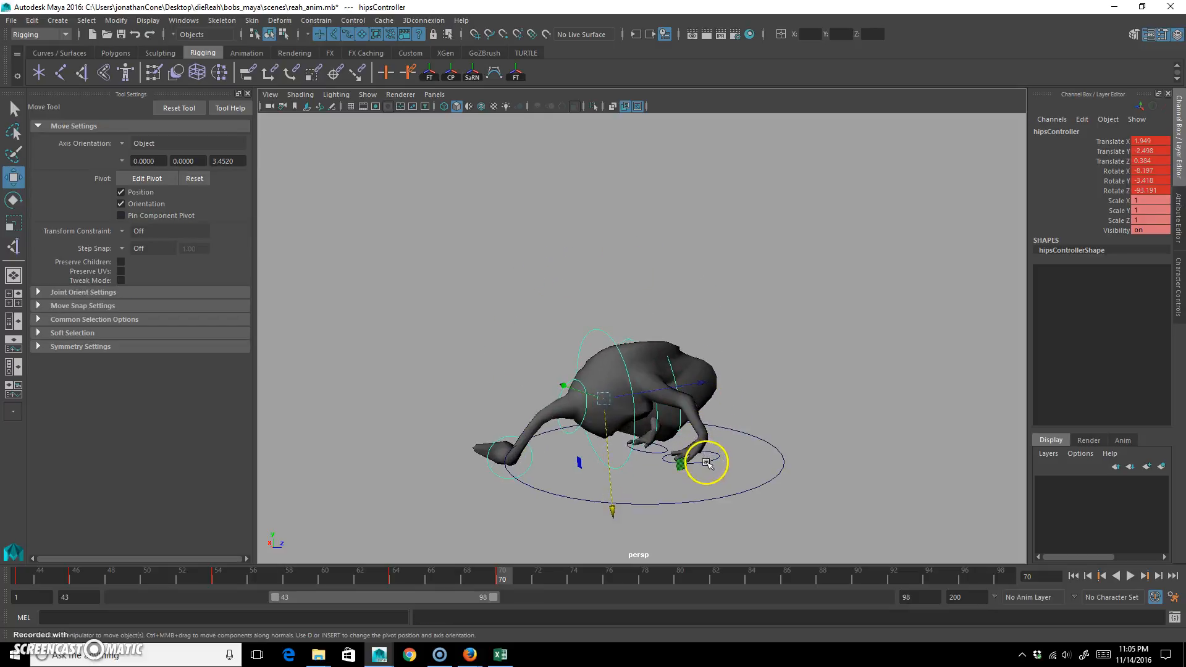
# Raise the left foot controller at frame 70 to Translate Y about 1.07 and tilt it around Z
pyautogui.click(707, 462)
pyautogui.keyDown('alt'); pyautogui.moveTo(707, 463); pyautogui.dragTo(734, 412); pyautogui.keyUp('alt')
pyautogui.moveTo(723, 416); pyautogui.dragTo(590, 192, button='middle')
pyautogui.press('e')
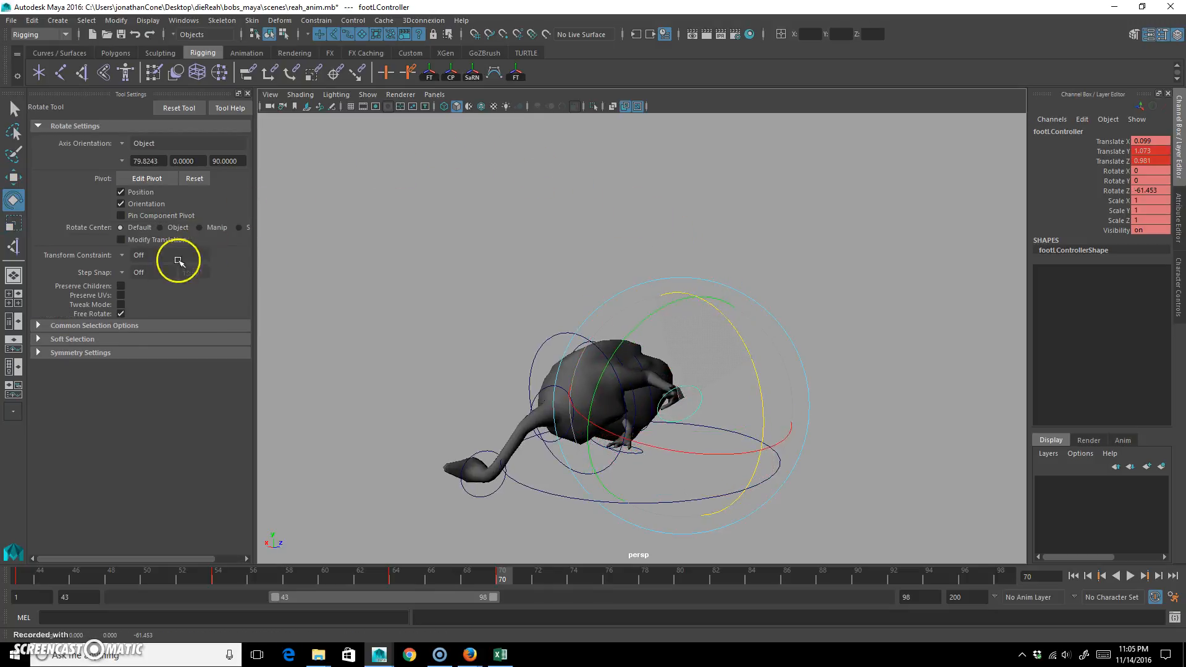
# Lower the left foot controller to the ground near the main ring's edge at frame 70, key it and deselect it
pyautogui.press('w')
pyautogui.keyDown('alt'); pyautogui.moveTo(697, 352); pyautogui.dragTo(730, 374); pyautogui.keyUp('alt')
pyautogui.moveTo(775, 492); pyautogui.dragTo(850, 541, button='middle')
pyautogui.press('s')
pyautogui.press('e')
pyautogui.keyDown('alt'); pyautogui.moveTo(757, 485); pyautogui.dragTo(760, 372); pyautogui.keyUp('alt')
pyautogui.click(742, 245)
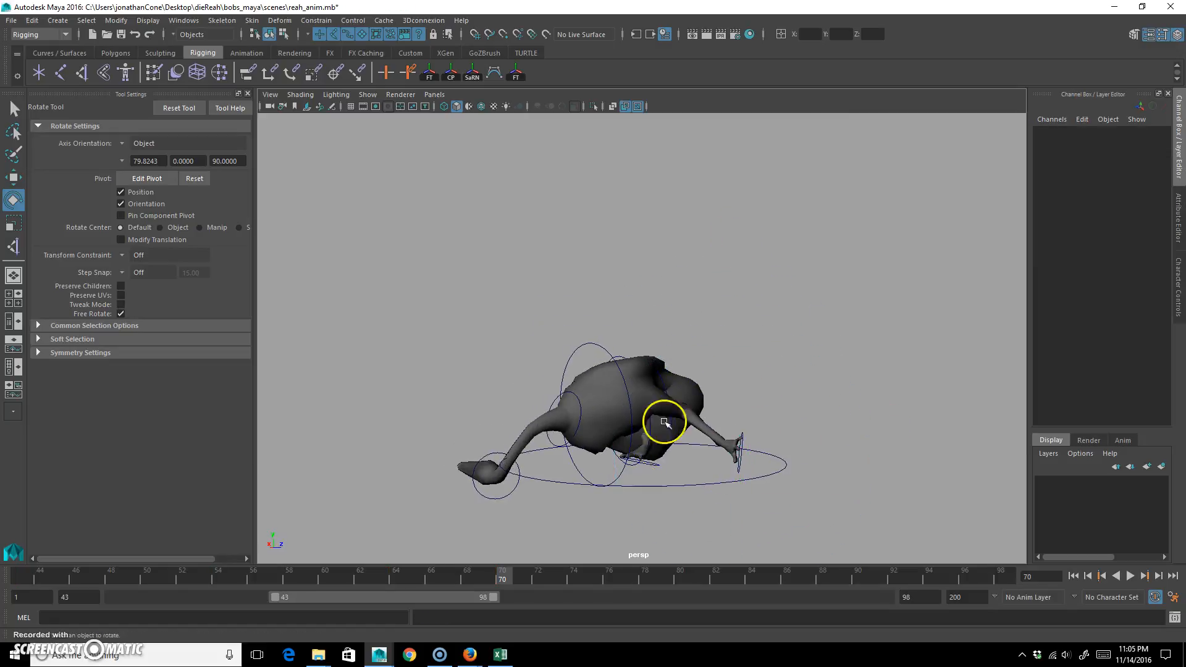
# Pose the right foot controller at frame 70 with Translate about -1.046, -0.194, 0.833 and Rotate about -17.532, 35.798, -27.107
pyautogui.click(650, 468)
pyautogui.keyDown('alt'); pyautogui.moveTo(651, 461); pyautogui.dragTo(774, 475); pyautogui.keyUp('alt')
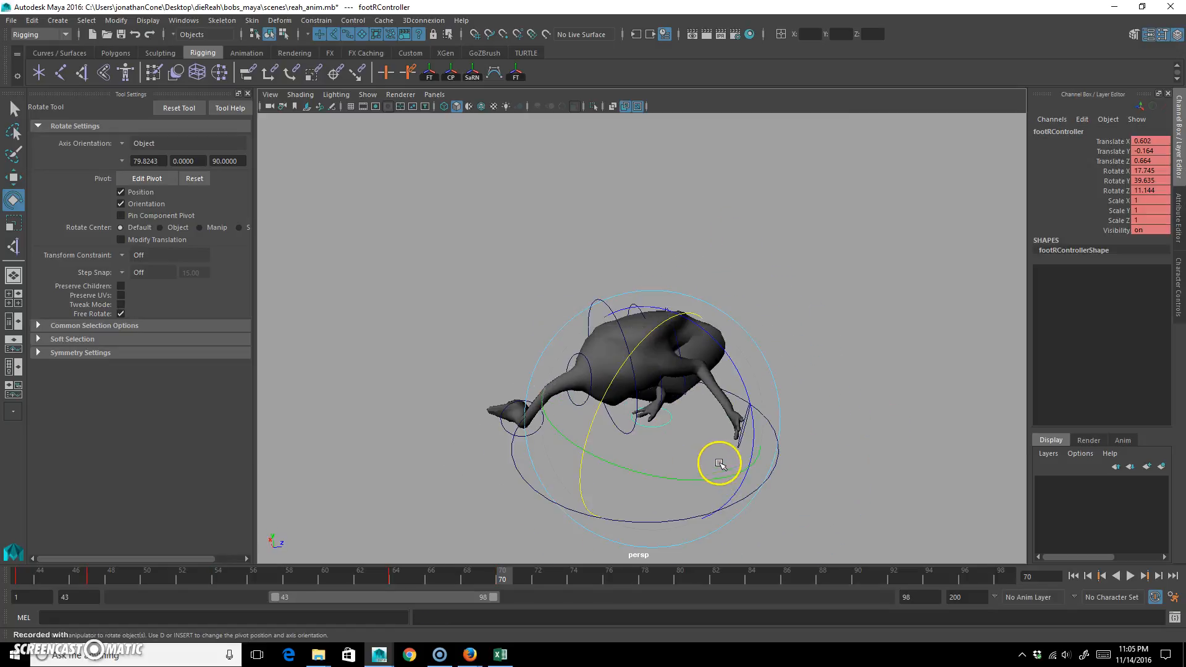
pyautogui.press('w')
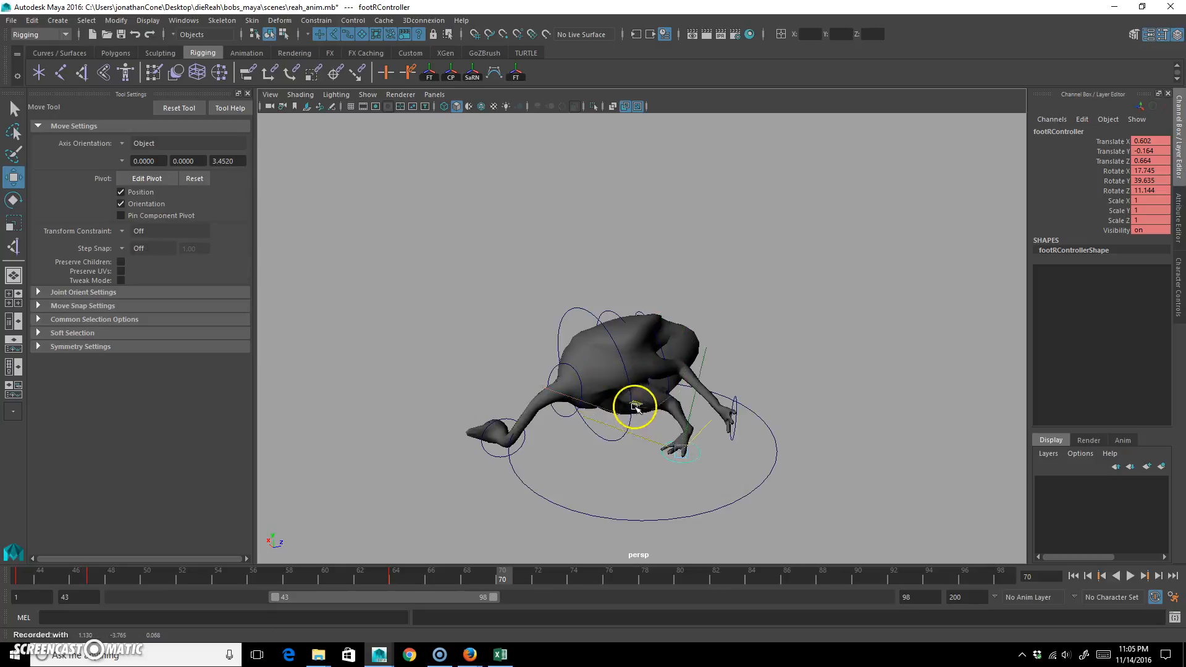
pyautogui.press('e')
pyautogui.moveTo(721, 410); pyautogui.dragTo(653, 354)
pyautogui.moveTo(692, 416); pyautogui.dragTo(672, 506)
pyautogui.press('w')
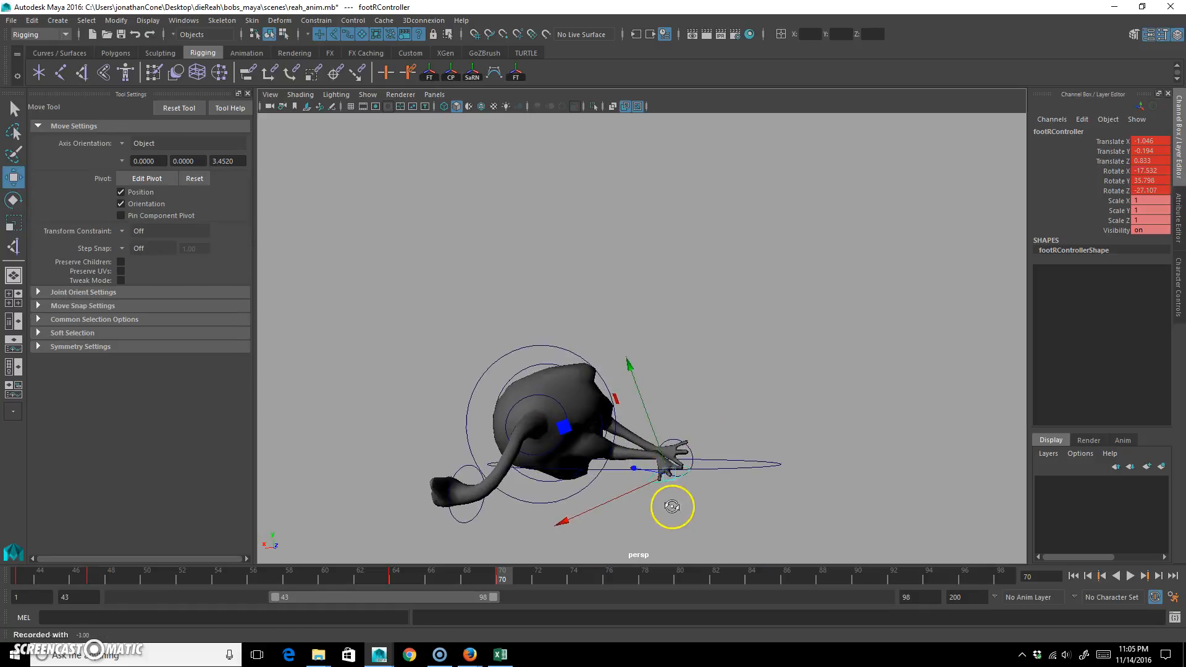
# Rotate the spine02 controller selection at frame 70 to adjust the bend of the fallen body
pyautogui.moveTo(581, 426); pyautogui.dragTo(840, 384)
pyautogui.click(797, 341)
pyautogui.press('e')
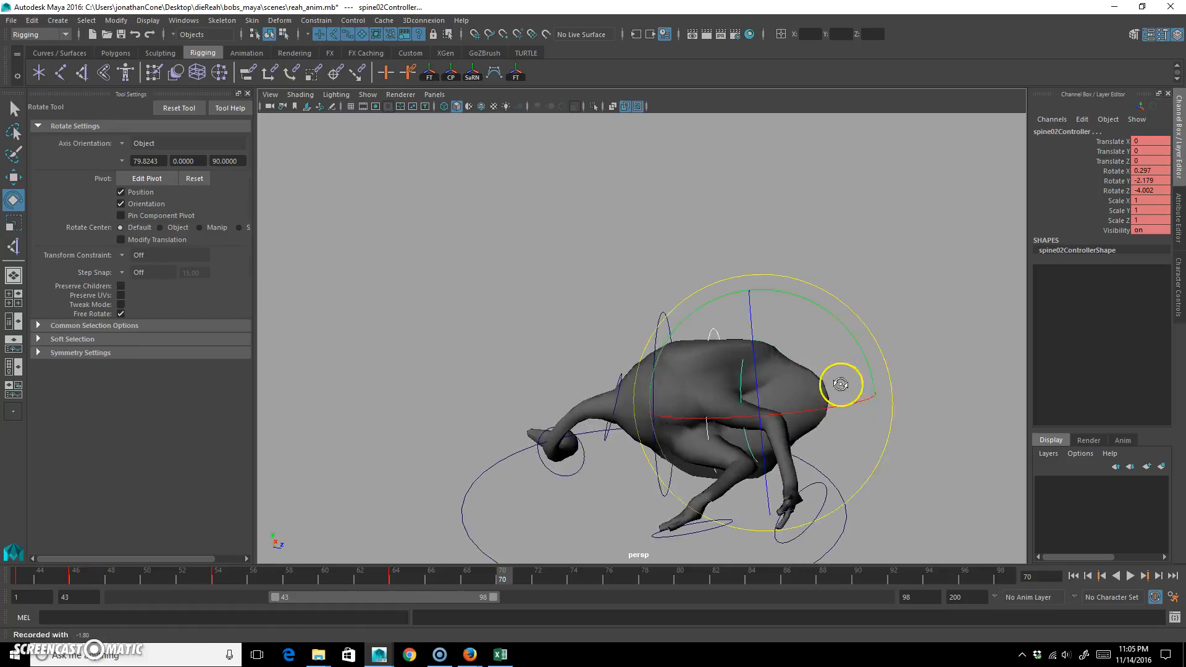
pyautogui.moveTo(832, 326); pyautogui.dragTo(856, 356)
# Rotate the neck01 controller at frame 70 so the neck stretches out in front of the fallen body, and deselect it
pyautogui.keyDown('alt'); pyautogui.moveTo(856, 355); pyautogui.dragTo(569, 451); pyautogui.keyUp('alt')
pyautogui.click(567, 359)
pyautogui.moveTo(508, 318); pyautogui.dragTo(466, 340)
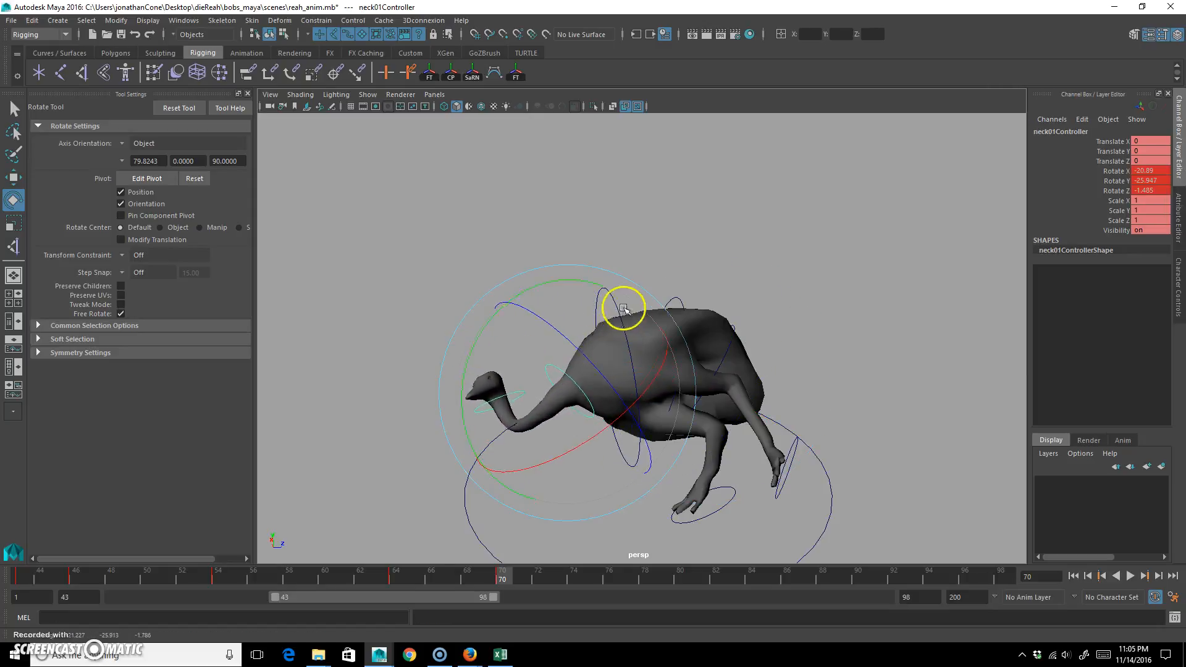
pyautogui.moveTo(623, 310); pyautogui.dragTo(610, 294)
pyautogui.click(452, 283)
# Pose the neck02 controller at frame 70 with Translate about -0.653, -0.311, 0.246 and Rotate about 20.517, 3.324, 12.606
pyautogui.click(504, 430)
pyautogui.keyDown('alt'); pyautogui.moveTo(504, 431); pyautogui.dragTo(609, 430); pyautogui.keyUp('alt')
pyautogui.press('w')
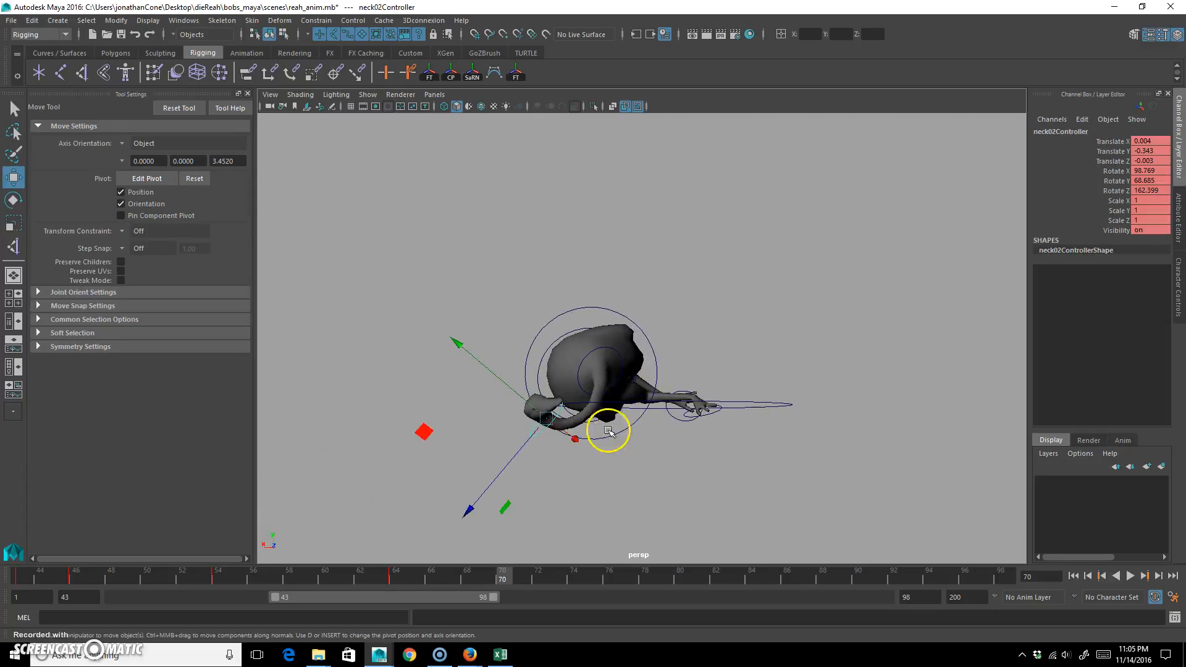
pyautogui.moveTo(427, 422); pyautogui.dragTo(411, 402)
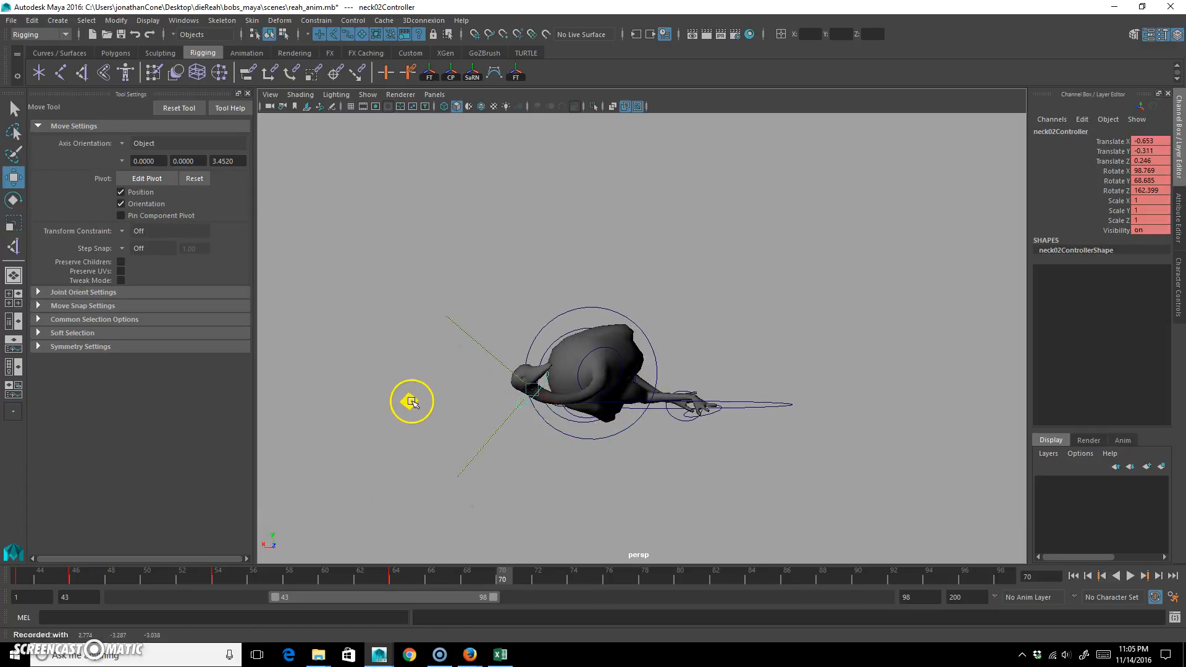
pyautogui.press('e')
pyautogui.moveTo(481, 295); pyautogui.dragTo(605, 463)
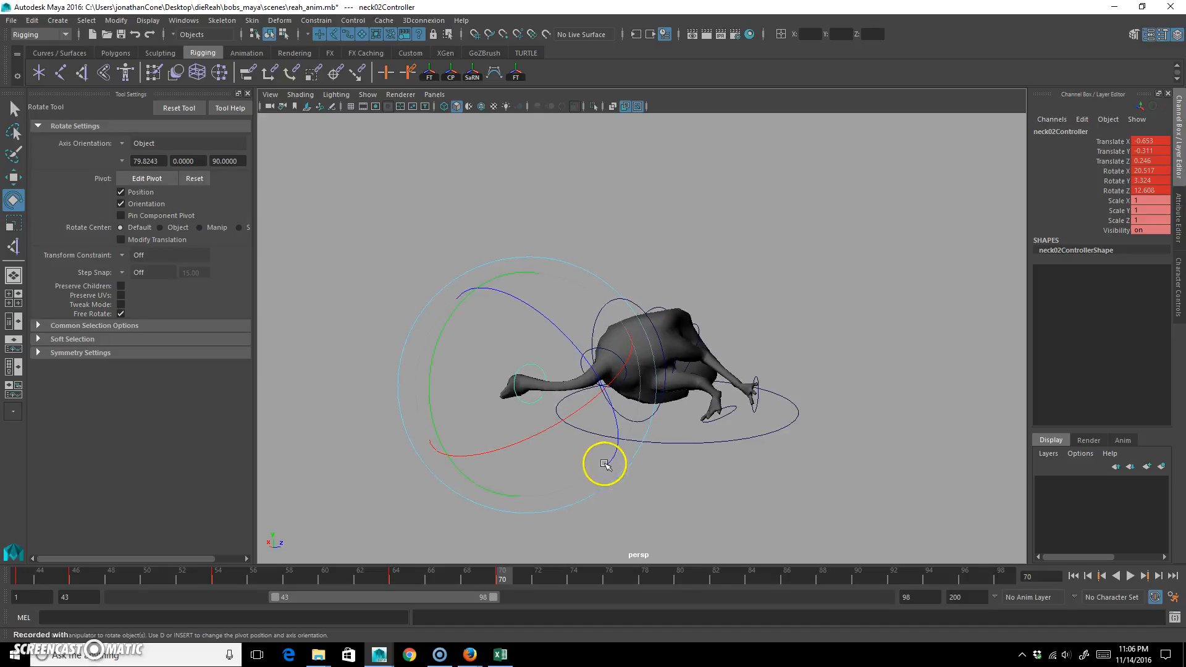
# Play the animation from frame 45 and scrub back through it to examine the crouch and the fall
pyautogui.moveTo(490, 582); pyautogui.dragTo(58, 574)
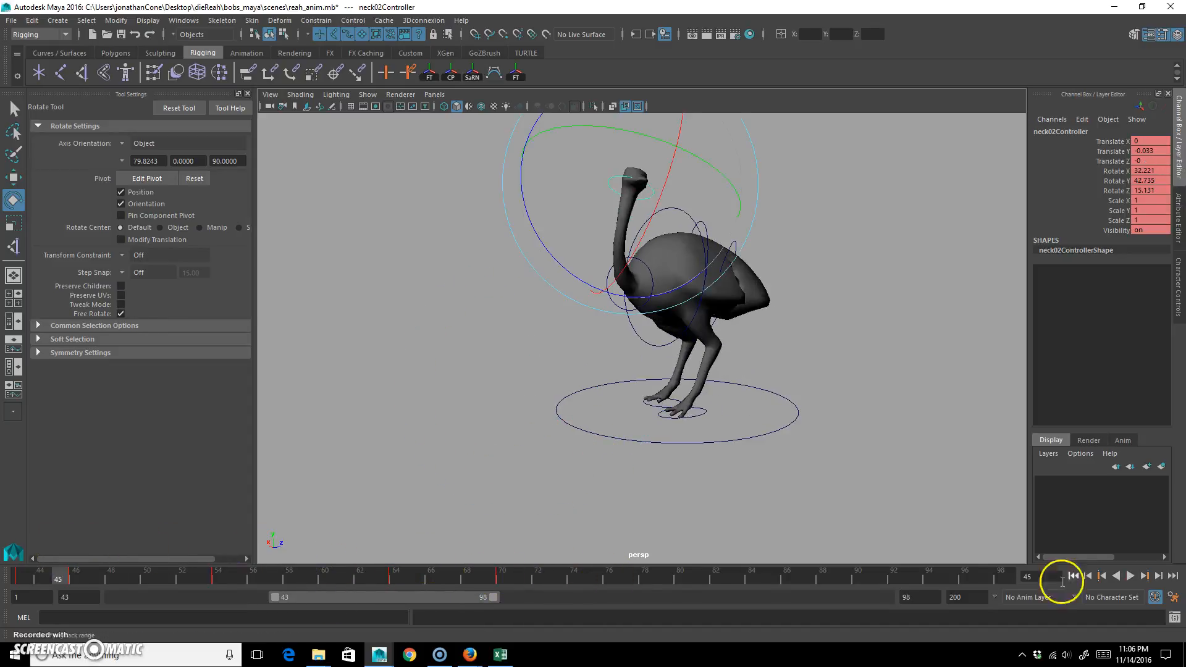
pyautogui.click(1133, 576)
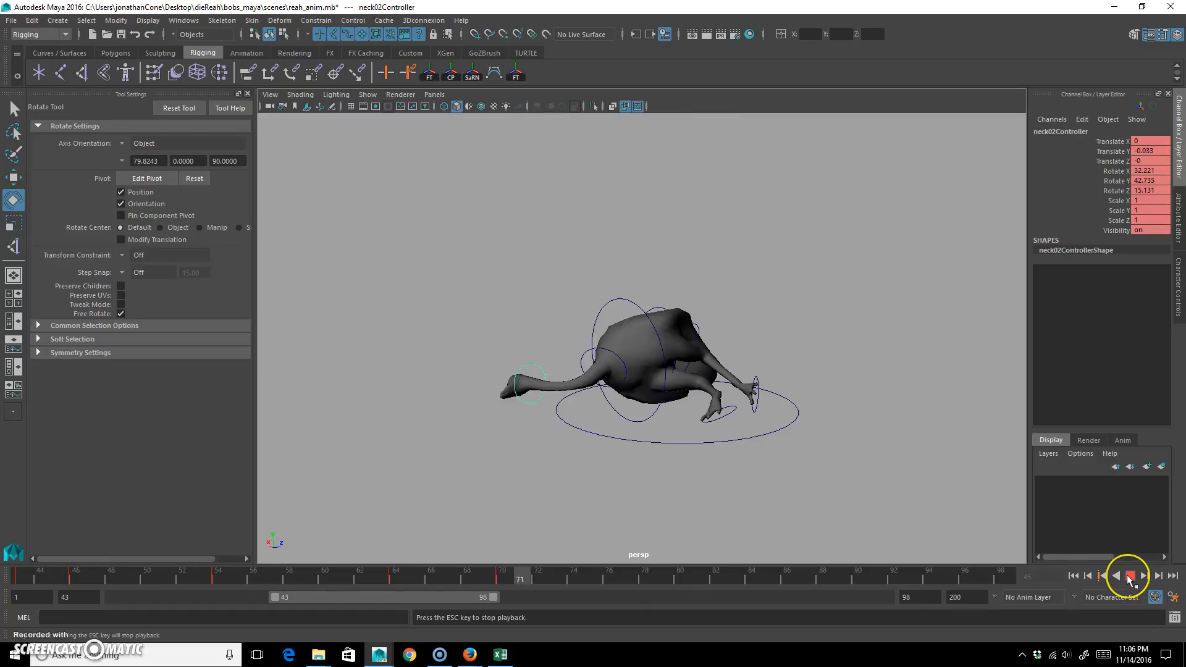
pyautogui.click(1129, 577)
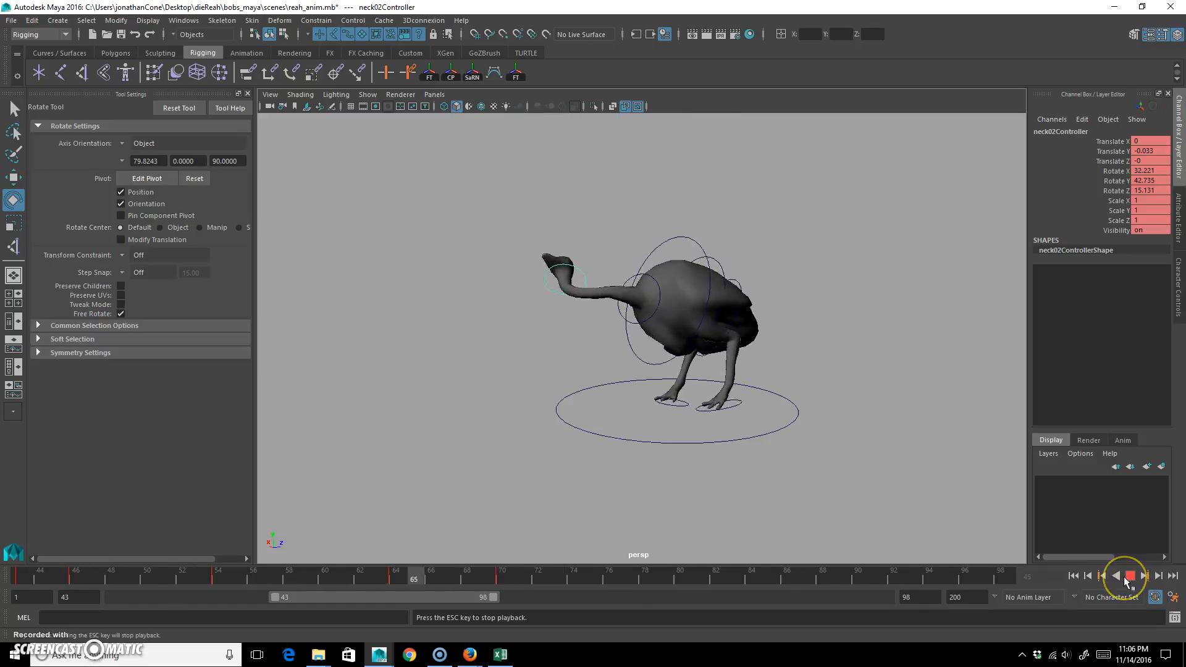
pyautogui.click(1130, 576)
pyautogui.moveTo(514, 590); pyautogui.dragTo(274, 582)
pyautogui.moveTo(360, 577); pyautogui.dragTo(75, 562)
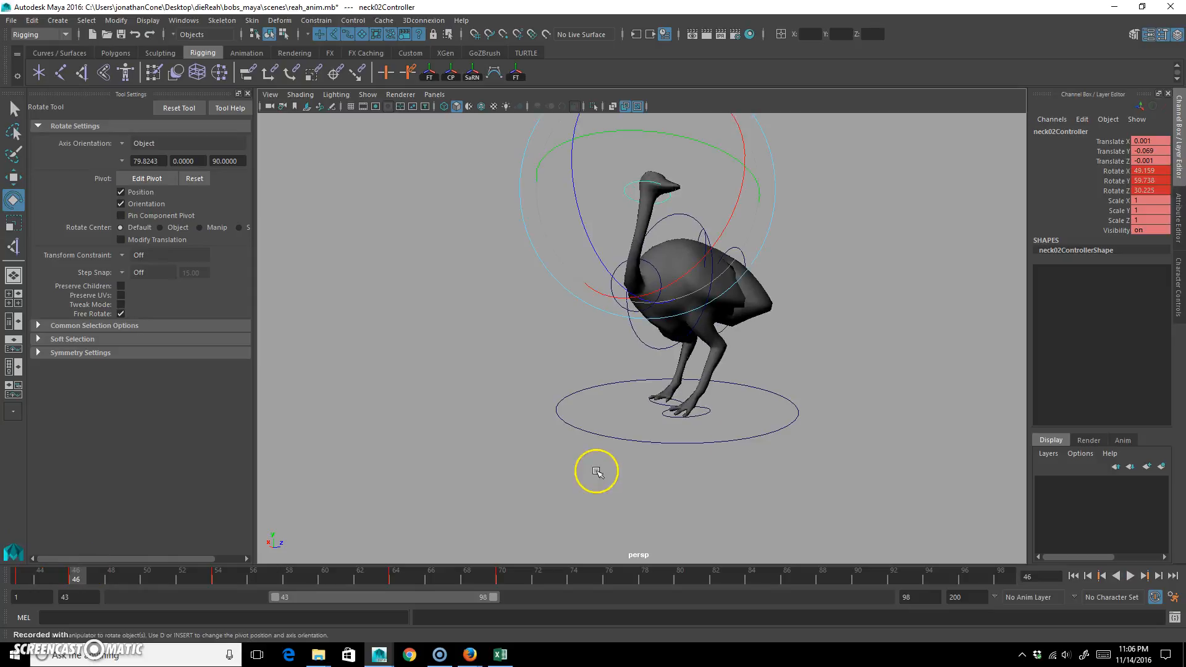
# Pose and key the left foot controller at frame 58 with Translate X 0.238, Translate Z 0.932 and Rotate Y 26.735, and play the animation from frame 43
pyautogui.click(703, 413)
pyautogui.hotkey('alt', 'v')
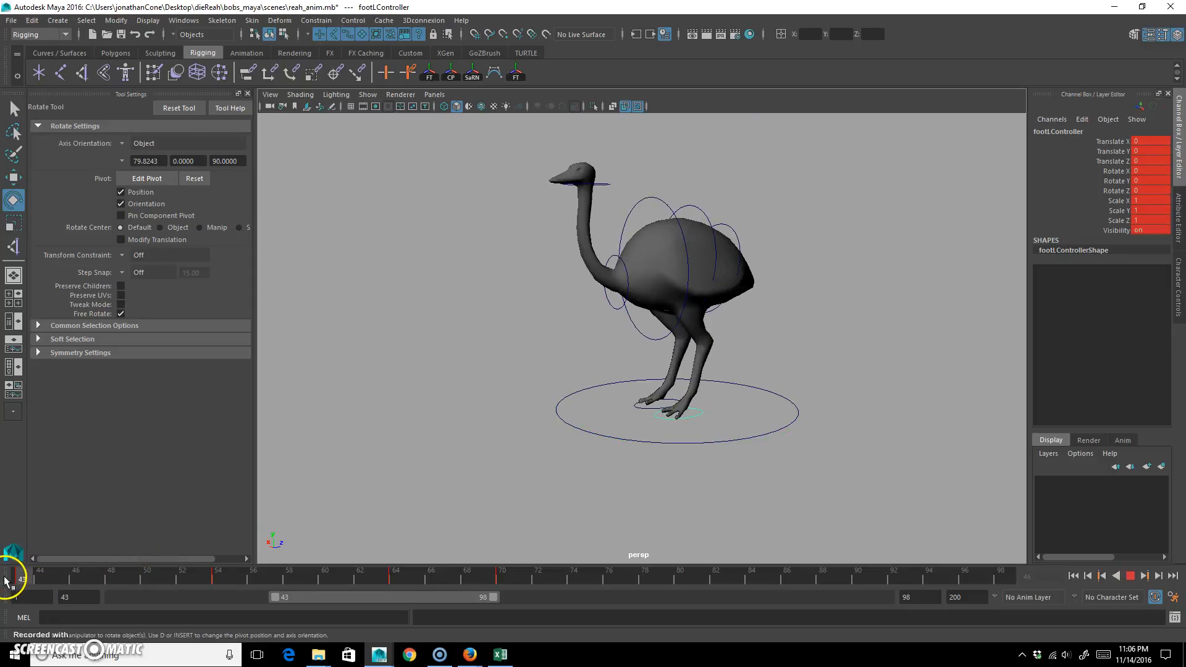
pyautogui.moveTo(40, 576); pyautogui.dragTo(291, 577)
pyautogui.press('w')
pyautogui.keyDown('alt'); pyautogui.moveTo(750, 336); pyautogui.dragTo(745, 386); pyautogui.keyUp('alt')
pyautogui.moveTo(744, 386); pyautogui.dragTo(744, 267, button='middle')
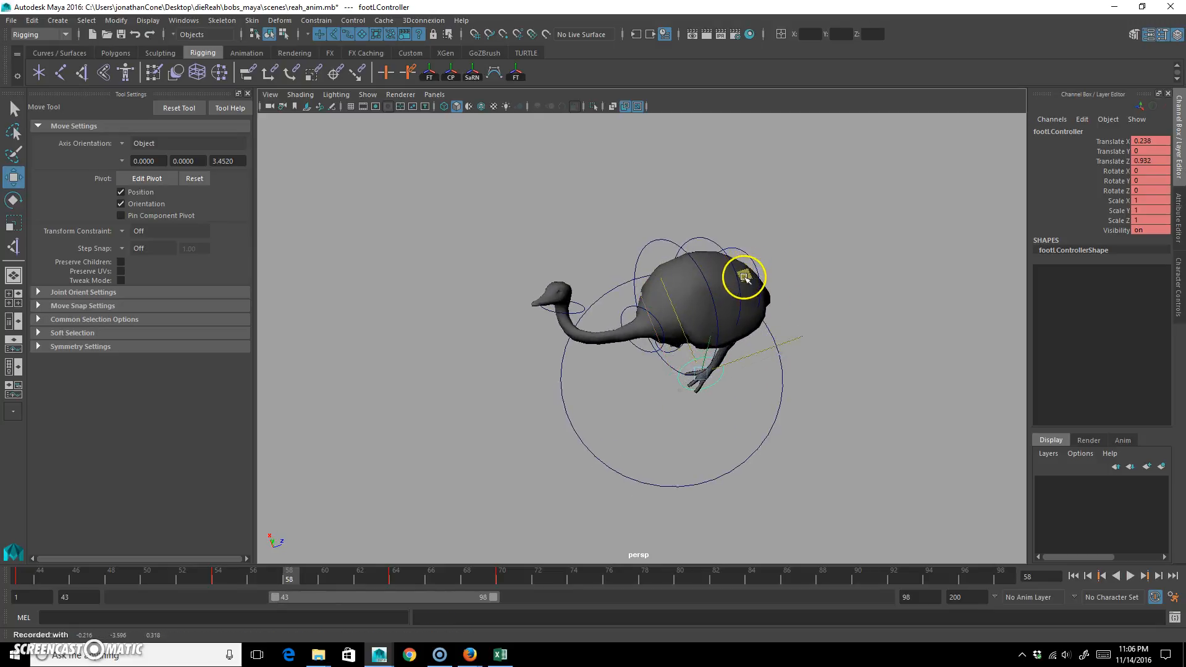
pyautogui.press('e')
pyautogui.moveTo(697, 487); pyautogui.dragTo(715, 487)
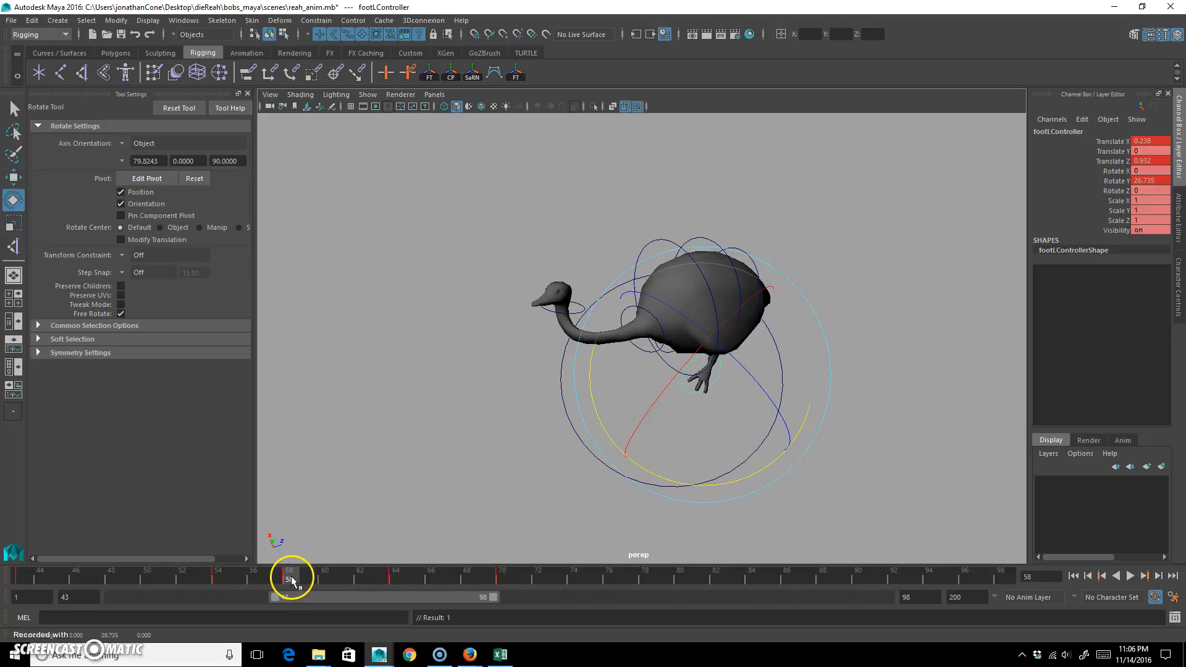
pyautogui.moveTo(299, 581); pyautogui.dragTo(19, 543)
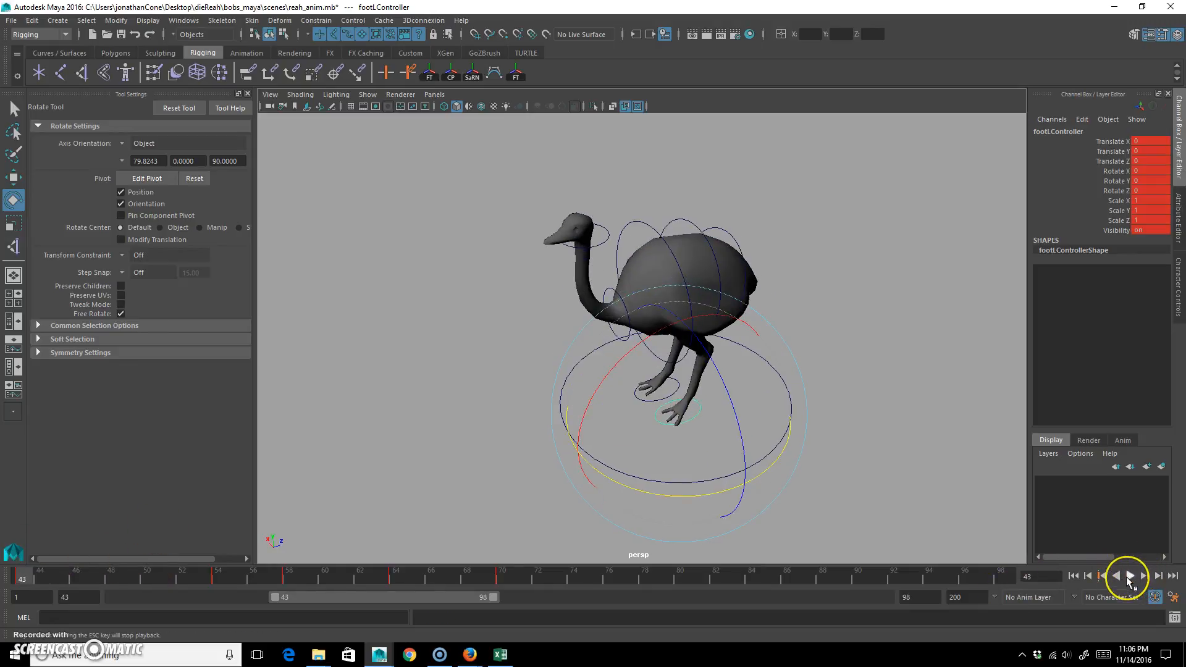
pyautogui.click(1129, 577)
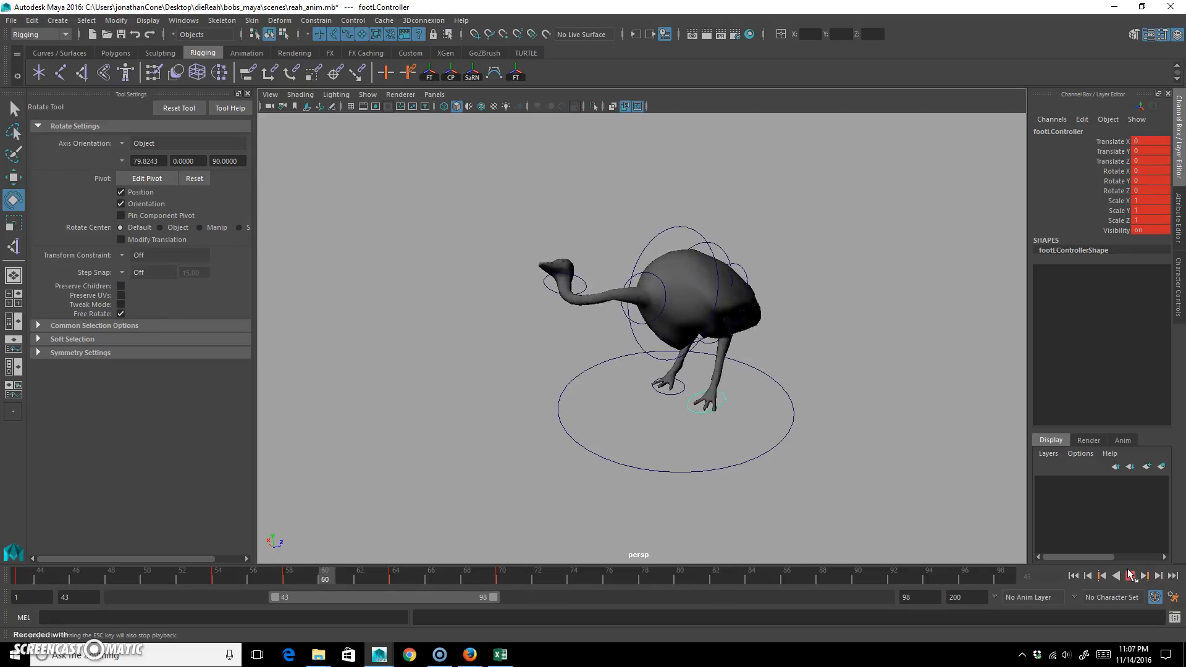
pyautogui.click(752, 344)
pyautogui.hotkey('alt', 'v')
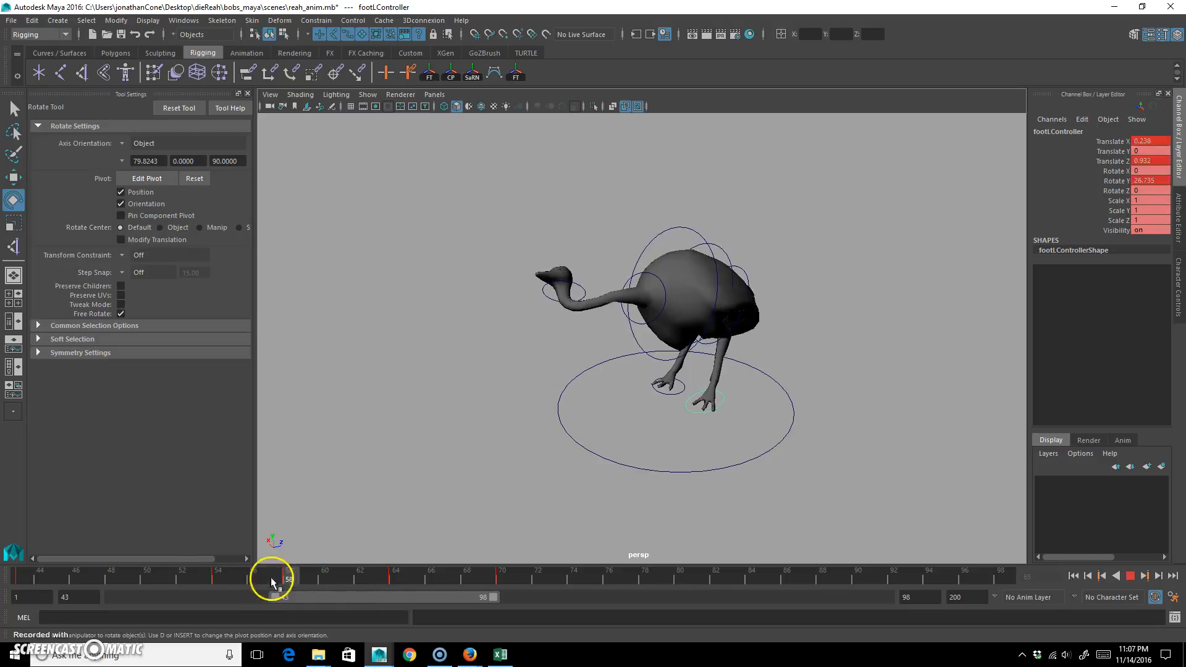
# Move the hips controller at frame 58 to Translate about 0.63, -0.656, 1.245 and key its translation
pyautogui.click(287, 581)
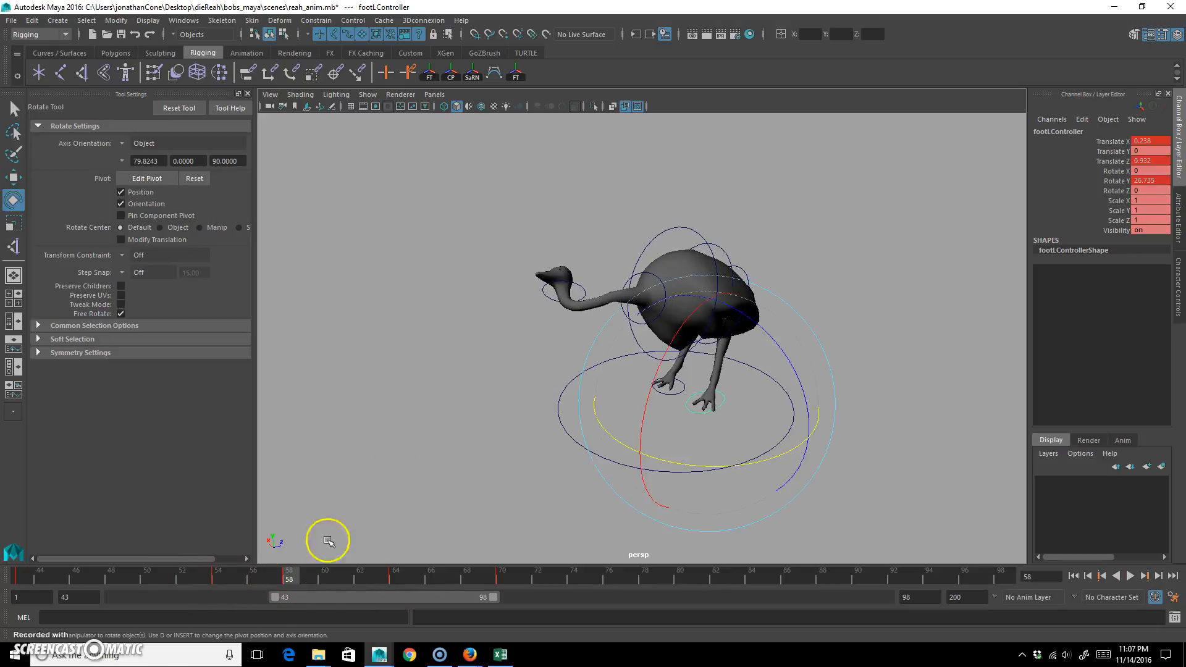
pyautogui.click(665, 232)
pyautogui.moveTo(752, 272); pyautogui.dragTo(655, 348)
pyautogui.press('w')
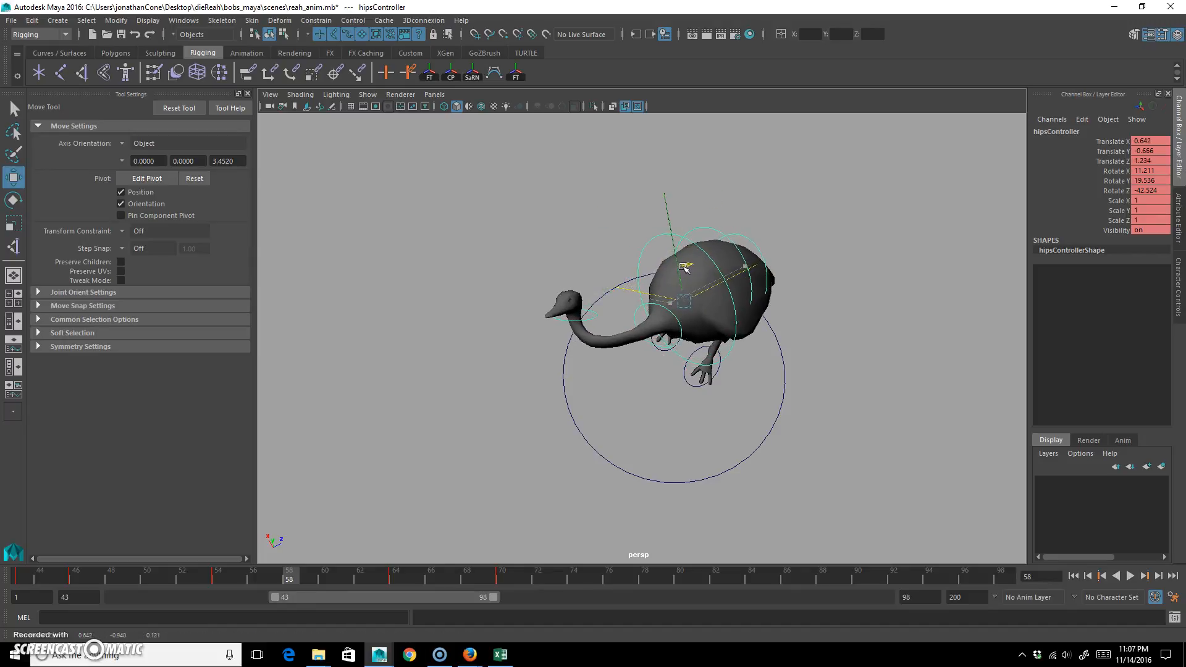
pyautogui.hotkey('shift', 'w')
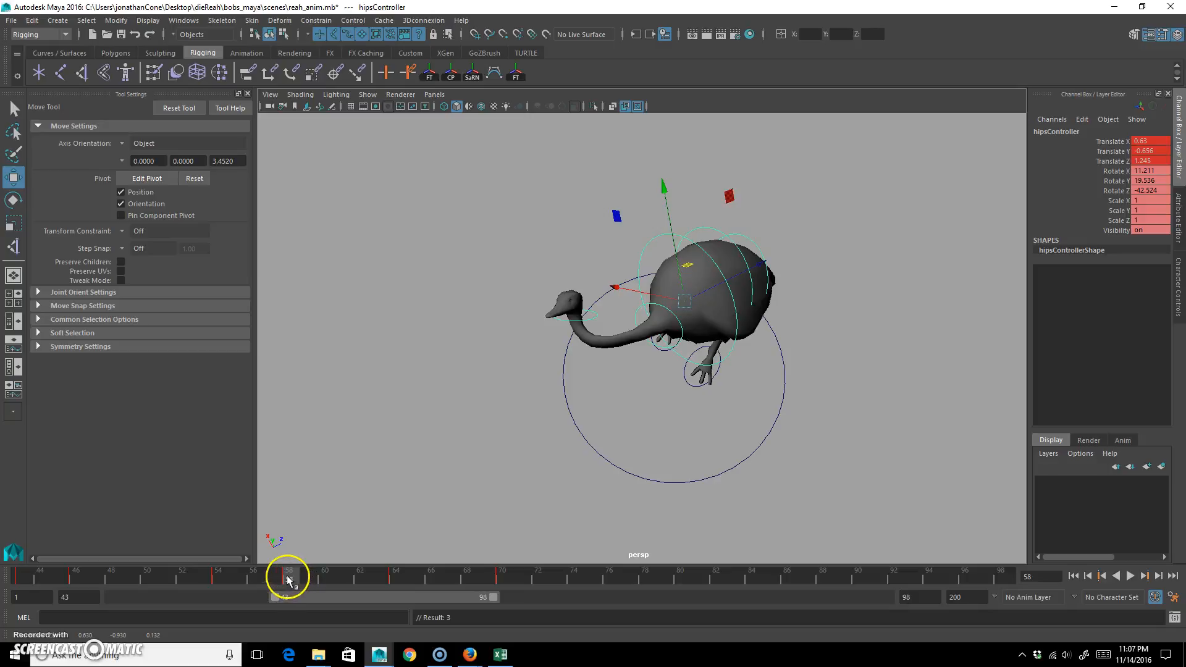
# Key the hips controller at frame 64 and play the animation from frame 43
pyautogui.click(393, 574)
pyautogui.press('s')
pyautogui.moveTo(393, 575)
pyautogui.mouseDown()
pyautogui.moveTo(247, 559)
pyautogui.moveTo(451, 553)
pyautogui.moveTo(14, 517)
pyautogui.moveTo(261, 554)
pyautogui.mouseUp()
pyautogui.hotkey('alt', 'shift', 'v')
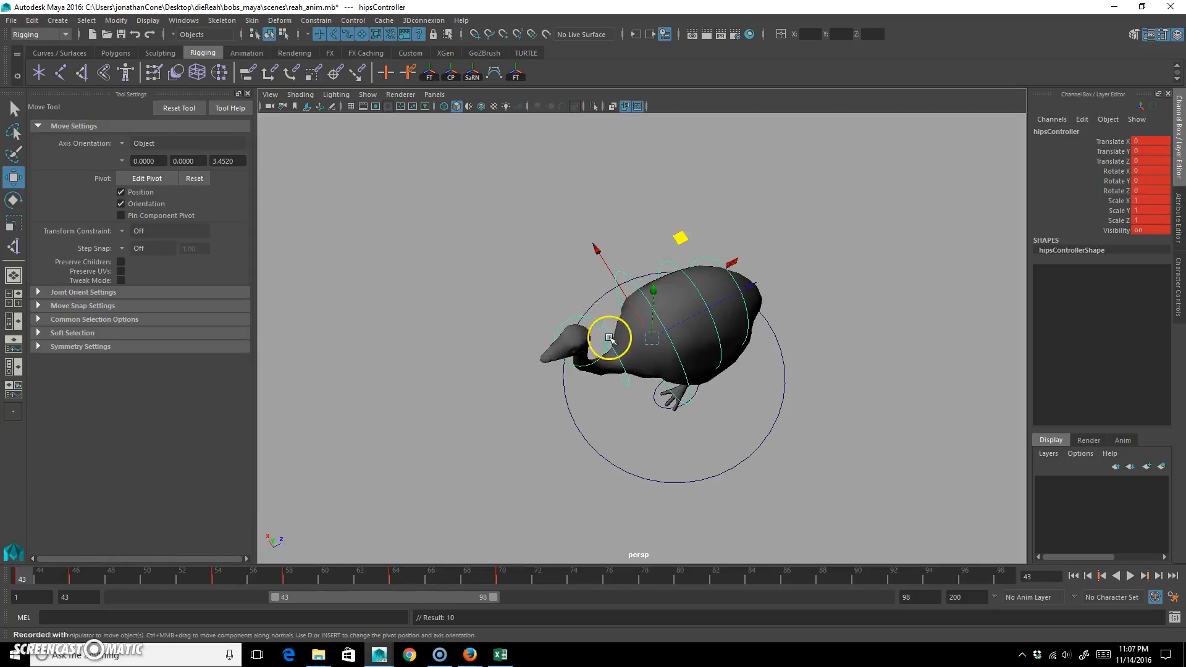
pyautogui.click(1130, 577)
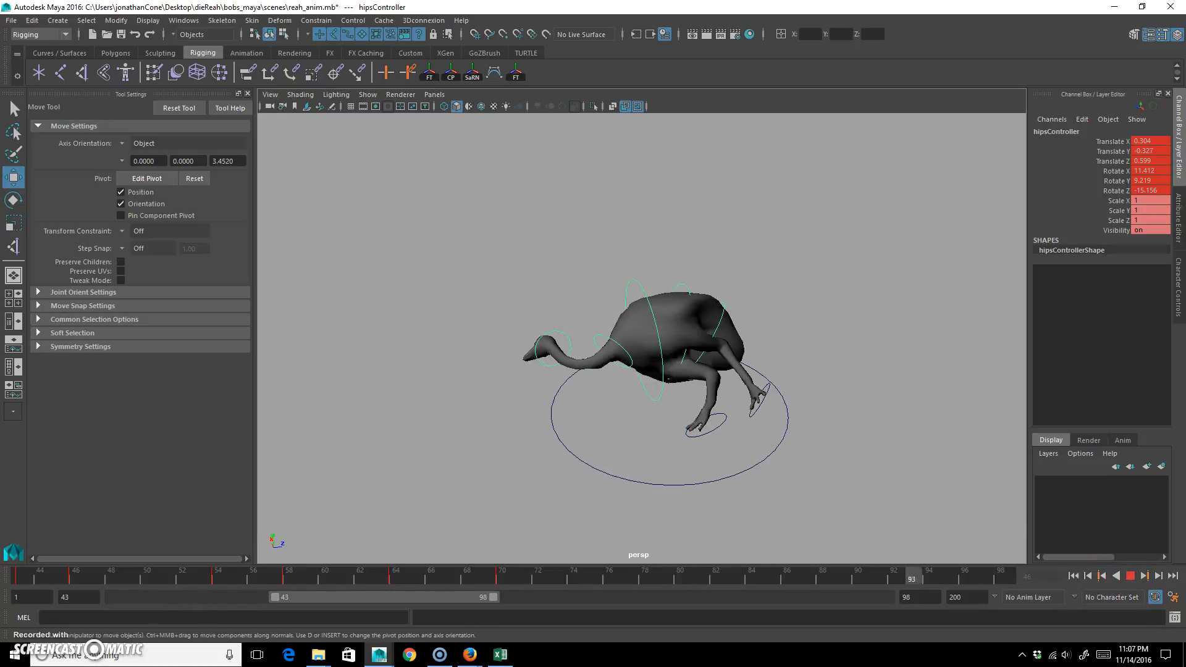
pyautogui.click(1130, 576)
# Rotate the neck01 controller at frame 58 to about -33.252, 1.559, -32.093 and deselect it
pyautogui.moveTo(41, 575); pyautogui.dragTo(285, 584)
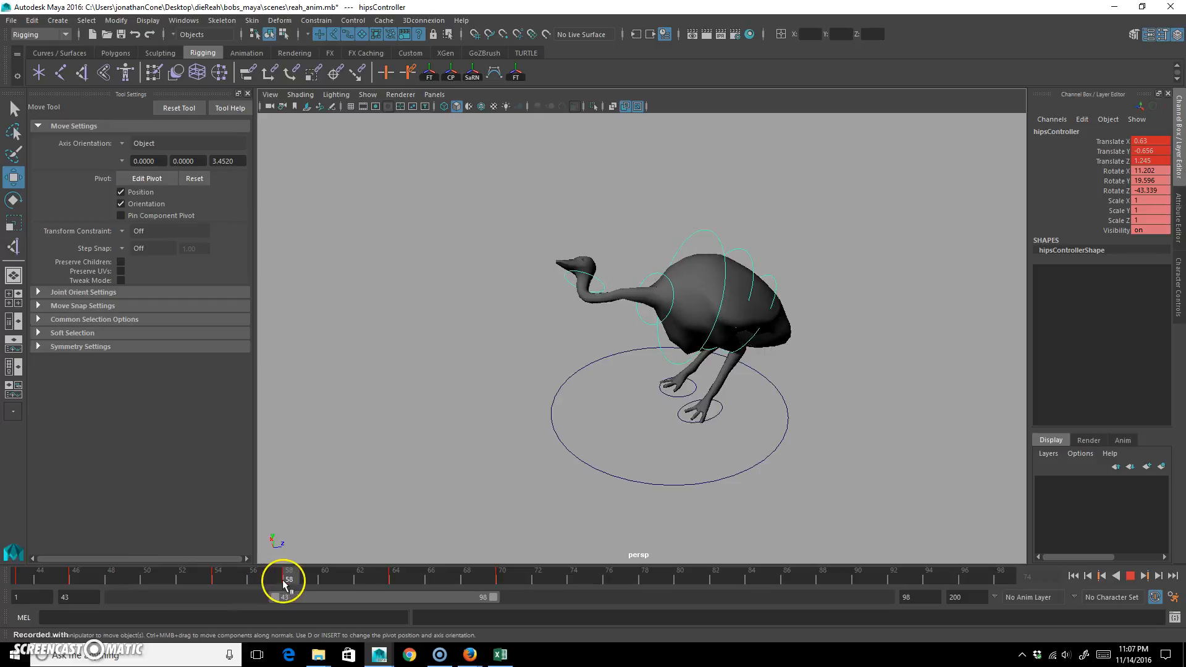
pyautogui.click(655, 276)
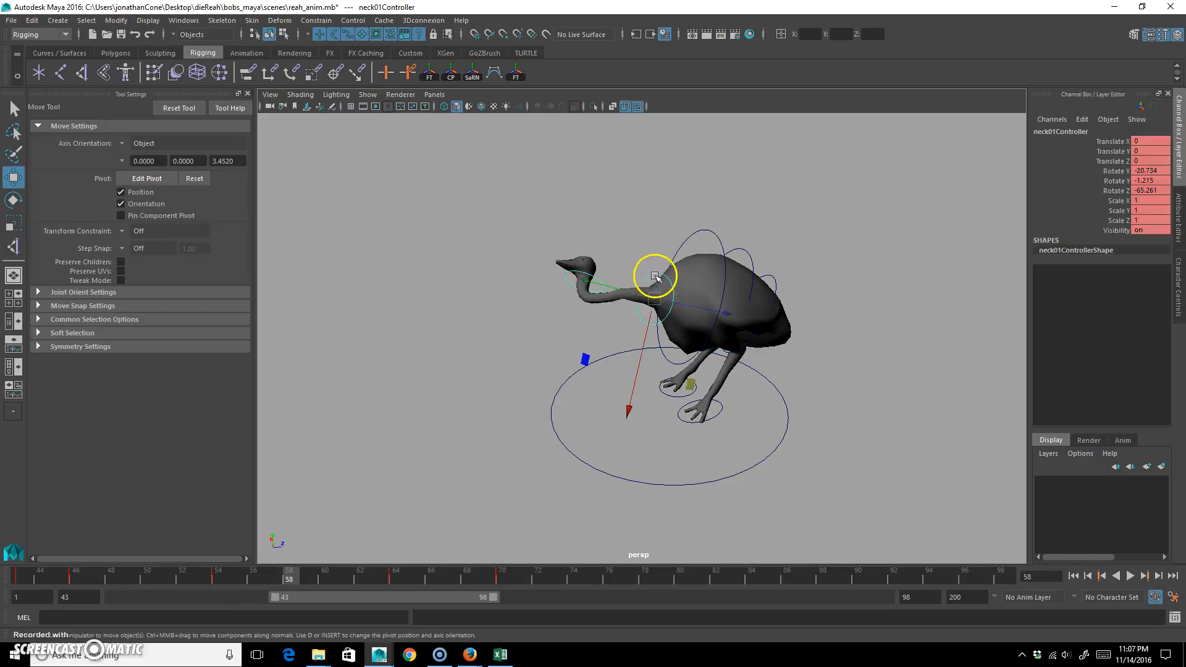
pyautogui.press('e')
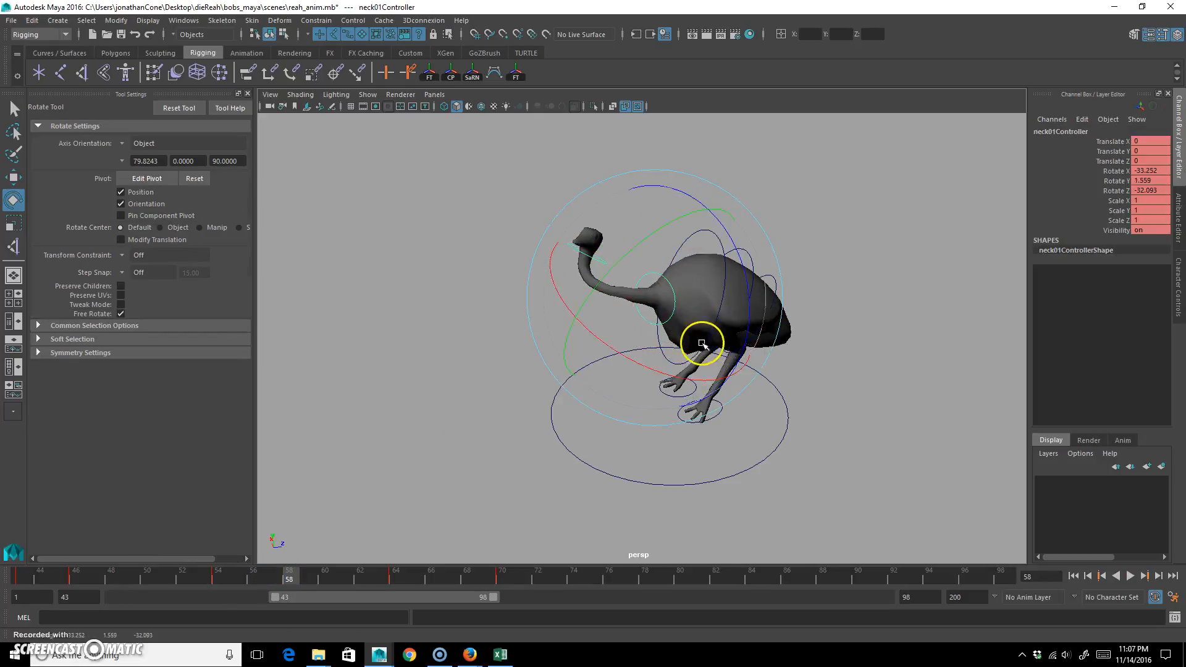
pyautogui.click(604, 145)
# Rotate the neck02 controller at frame 58 to about 24.53, 35.911, -10.142 and key the rotation
pyautogui.click(618, 256)
pyautogui.press('w')
pyautogui.press('e')
pyautogui.moveTo(670, 238); pyautogui.dragTo(570, 236)
pyautogui.moveTo(670, 225); pyautogui.dragTo(626, 184)
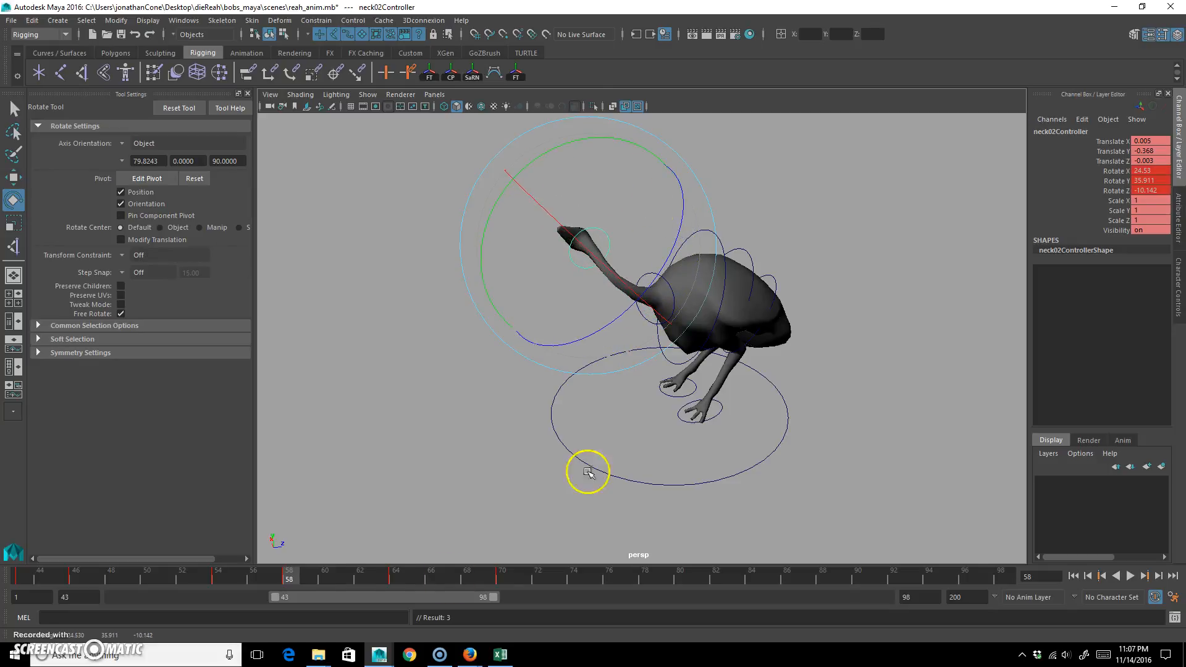
pyautogui.moveTo(287, 575)
pyautogui.mouseDown()
pyautogui.moveTo(165, 572)
pyautogui.moveTo(292, 573)
pyautogui.mouseUp()
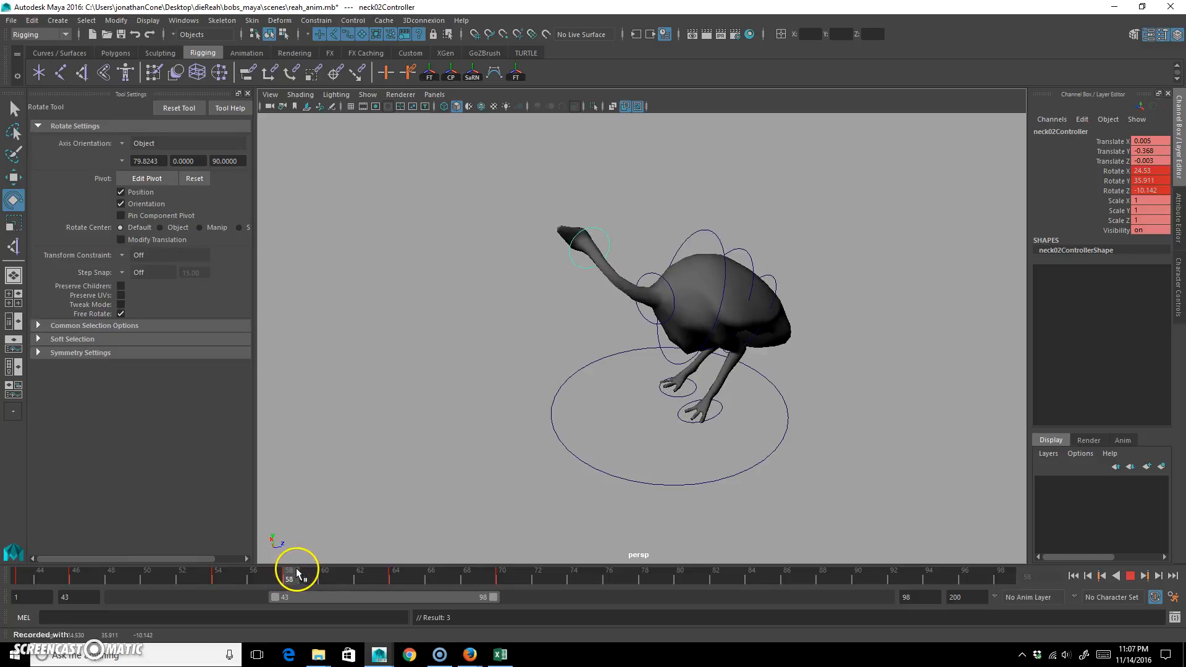
# Pose the neck02 controller at frame 58 with Translate about 0.153, -0.966, -0.502 and Rotate about 14.051, 47.528, -39.04, and play the animation from frame 43
pyautogui.press('w')
pyautogui.moveTo(505, 282); pyautogui.dragTo(645, 249)
pyautogui.press('e')
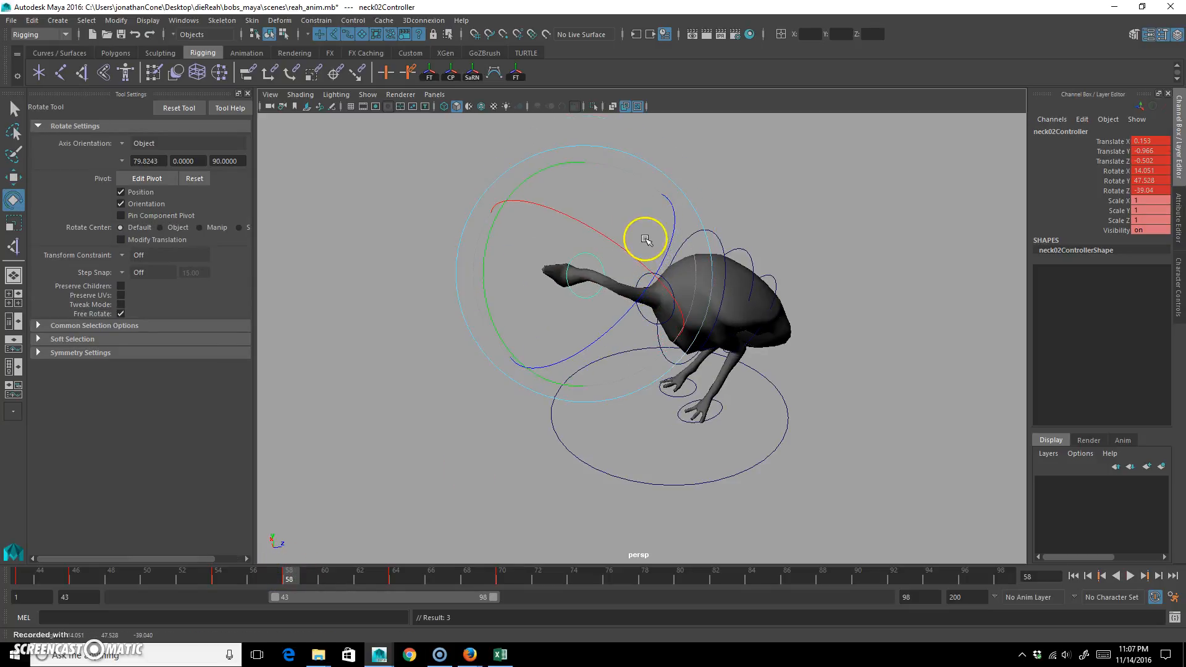
pyautogui.moveTo(276, 573)
pyautogui.mouseDown()
pyautogui.moveTo(175, 580)
pyautogui.moveTo(297, 585)
pyautogui.moveTo(159, 585)
pyautogui.moveTo(294, 576)
pyautogui.mouseUp()
pyautogui.moveTo(279, 579)
pyautogui.mouseDown()
pyautogui.moveTo(397, 577)
pyautogui.moveTo(22, 578)
pyautogui.mouseUp()
pyautogui.click(1130, 576)
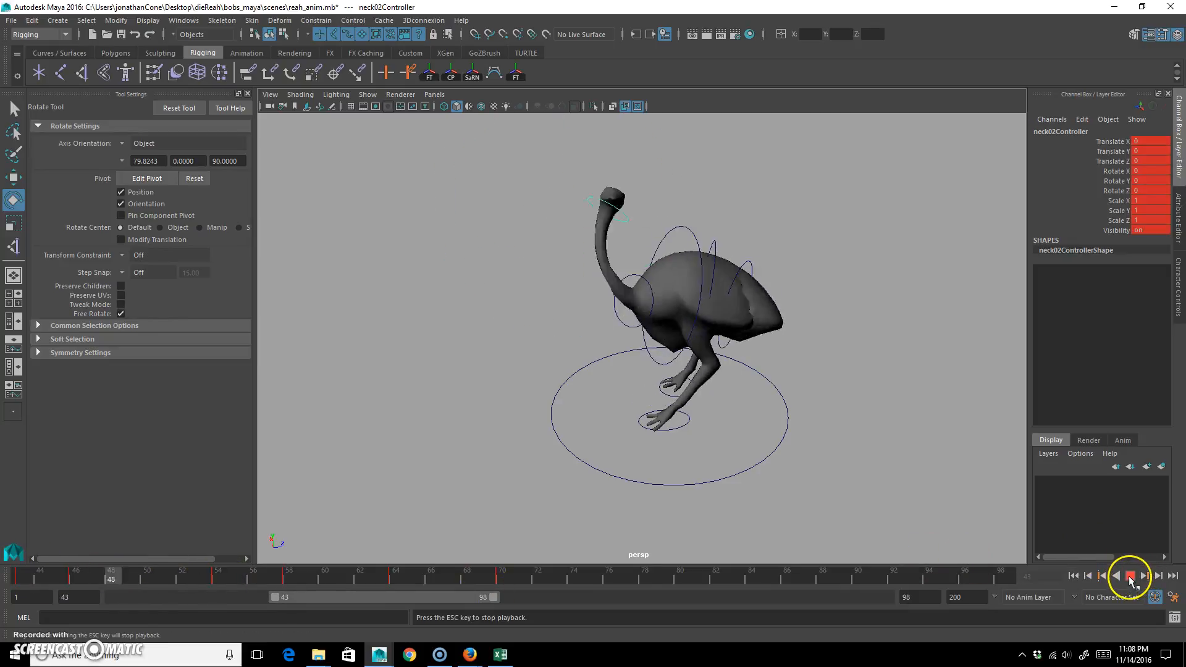
pyautogui.click(1129, 576)
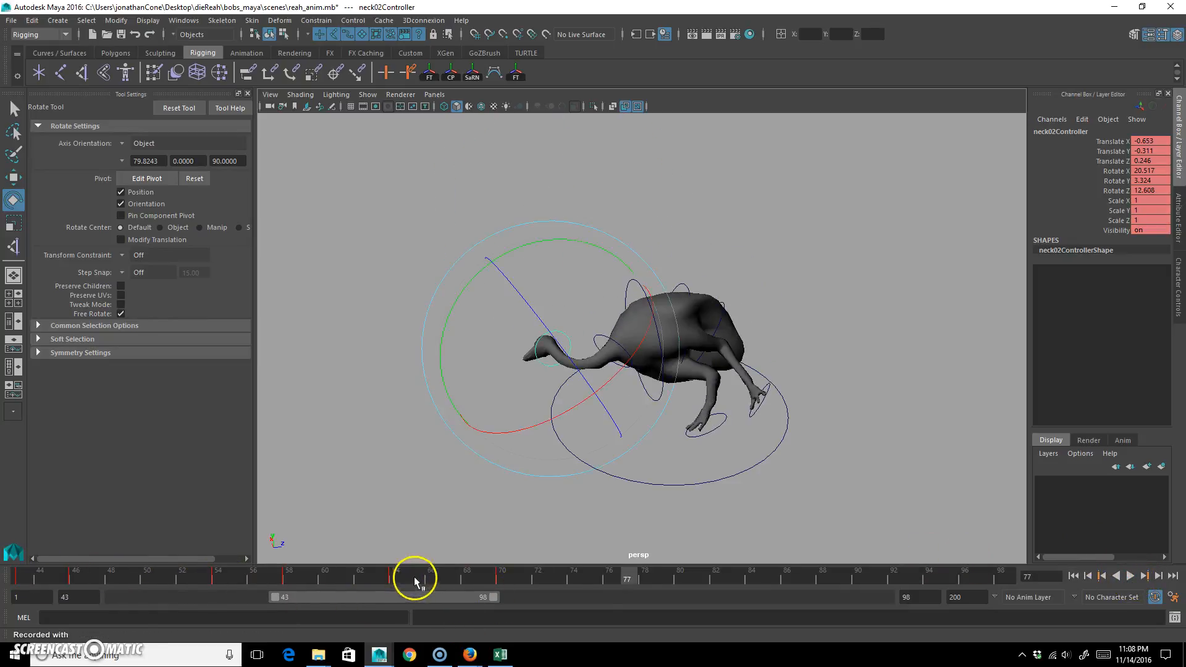
# Rotate the neck01 controller at frame 58 to about -28.719, -3.458, -35.591
pyautogui.hotkey('alt', 'v')
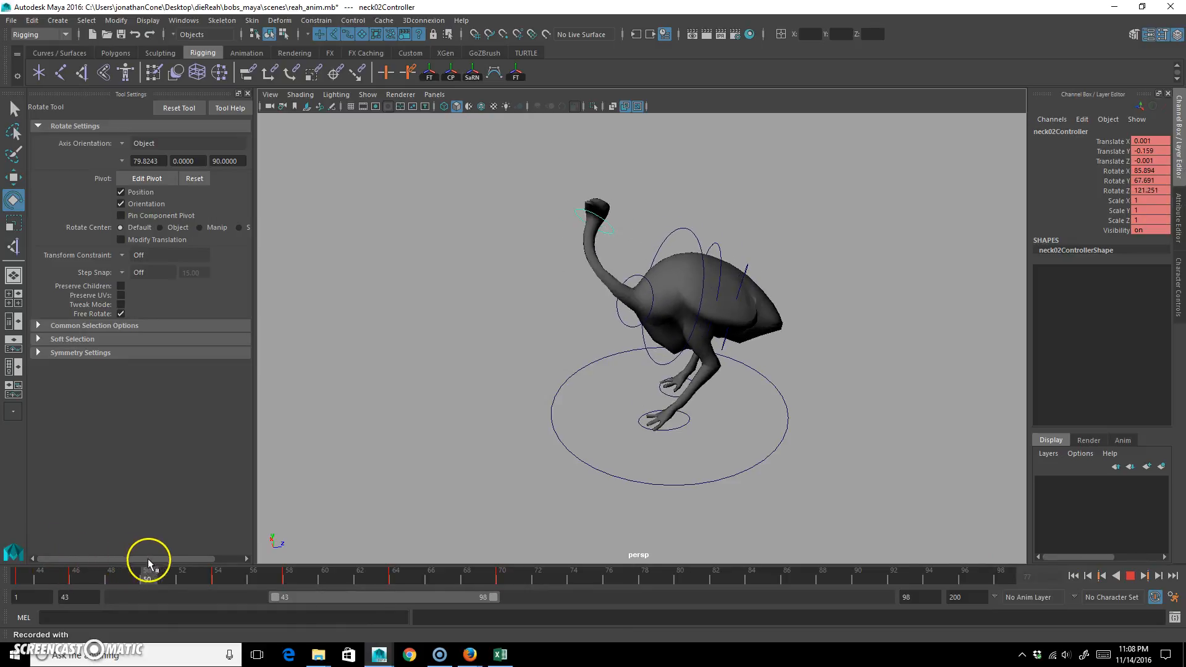
pyautogui.moveTo(193, 560); pyautogui.dragTo(295, 581)
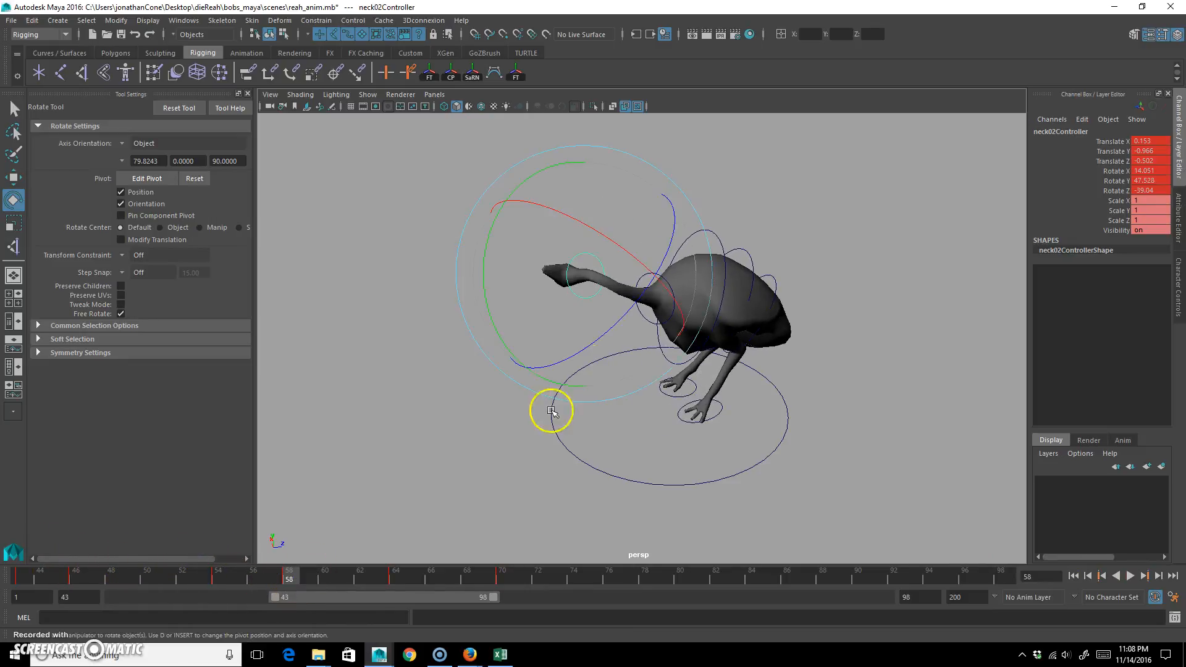
pyautogui.click(800, 180)
pyautogui.click(653, 273)
pyautogui.moveTo(706, 265); pyautogui.dragTo(697, 245)
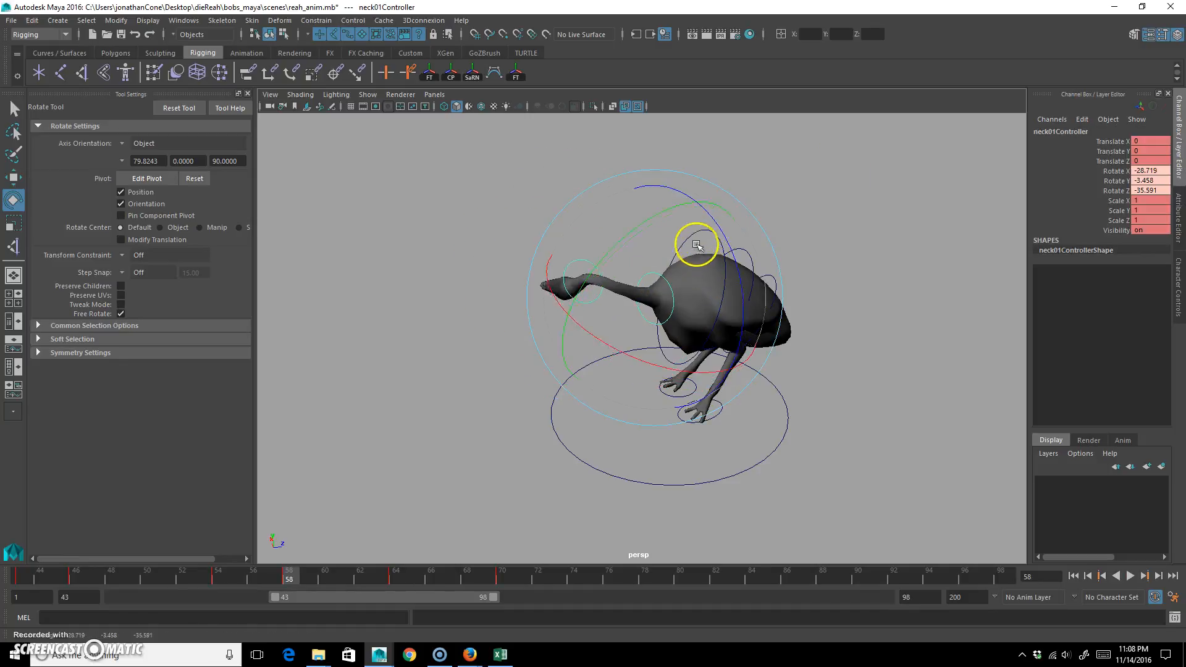
# Select the neck01 and neck02 controllers at frame 54 and set all their Translate and Rotate values to 0
pyautogui.moveTo(291, 577); pyautogui.dragTo(215, 579)
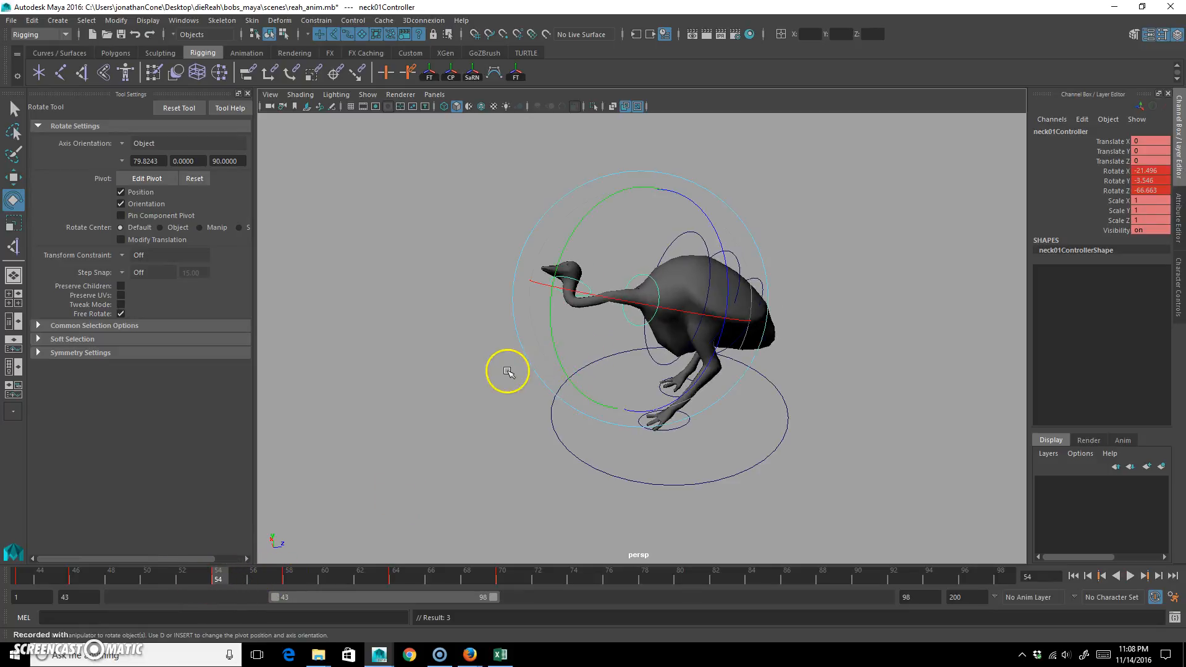
pyautogui.press('q')
pyautogui.keyDown('shift'); pyautogui.click(587, 290); pyautogui.keyUp('shift')
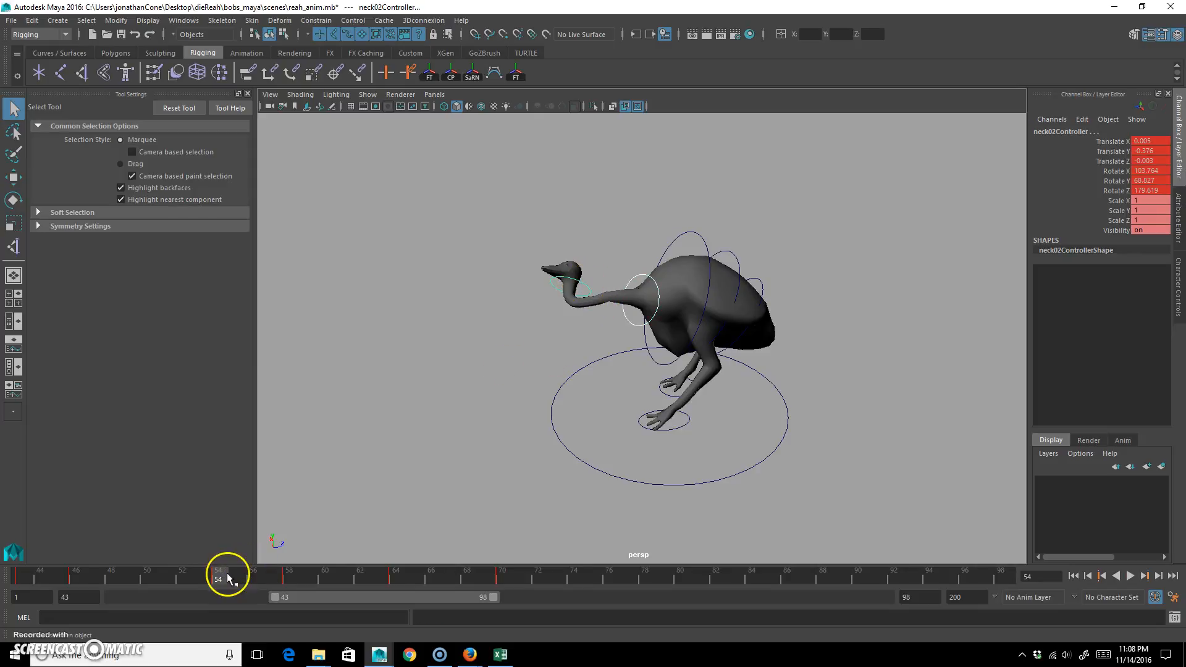
pyautogui.hotkey('alt', 'v')
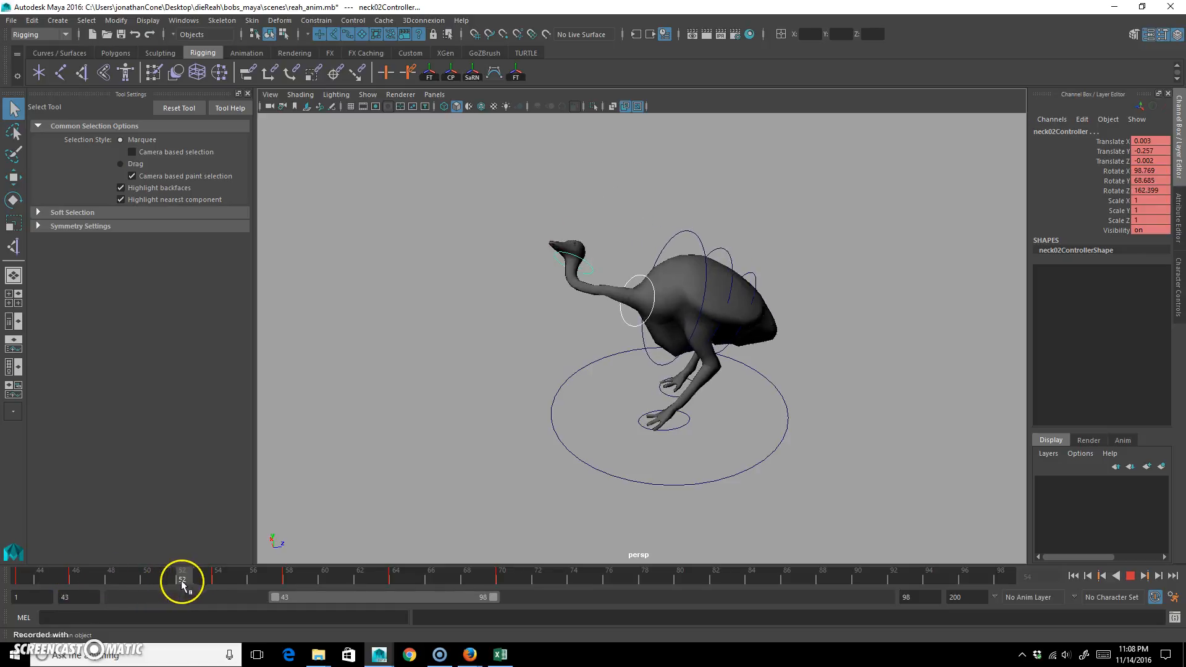
pyautogui.moveTo(182, 583); pyautogui.dragTo(216, 584)
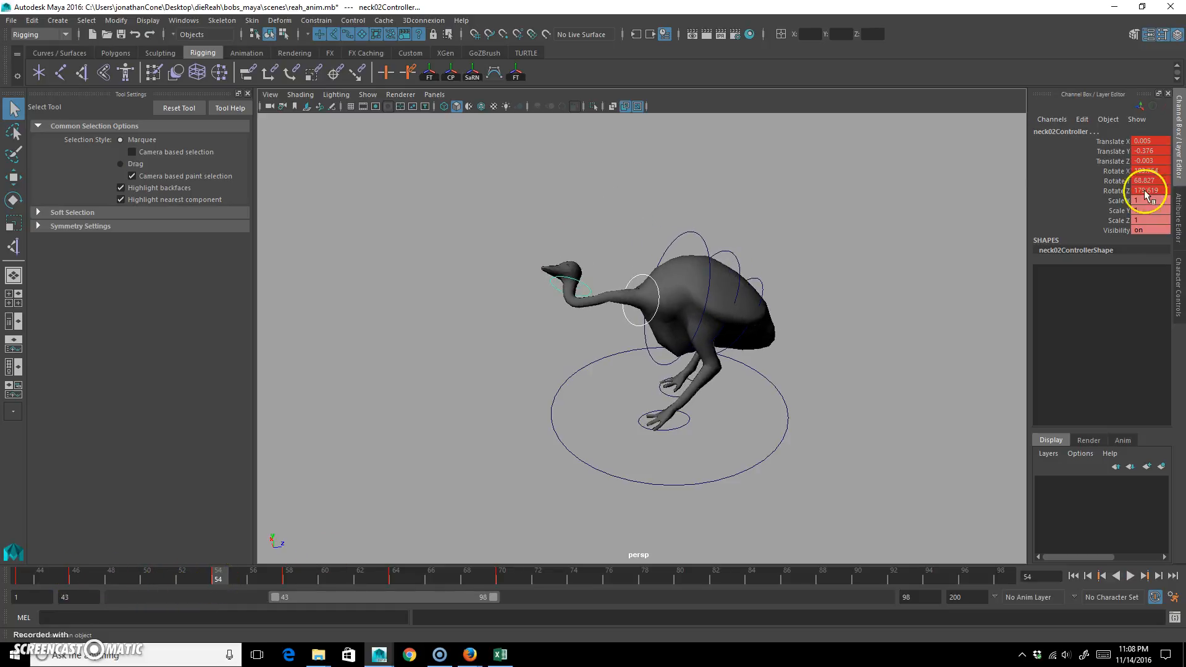
pyautogui.moveTo(1148, 192); pyautogui.dragTo(1153, 153)
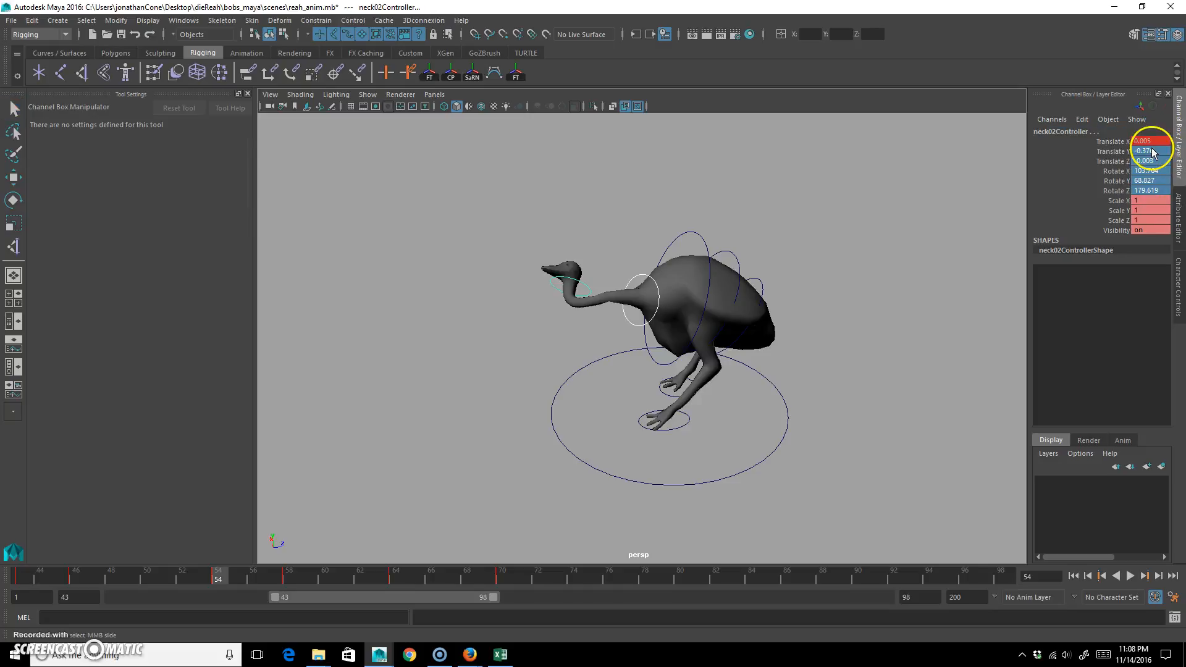
pyautogui.write('0')
pyautogui.press('Return')
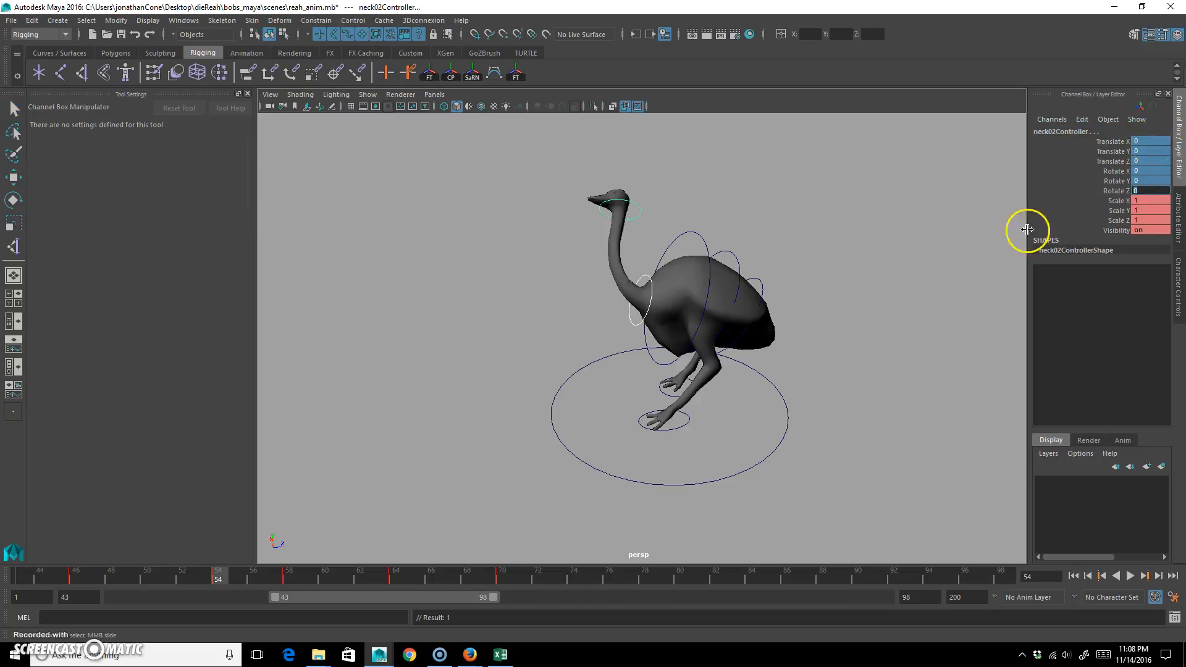
# Rotate the neck01 controller at frame 54 to about -19.032, 2.063, -27.323
pyautogui.click(467, 228)
pyautogui.click(647, 281)
pyautogui.press('e')
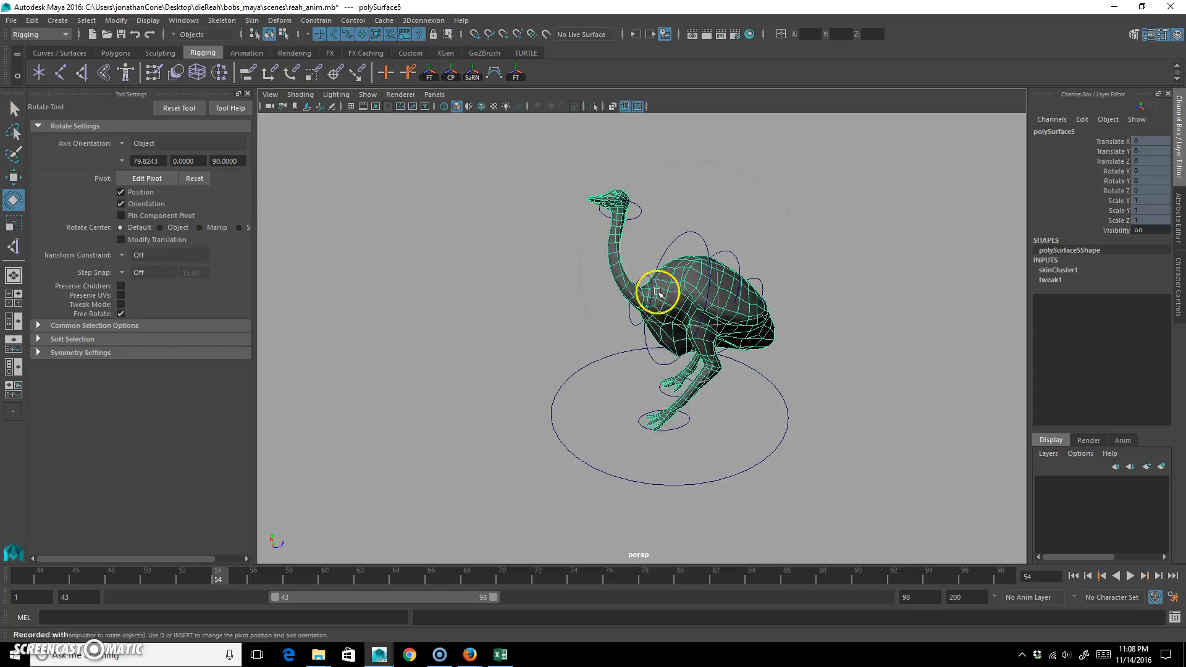
pyautogui.click(266, 311)
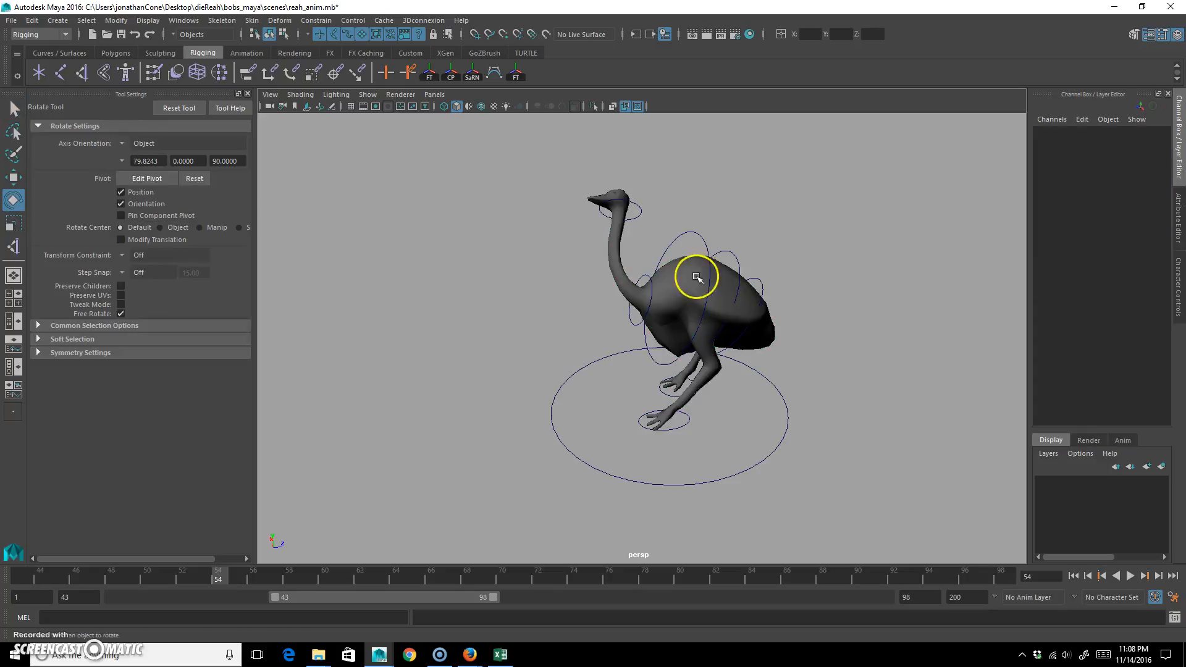
pyautogui.click(631, 278)
pyautogui.moveTo(750, 283); pyautogui.dragTo(826, 198)
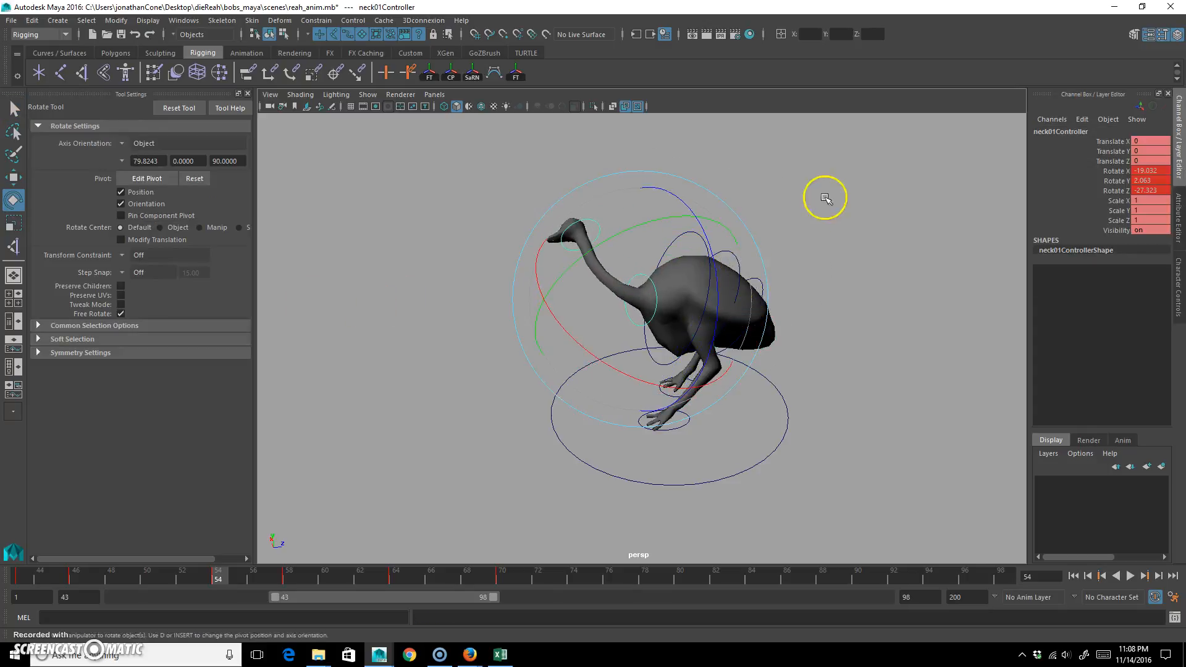
pyautogui.click(826, 198)
# Pose the neck02 controller at frame 54 with Translate about -0.333, -0.464, 0.075 and Rotate about 21.853, 14.469, 75.541
pyautogui.click(592, 218)
pyautogui.moveTo(635, 217); pyautogui.dragTo(595, 277)
pyautogui.press('w')
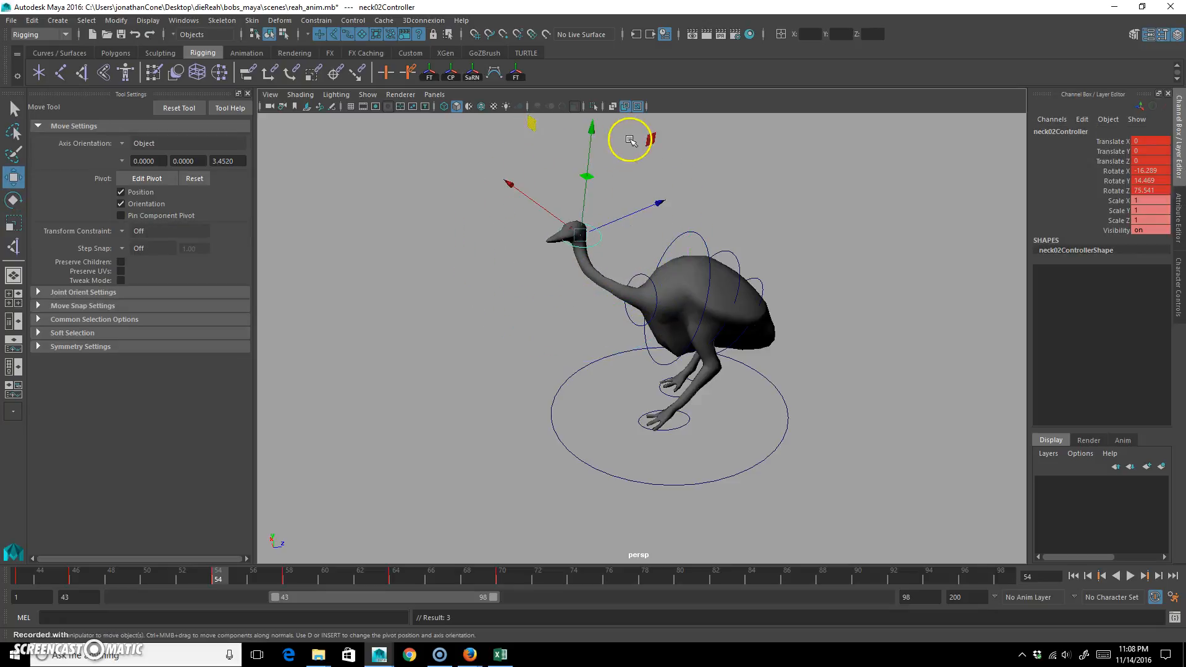
pyautogui.moveTo(652, 139)
pyautogui.mouseDown(button='middle')
pyautogui.moveTo(675, 132)
pyautogui.moveTo(670, 140)
pyautogui.mouseUp(button='middle')
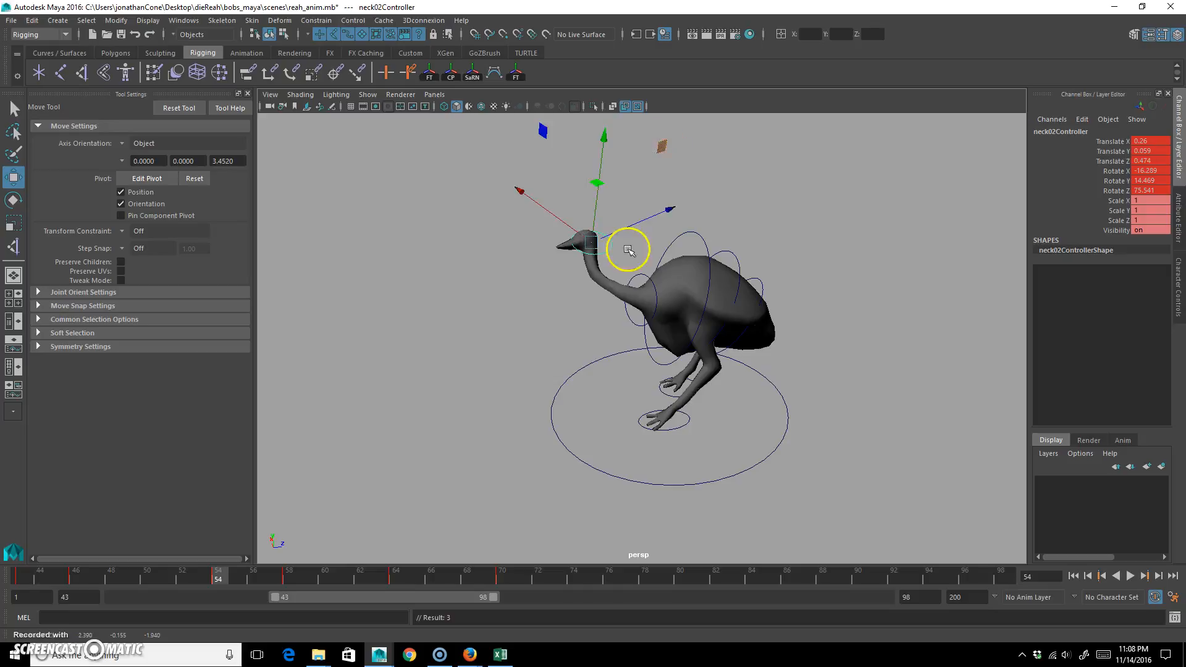
pyautogui.keyDown('alt'); pyautogui.moveTo(627, 252); pyautogui.dragTo(693, 239); pyautogui.keyUp('alt')
pyautogui.moveTo(693, 240); pyautogui.dragTo(521, 141, button='middle')
pyautogui.hotkey('shift', 'w')
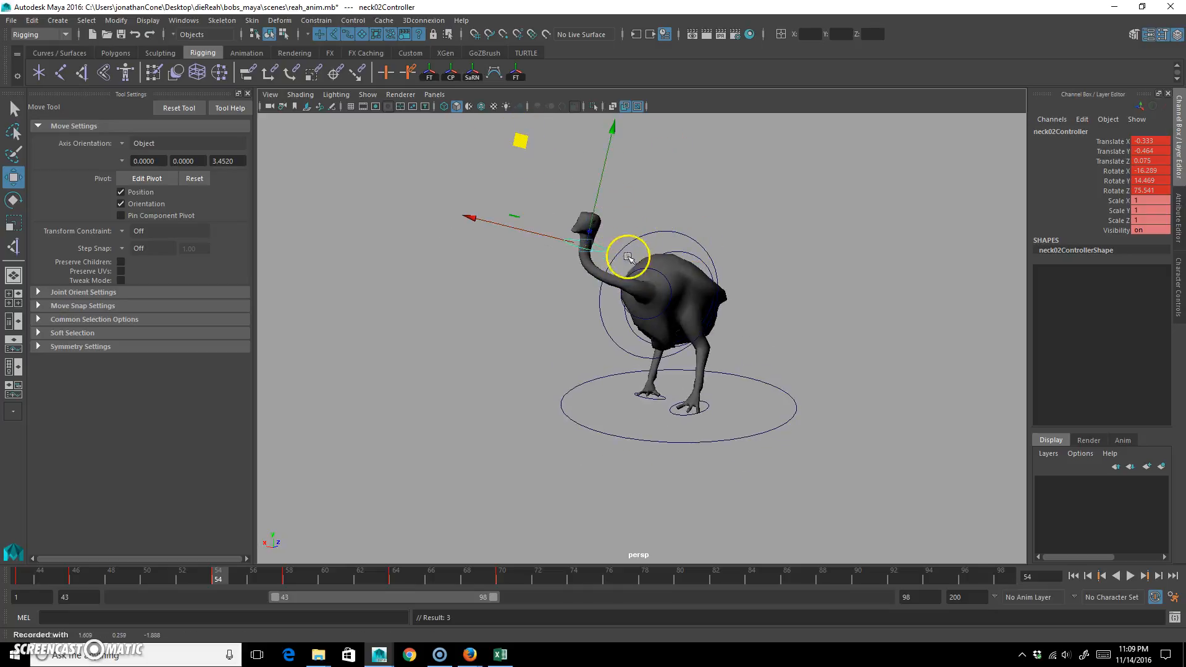
pyautogui.press('e')
pyautogui.moveTo(574, 239); pyautogui.dragTo(609, 165)
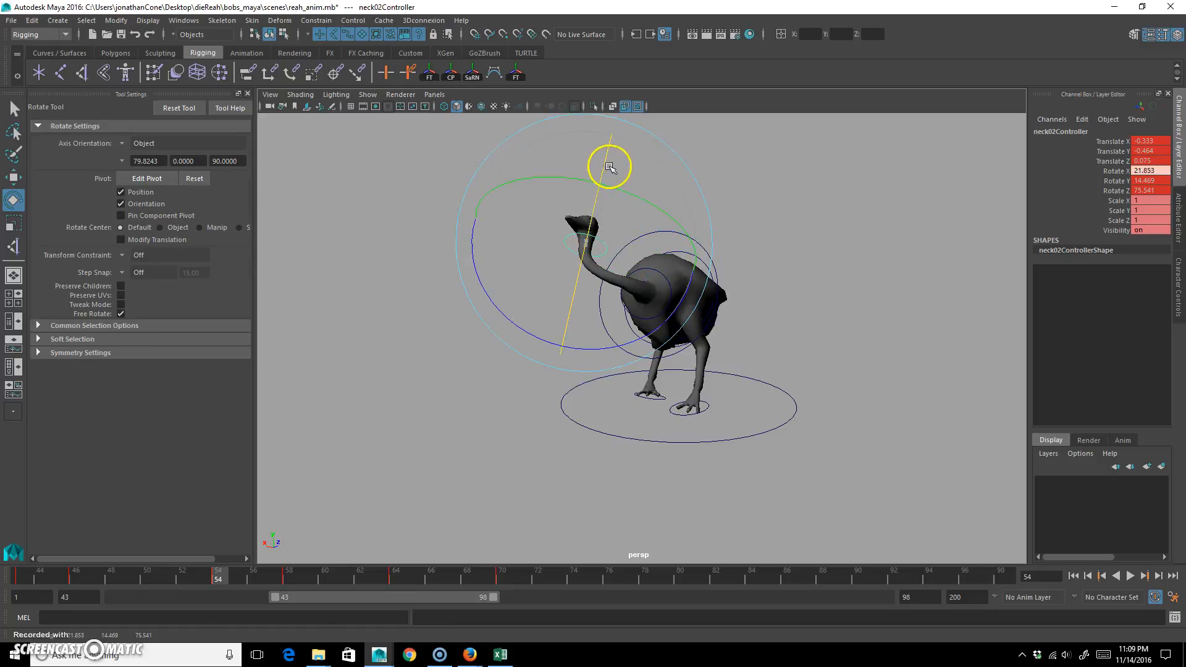
# Copy the pose of both neck controllers from frame 54 to frame 58 and select the neck01 controller
pyautogui.moveTo(209, 580)
pyautogui.mouseDown()
pyautogui.moveTo(112, 569)
pyautogui.moveTo(245, 560)
pyautogui.moveTo(221, 571)
pyautogui.mouseUp()
pyautogui.press('q')
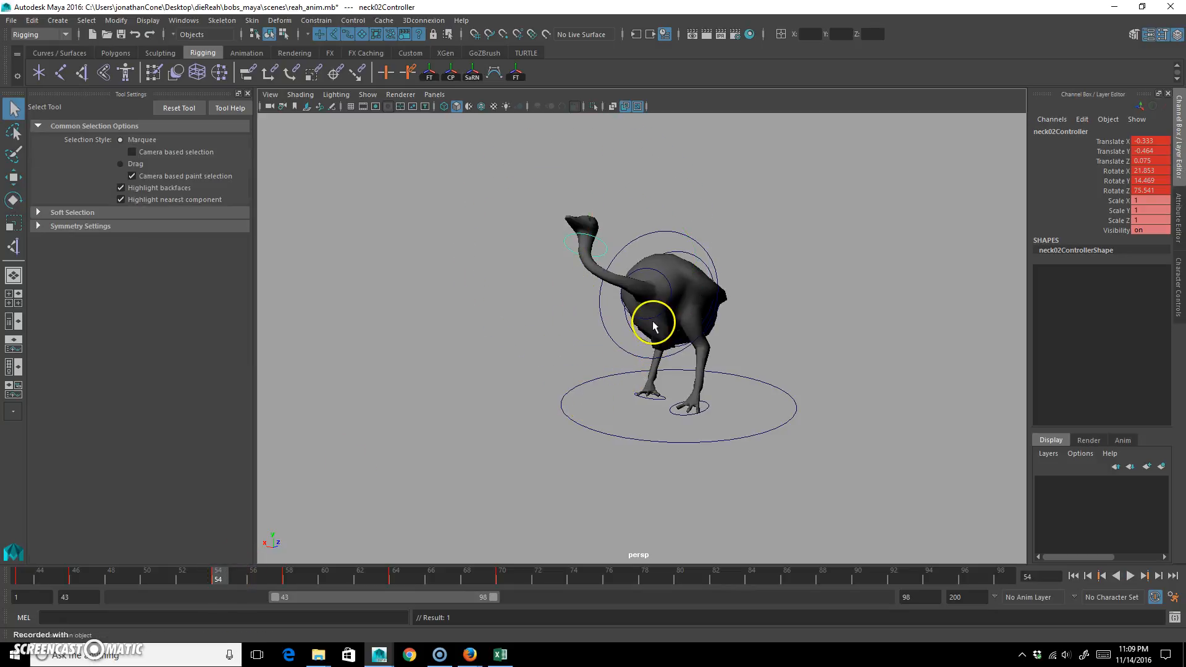
pyautogui.click(655, 316)
pyautogui.hotkey('alt', 'v')
pyautogui.click(289, 575)
pyautogui.click(609, 327)
pyautogui.click(658, 315)
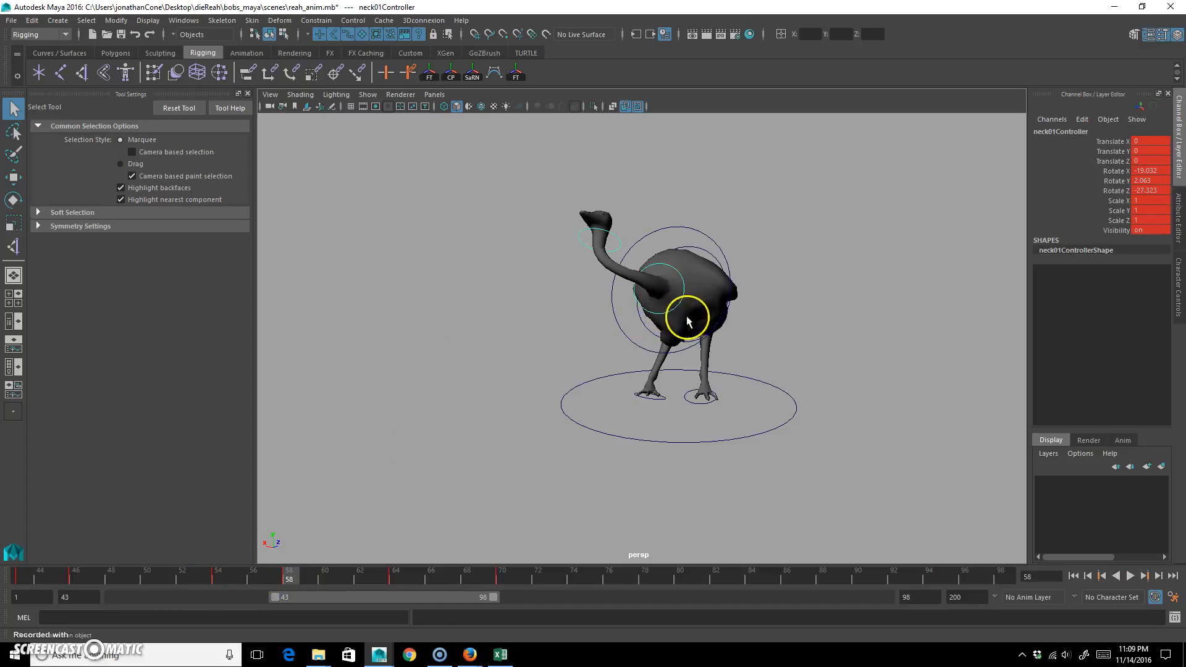
# Rotate the neck01 controller at frame 58 to about -3.493, 5.342, -58.364 and deselect it
pyautogui.press('e')
pyautogui.moveTo(702, 313); pyautogui.dragTo(735, 238)
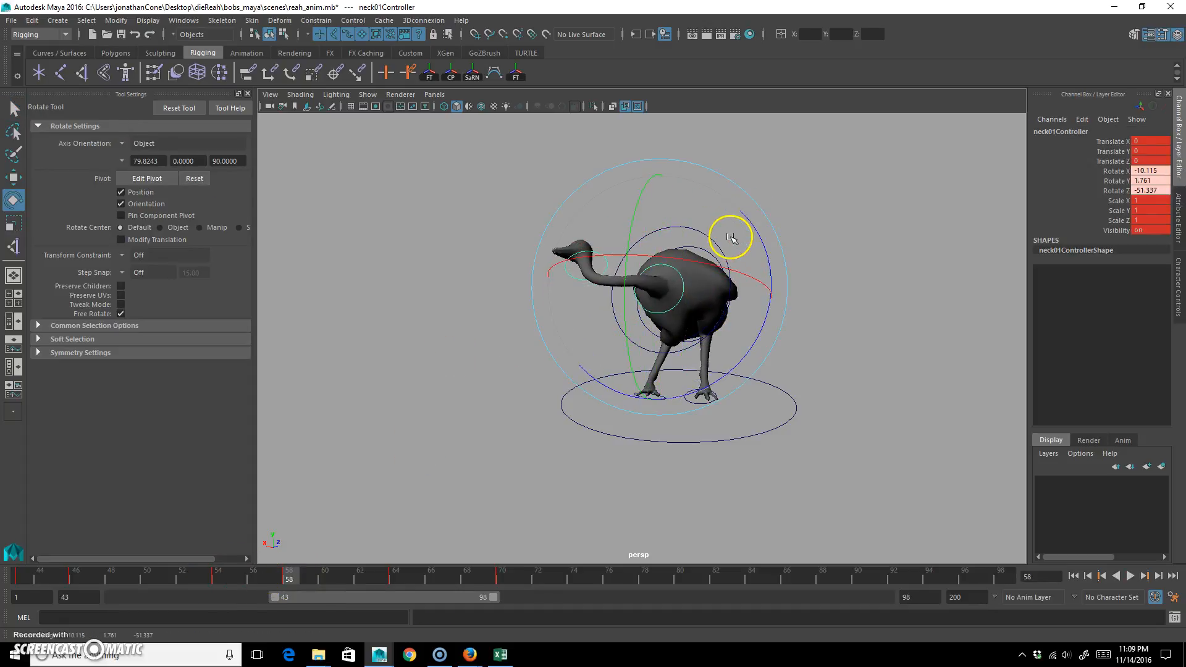
pyautogui.click(739, 218)
pyautogui.click(678, 303)
pyautogui.moveTo(686, 290); pyautogui.dragTo(702, 217)
pyautogui.click(608, 270)
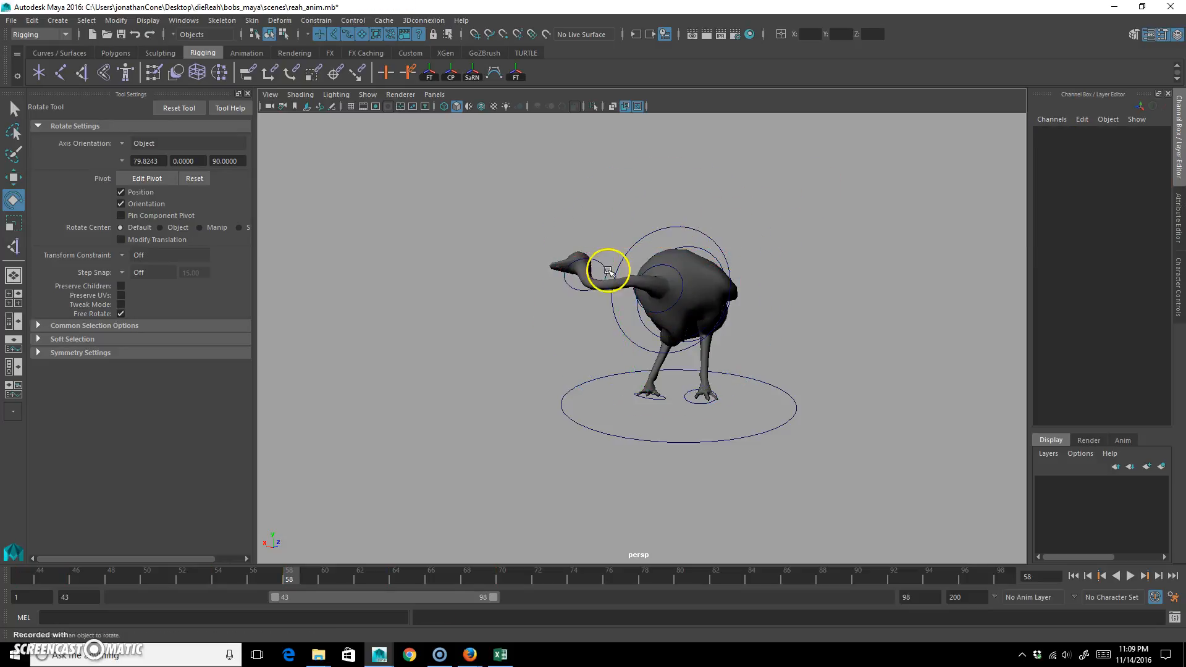
# Pose the neck02 controller at frame 58 with Translate about 1.062, -0.334, 1.144 and Rotate about 86.03, 52.693, 61.762
pyautogui.click(573, 290)
pyautogui.press('w')
pyautogui.moveTo(532, 349)
pyautogui.mouseDown()
pyautogui.moveTo(536, 390)
pyautogui.moveTo(635, 359)
pyautogui.moveTo(569, 325)
pyautogui.moveTo(593, 349)
pyautogui.moveTo(528, 356)
pyautogui.mouseUp()
pyautogui.moveTo(493, 259)
pyautogui.mouseDown(button='middle')
pyautogui.moveTo(493, 280)
pyautogui.moveTo(503, 279)
pyautogui.mouseUp(button='middle')
pyautogui.press('e')
pyautogui.moveTo(631, 333); pyautogui.dragTo(621, 375)
pyautogui.moveTo(289, 578)
pyautogui.mouseDown()
pyautogui.moveTo(233, 583)
pyautogui.moveTo(484, 594)
pyautogui.moveTo(312, 600)
pyautogui.moveTo(398, 584)
pyautogui.moveTo(300, 580)
pyautogui.mouseUp()
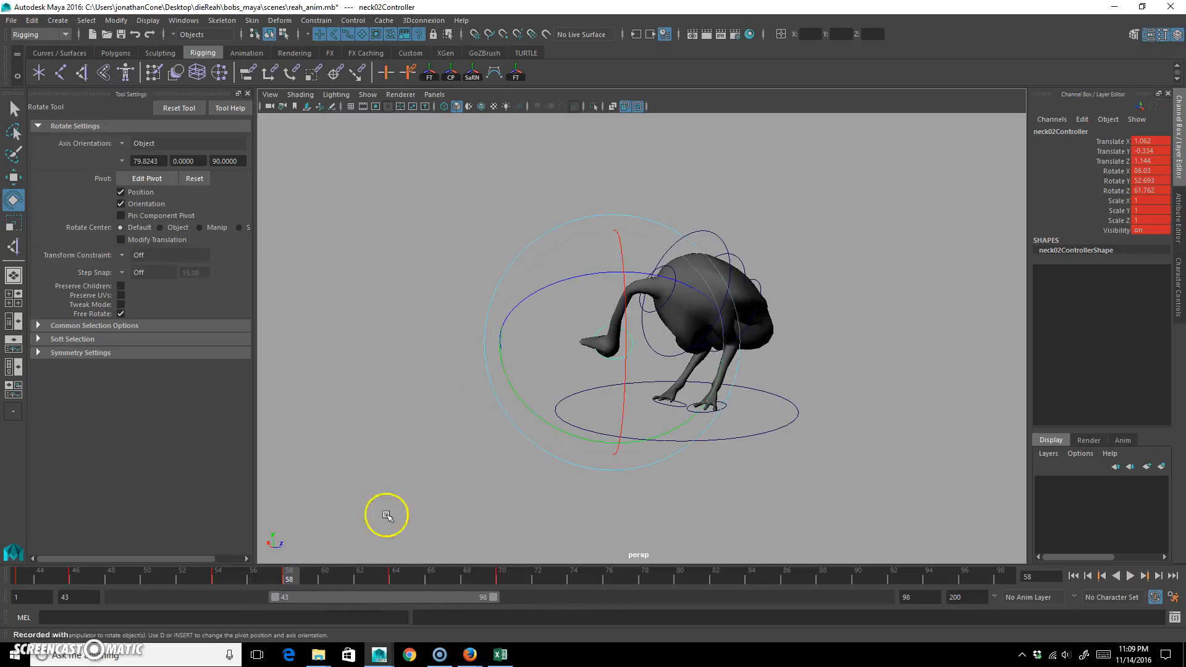
# Select both neck controllers and play the animation to review the neck motion after frame 58
pyautogui.press('q')
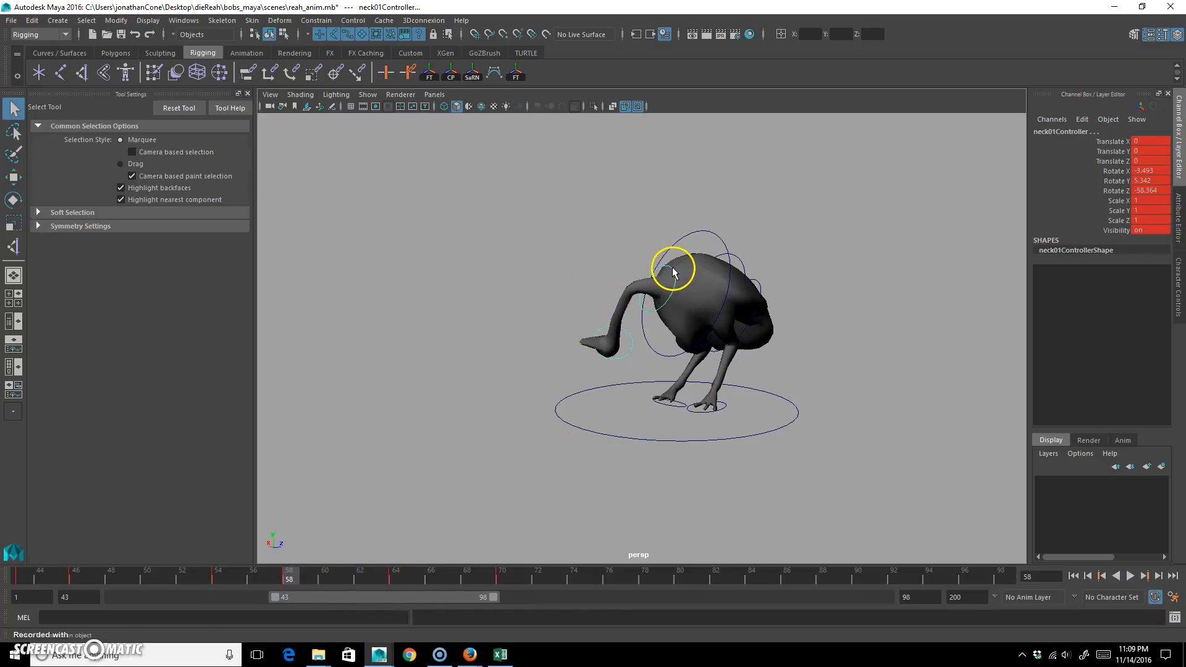
pyautogui.moveTo(294, 578)
pyautogui.mouseDown()
pyautogui.moveTo(398, 581)
pyautogui.moveTo(280, 579)
pyautogui.moveTo(592, 581)
pyautogui.mouseUp()
pyautogui.press('s')
pyautogui.hotkey('alt', 'v')
pyautogui.click(1130, 576)
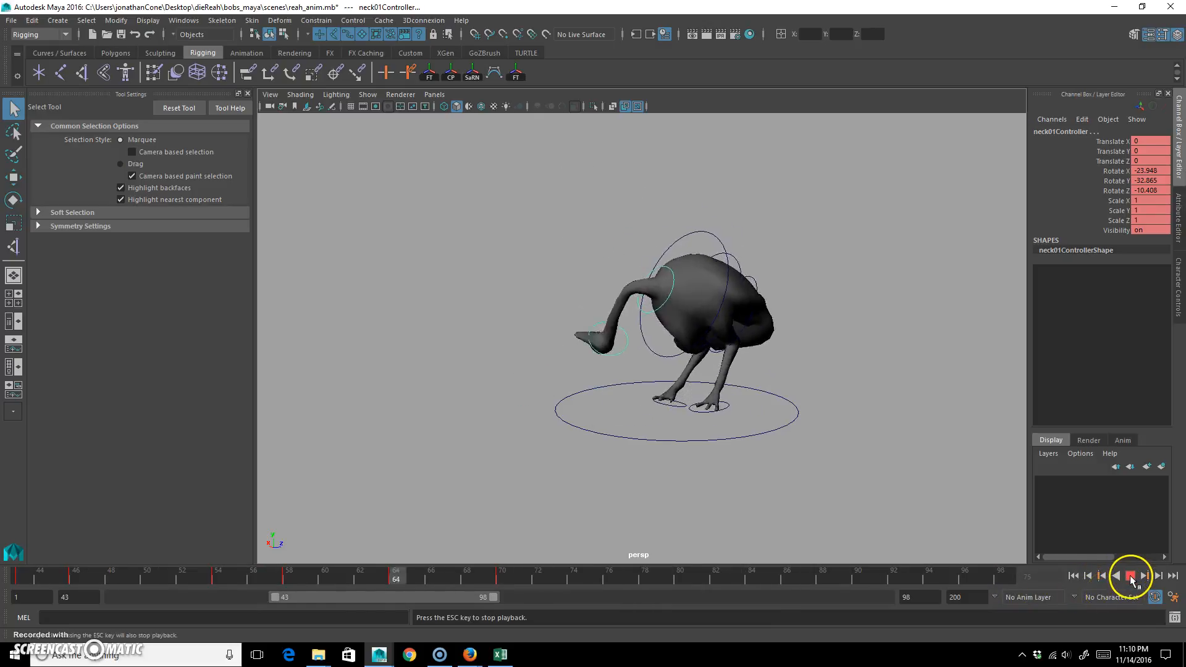
pyautogui.click(1130, 576)
# Move the neck02 controller's key from frame 58 to frame 60 and return to frame 58
pyautogui.moveTo(454, 579); pyautogui.dragTo(288, 579)
pyautogui.keyDown('alt'); pyautogui.moveTo(554, 408); pyautogui.dragTo(639, 363); pyautogui.keyUp('alt')
pyautogui.click(600, 364)
pyautogui.press('w')
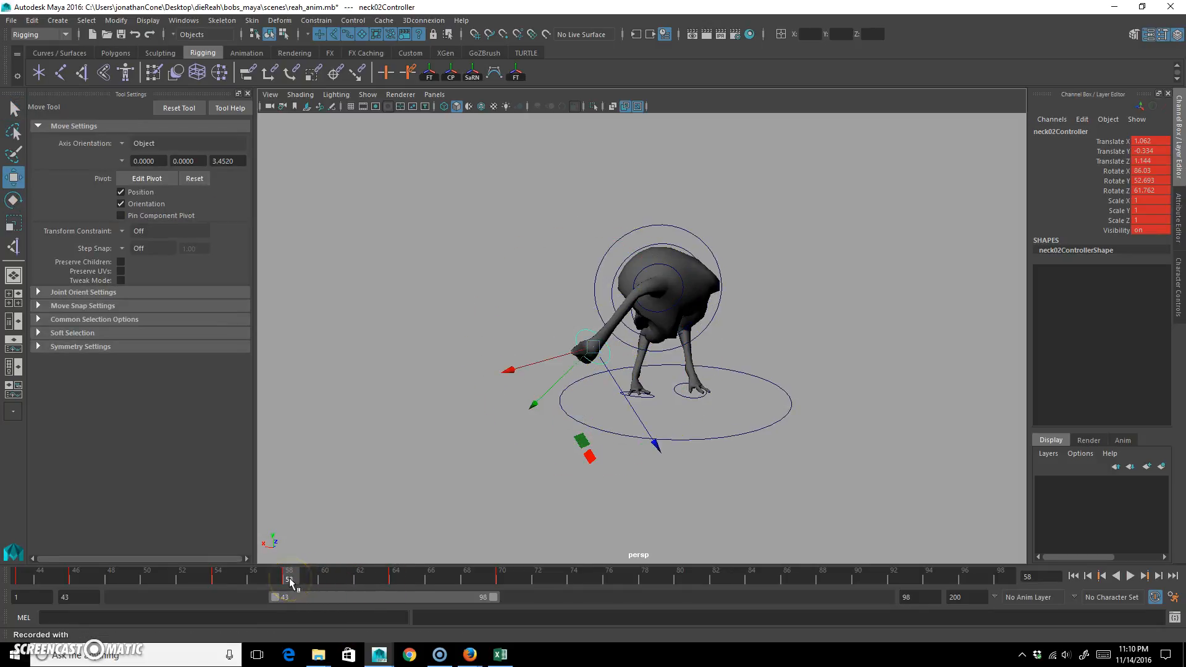
pyautogui.moveTo(292, 583); pyautogui.dragTo(323, 581)
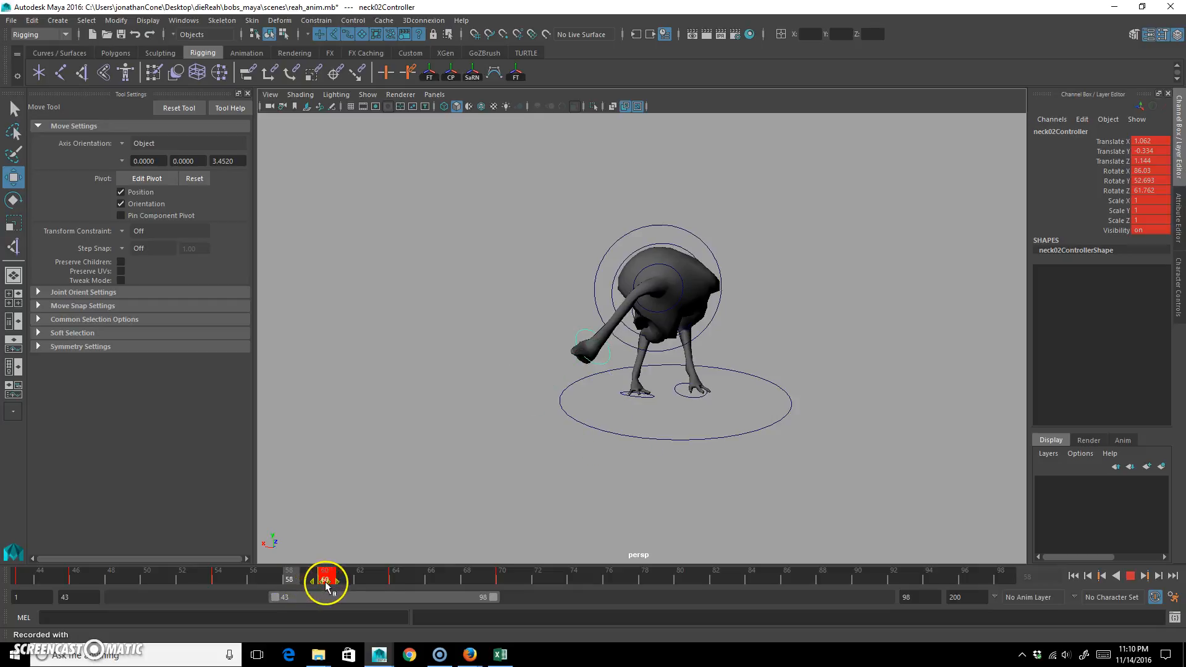
pyautogui.click(295, 579)
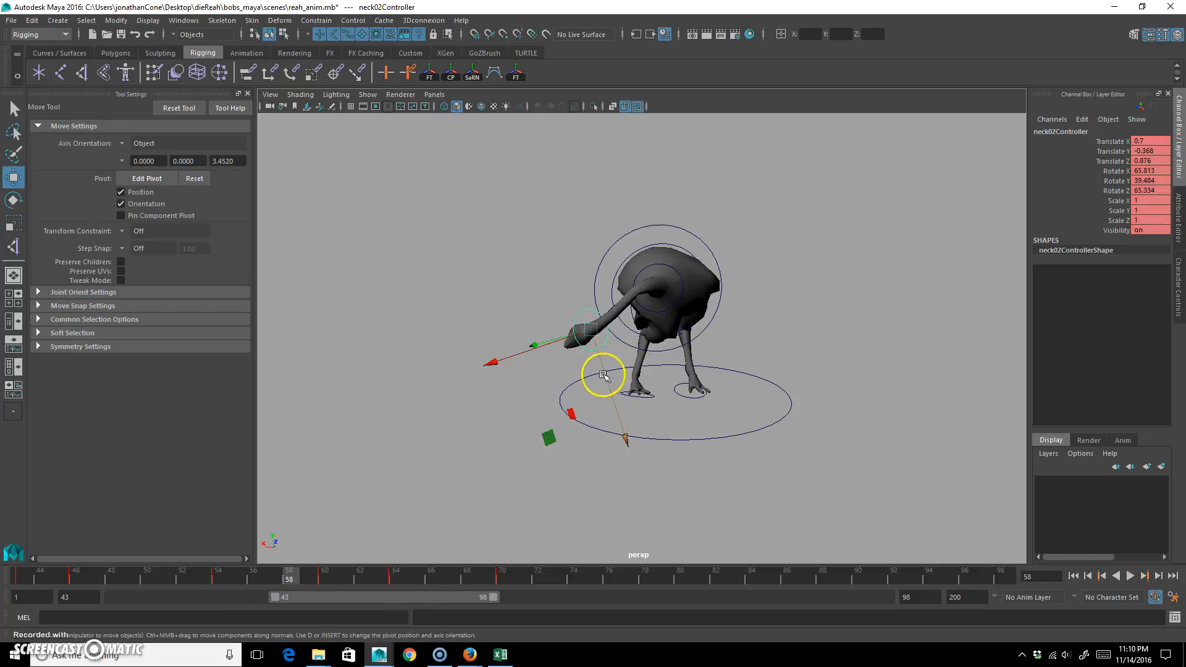
# Pose and key the neck02 controller at frame 58 with Translate about 1.218, -0.007, 1.407 and Rotate about 109.129, 17.401, 79.862
pyautogui.moveTo(550, 437); pyautogui.dragTo(603, 406, button='middle')
pyautogui.hotkey('shift', 'w')
pyautogui.press('e')
pyautogui.moveTo(675, 379); pyautogui.dragTo(609, 316, button='middle')
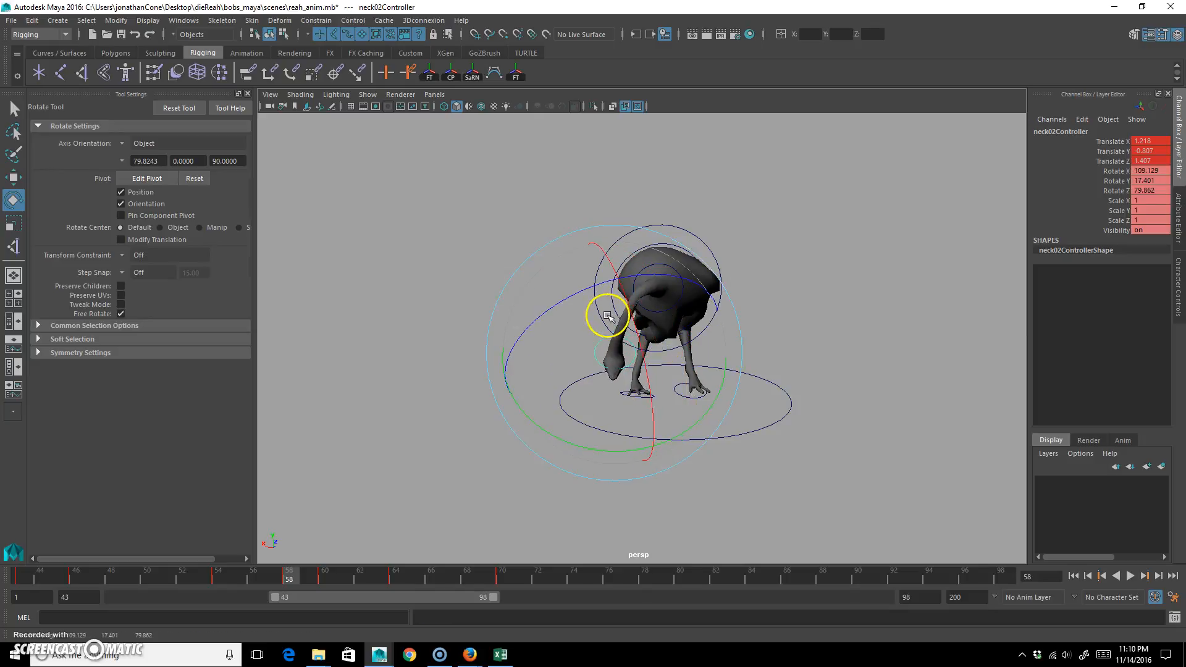
pyautogui.hotkey('shift', 'e')
# Scrub through the fall and play the animation from frame 43 to review the new neck poses
pyautogui.hotkey('alt', 'v')
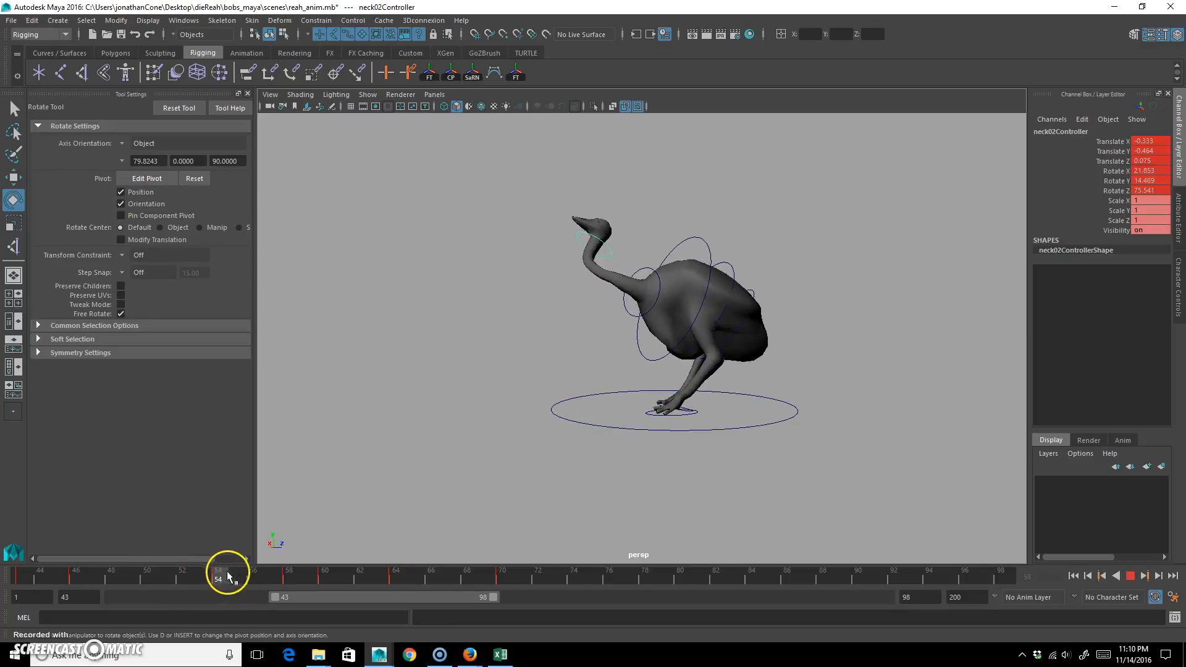
pyautogui.moveTo(289, 578)
pyautogui.mouseDown()
pyautogui.moveTo(403, 580)
pyautogui.moveTo(207, 567)
pyautogui.moveTo(529, 583)
pyautogui.mouseUp()
pyautogui.hotkey('alt', 'shift', 'v')
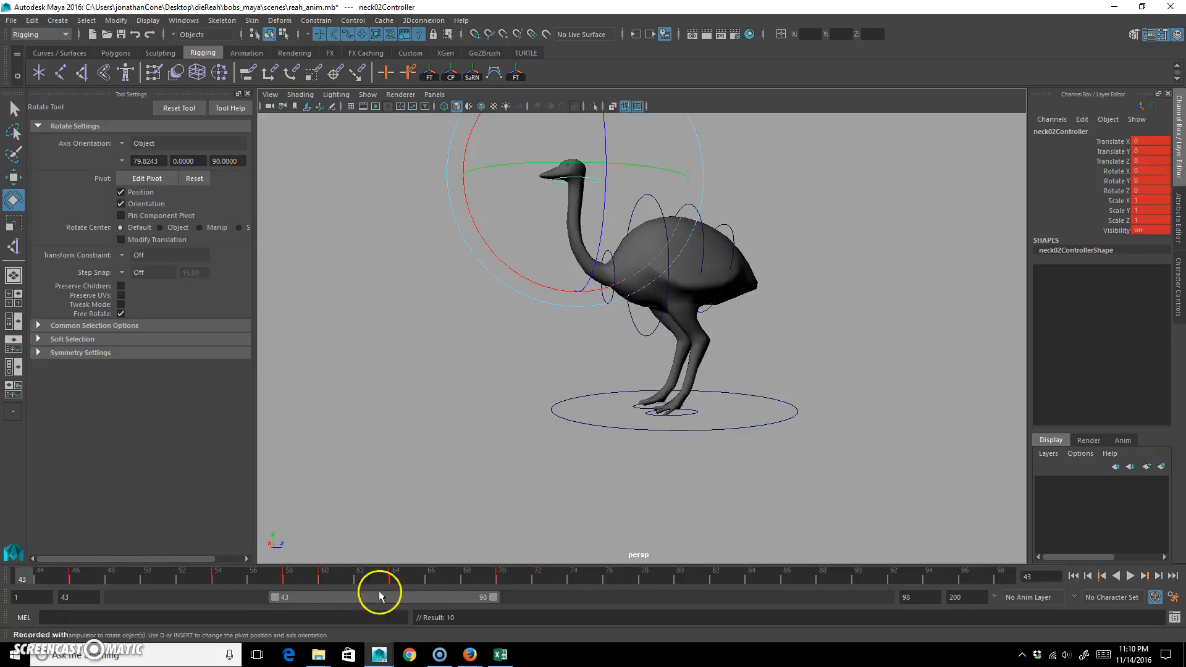
pyautogui.click(1130, 576)
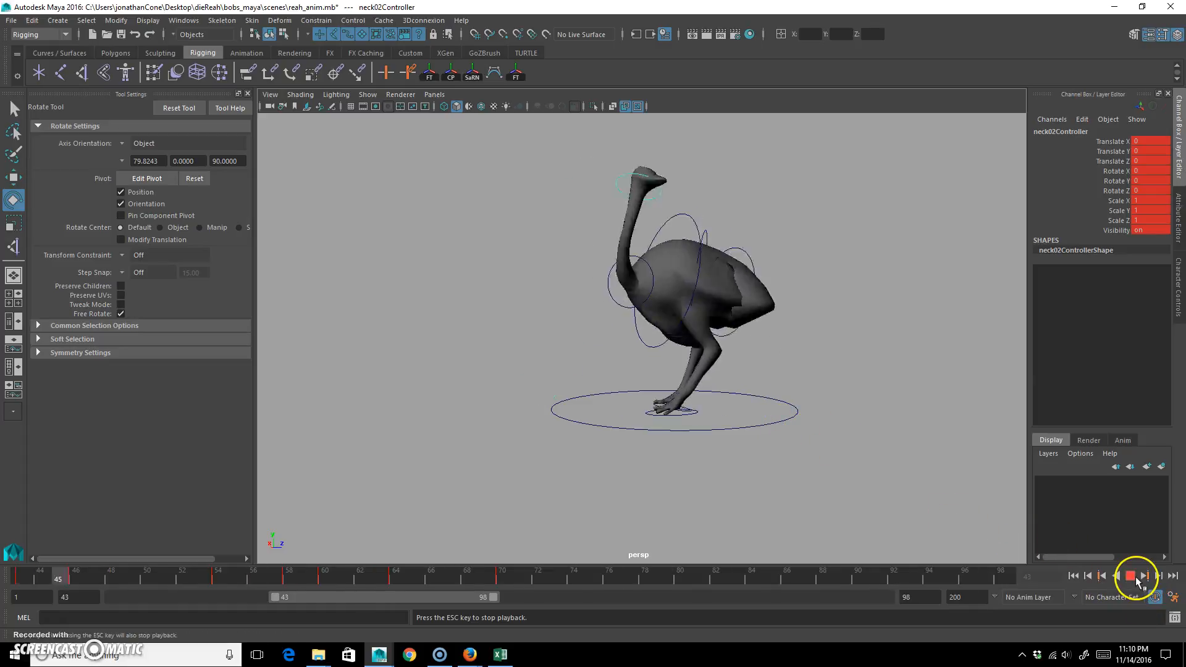
pyautogui.click(1131, 577)
# Select all of the rhea's controllers at frame 43 and shift their frame 46 key to frame 45
pyautogui.hotkey('alt', 'v')
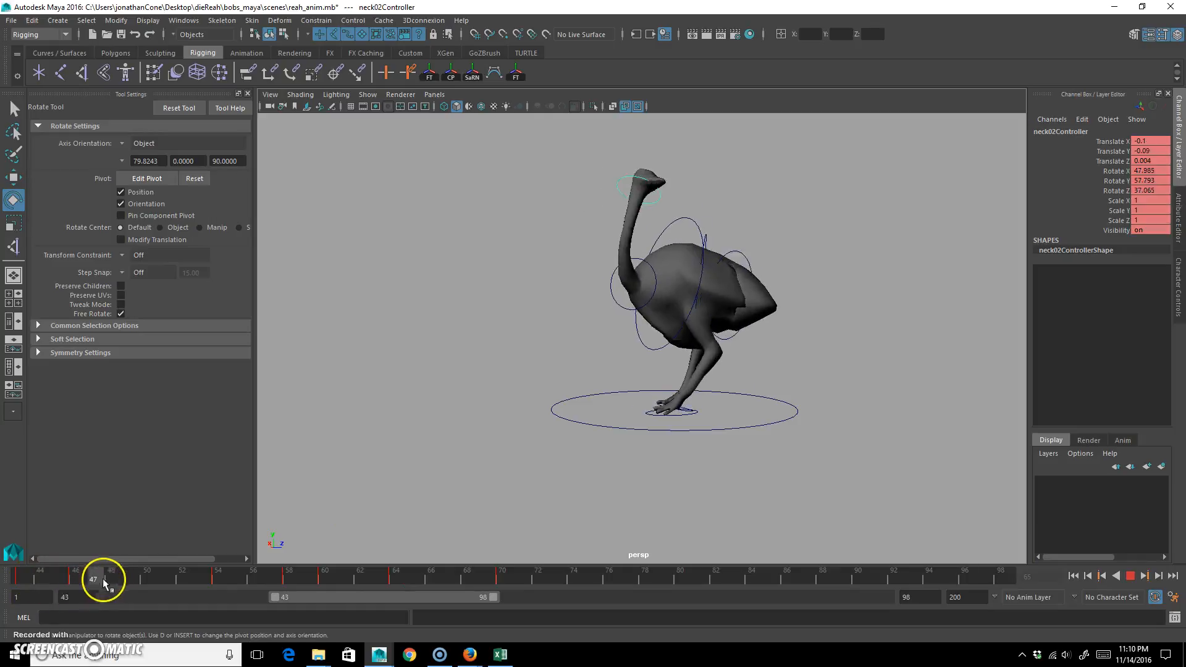
pyautogui.moveTo(98, 577); pyautogui.dragTo(11, 591)
pyautogui.moveTo(961, 113); pyautogui.dragTo(533, 243)
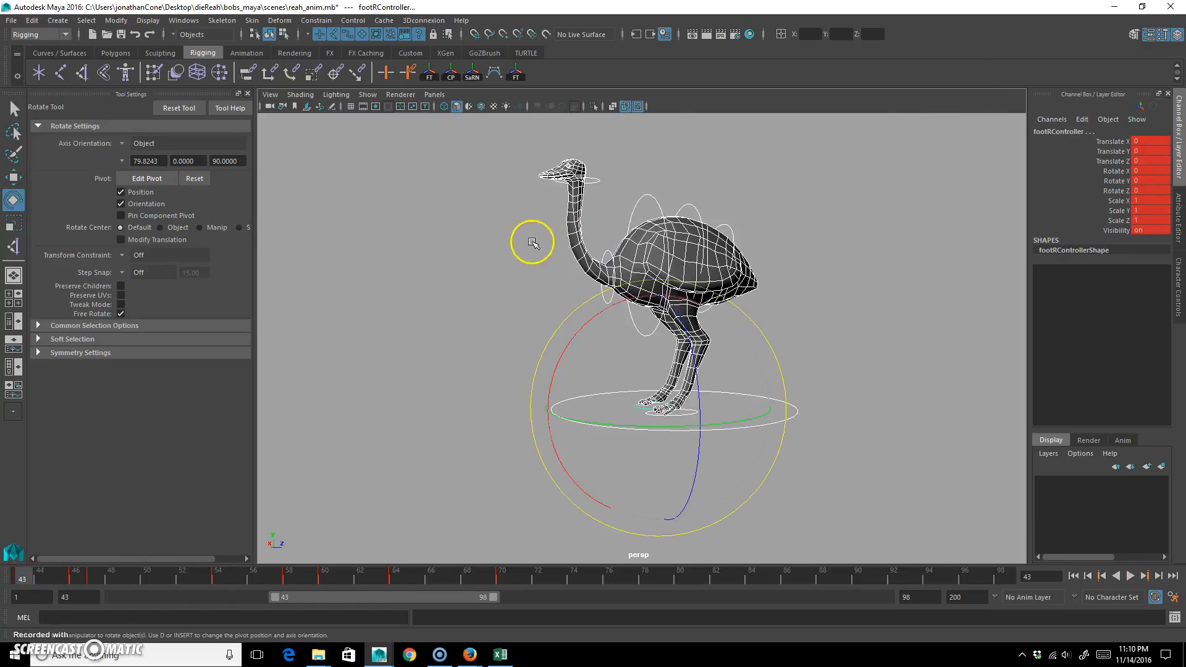
pyautogui.moveTo(605, 221); pyautogui.dragTo(605, 221)
pyautogui.moveTo(54, 580)
pyautogui.mouseDown()
pyautogui.moveTo(87, 581)
pyautogui.moveTo(62, 581)
pyautogui.mouseUp()
# Play the animation from frame 43 to check the timing of the opening move
pyautogui.moveTo(150, 575); pyautogui.dragTo(9, 576)
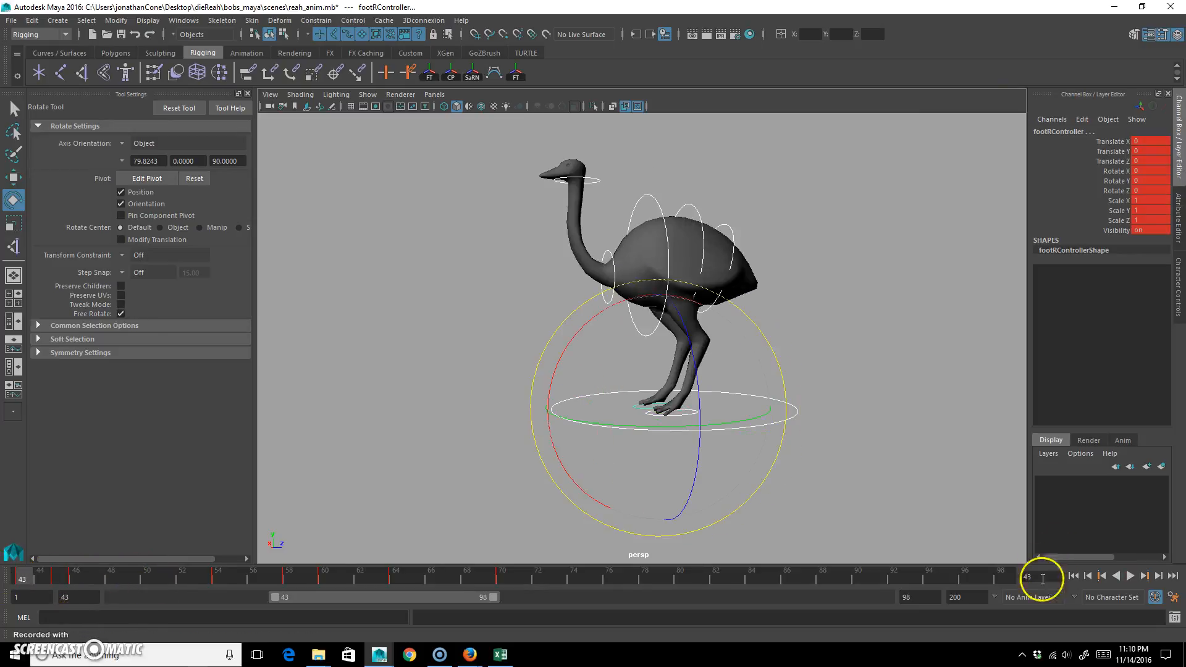
pyautogui.click(1130, 577)
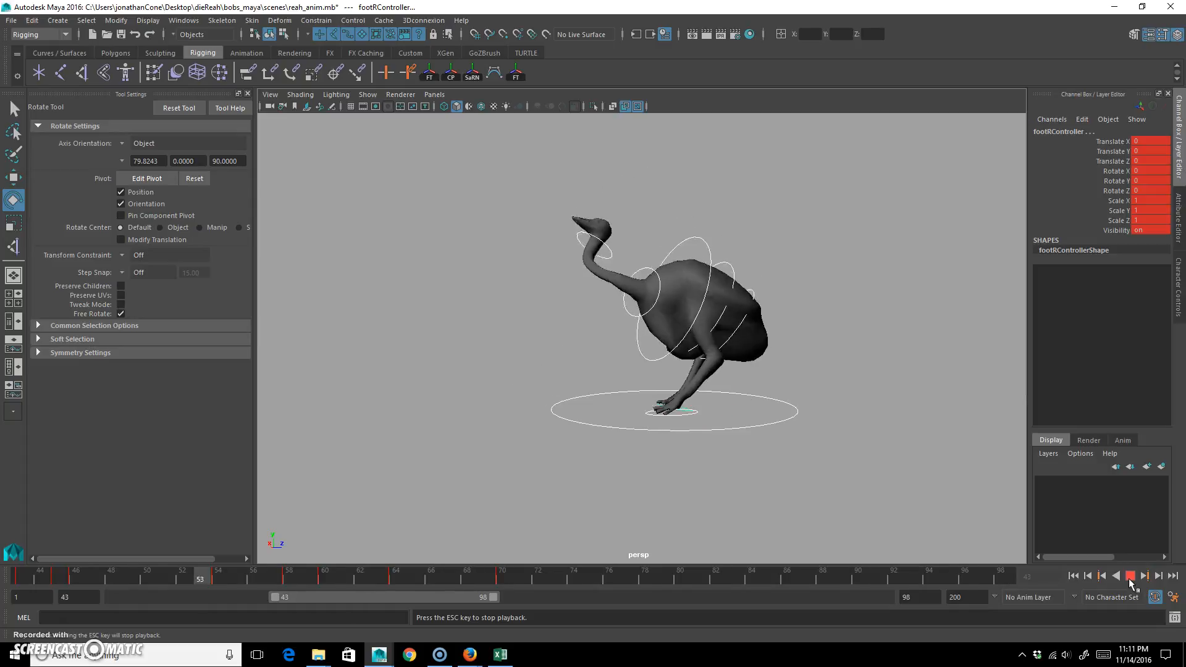
pyautogui.click(1131, 578)
# At frame 67, move the neck02 controller to Translate about -0.429, -0.415, 0.544, rotate it, and compare with frame 70
pyautogui.moveTo(544, 574); pyautogui.dragTo(458, 576)
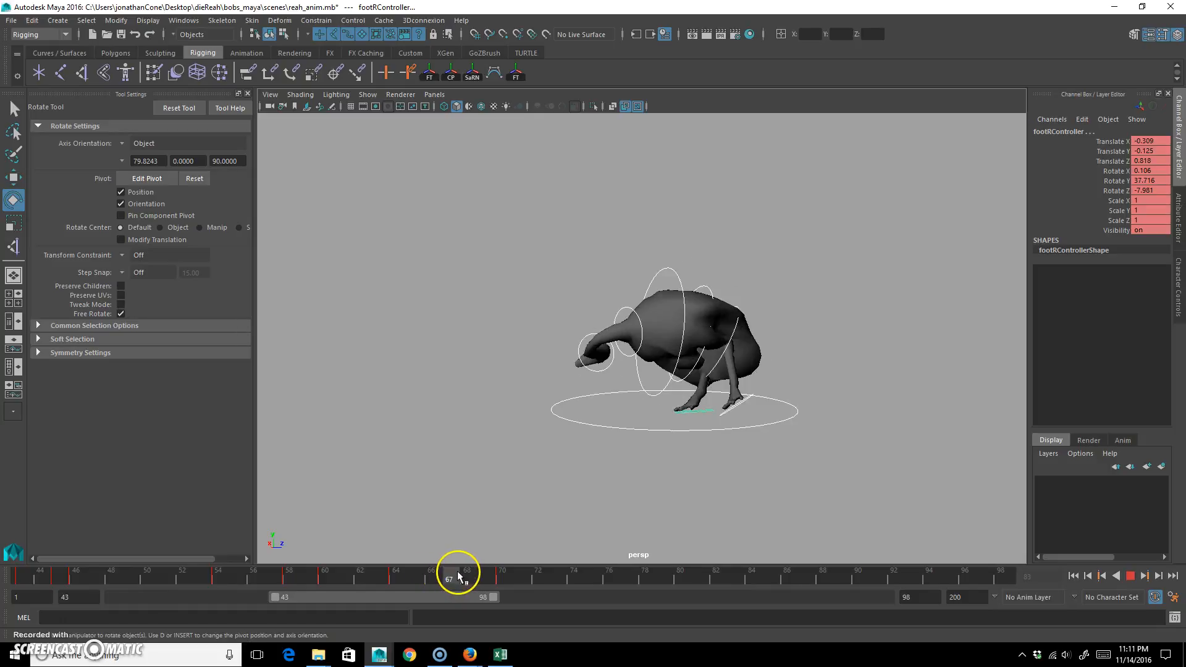
pyautogui.click(550, 308)
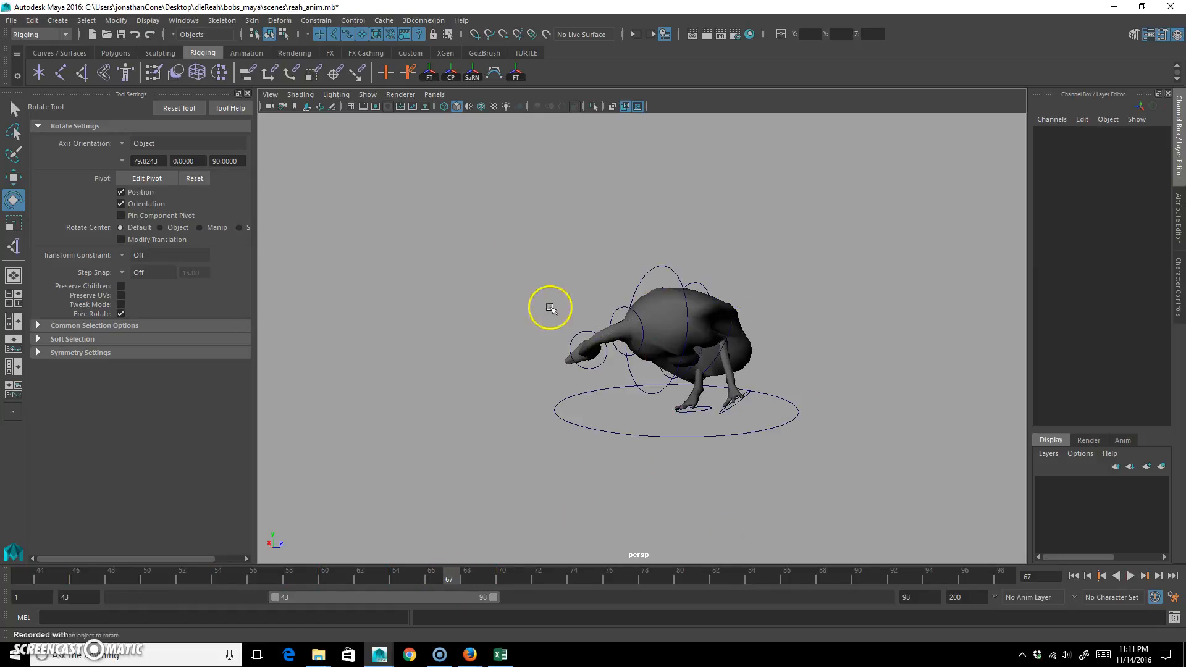
pyautogui.click(585, 334)
pyautogui.keyDown('alt'); pyautogui.moveTo(650, 326); pyautogui.dragTo(580, 404); pyautogui.keyUp('alt')
pyautogui.press('w')
pyautogui.moveTo(585, 363); pyautogui.dragTo(587, 365)
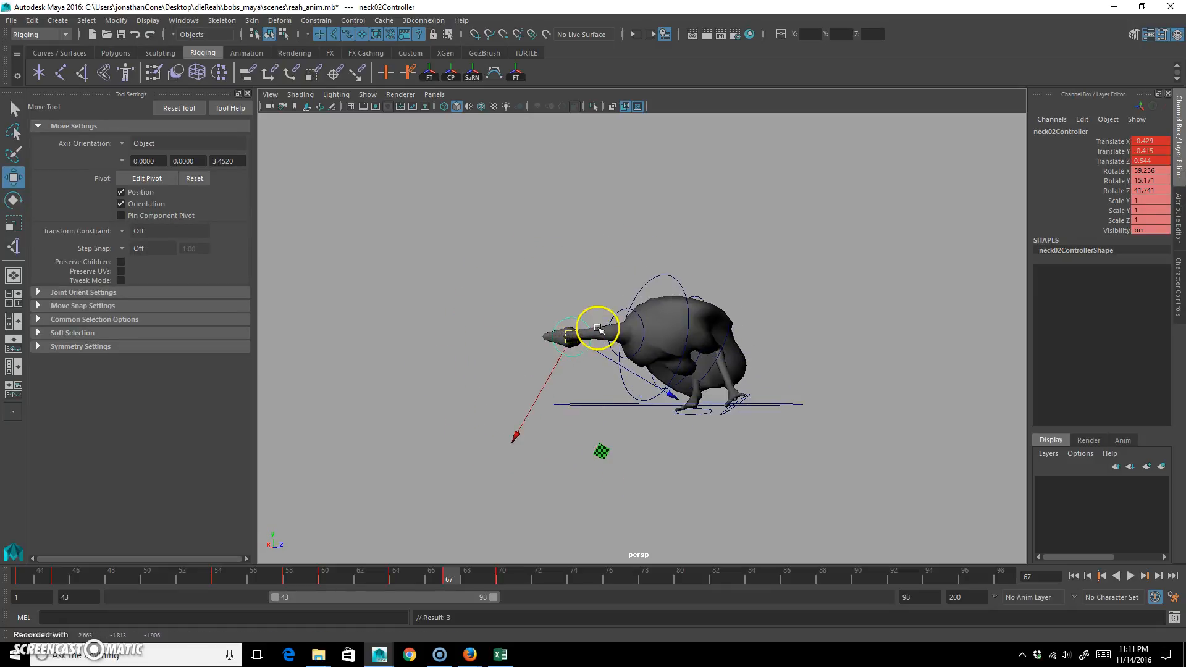
pyautogui.press('e')
pyautogui.moveTo(622, 296); pyautogui.dragTo(683, 352)
pyautogui.click(416, 604)
pyautogui.click(499, 577)
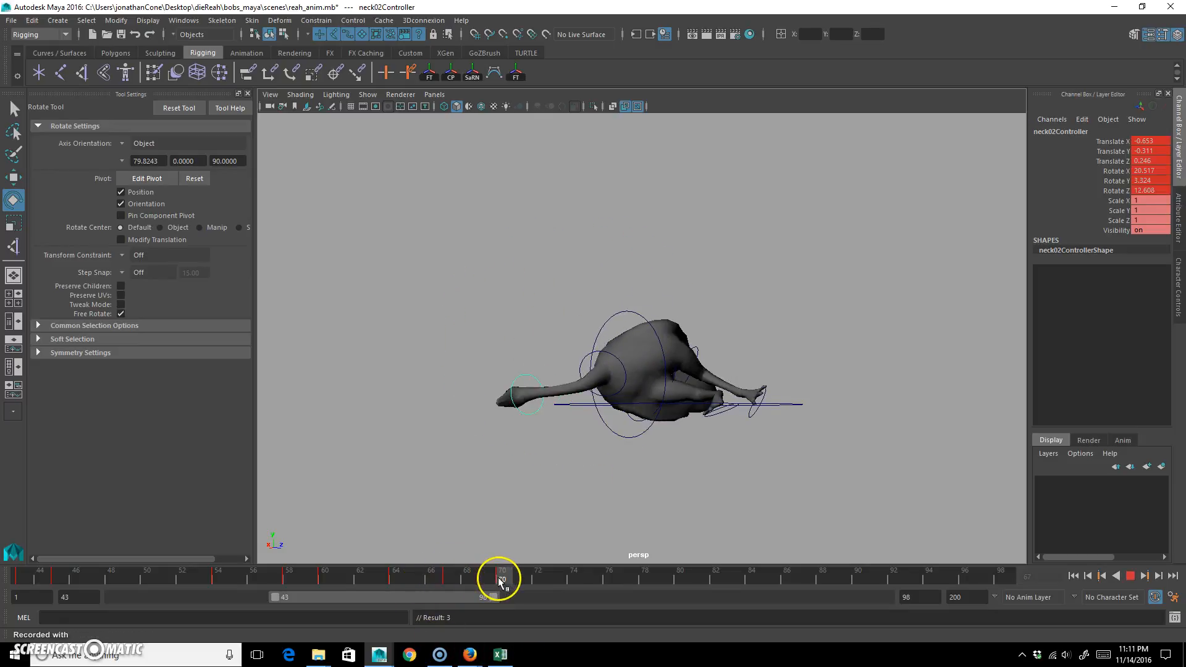
# Move the resting neck02 key to frame 72 and repose the controller at frame 70, Translate about -0.843, -0.457, 0.301 with a new rotation
pyautogui.keyDown('shift'); pyautogui.click(506, 583); pyautogui.keyUp('shift')
pyautogui.moveTo(535, 580); pyautogui.dragTo(548, 577)
pyautogui.click(499, 581)
pyautogui.press('w')
pyautogui.moveTo(532, 370); pyautogui.dragTo(587, 462)
pyautogui.press('e')
# Key the frame 70 neck pose at frame 73, shift that key to frame 74, and copy the frame 72 pose to frame 76
pyautogui.moveTo(503, 569)
pyautogui.mouseDown()
pyautogui.moveTo(429, 569)
pyautogui.moveTo(547, 574)
pyautogui.moveTo(525, 577)
pyautogui.mouseUp()
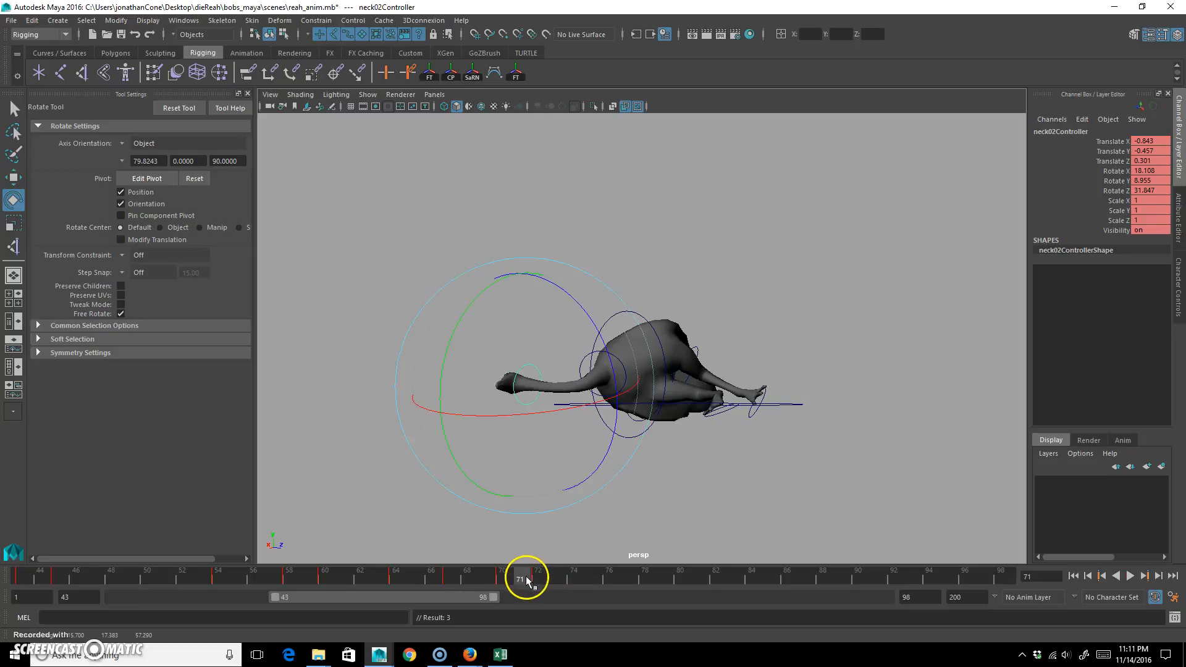
pyautogui.click(539, 575)
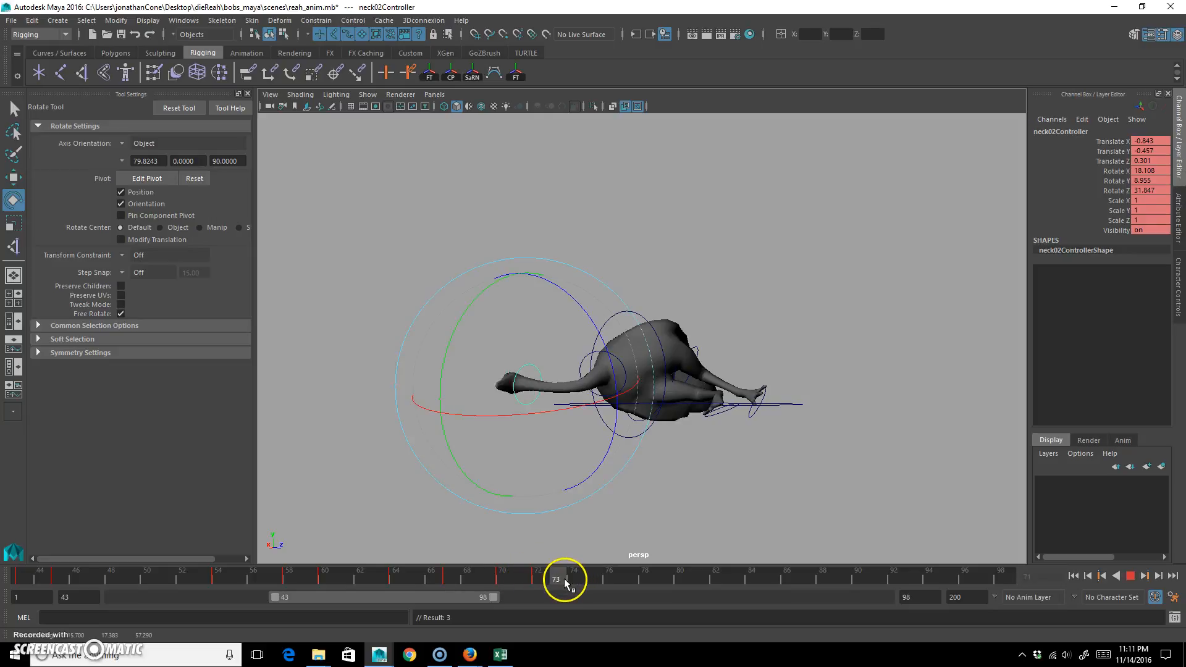
pyautogui.press('s')
pyautogui.keyDown('shift'); pyautogui.click(557, 580); pyautogui.keyUp('shift')
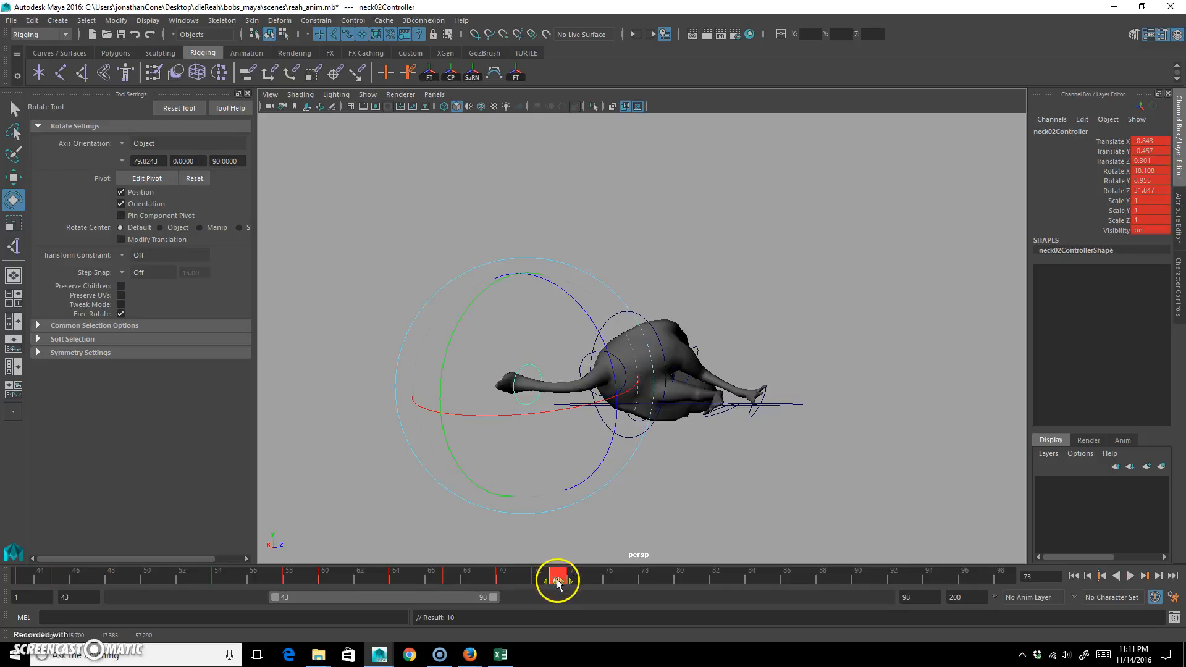
pyautogui.click(574, 580)
pyautogui.click(538, 579)
pyautogui.moveTo(538, 580); pyautogui.dragTo(615, 582)
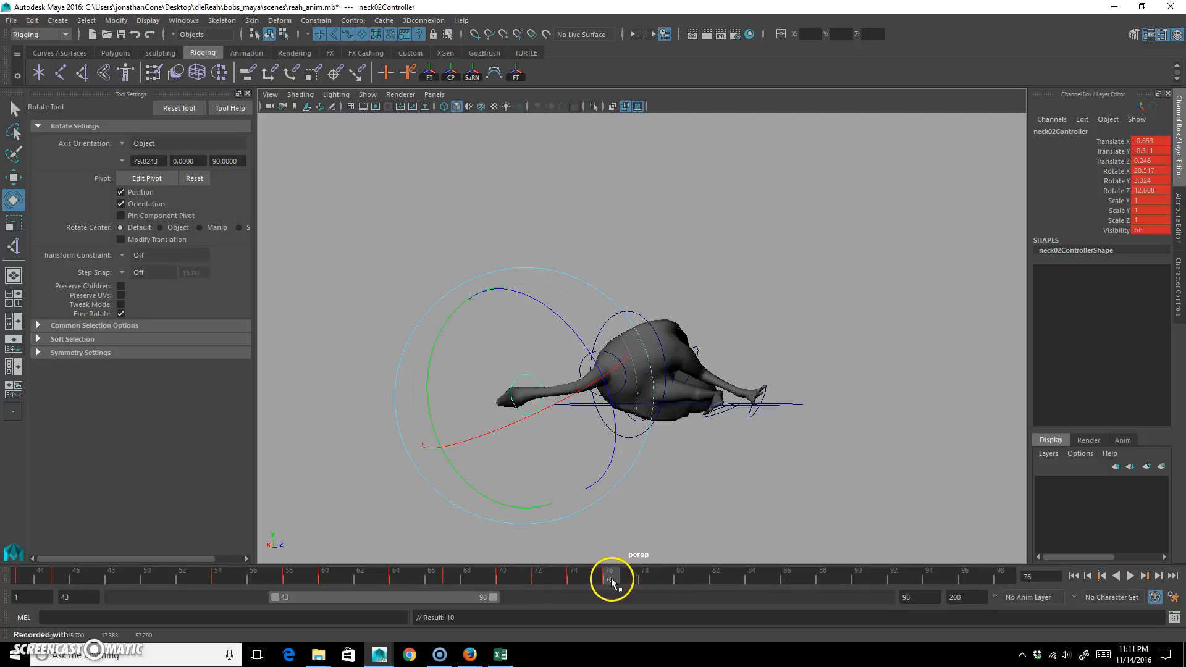
# Play the animation and scrub around frame 72 to check the neck bounce after the fall
pyautogui.click(1087, 576)
pyautogui.click(1131, 576)
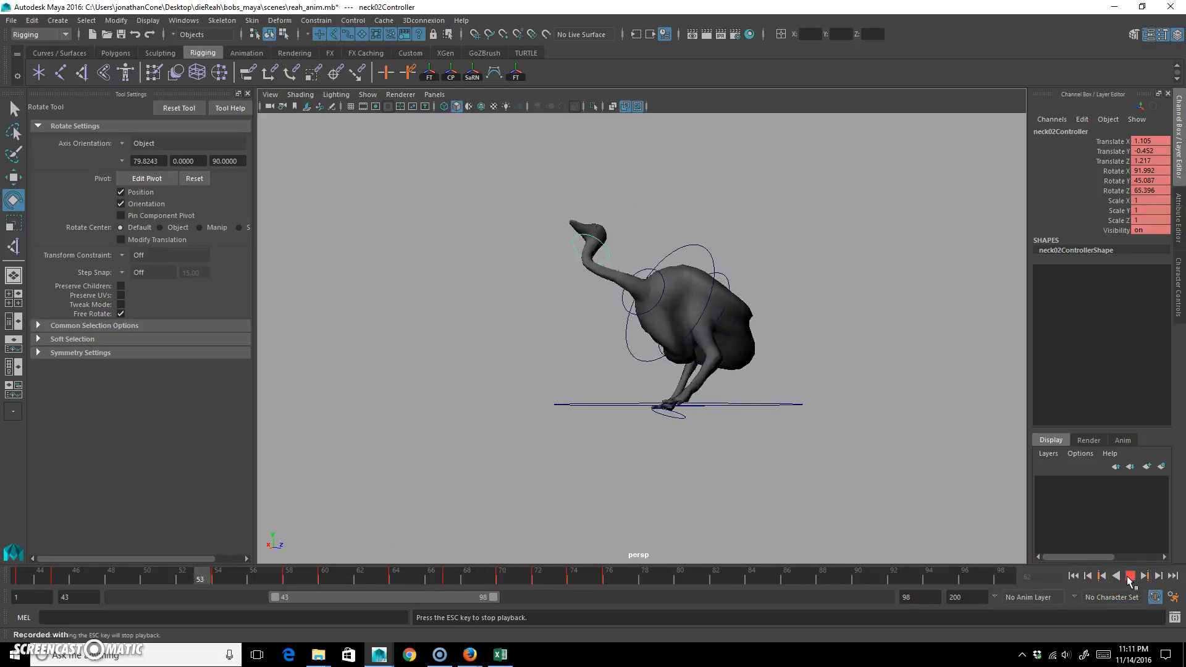
pyautogui.click(694, 584)
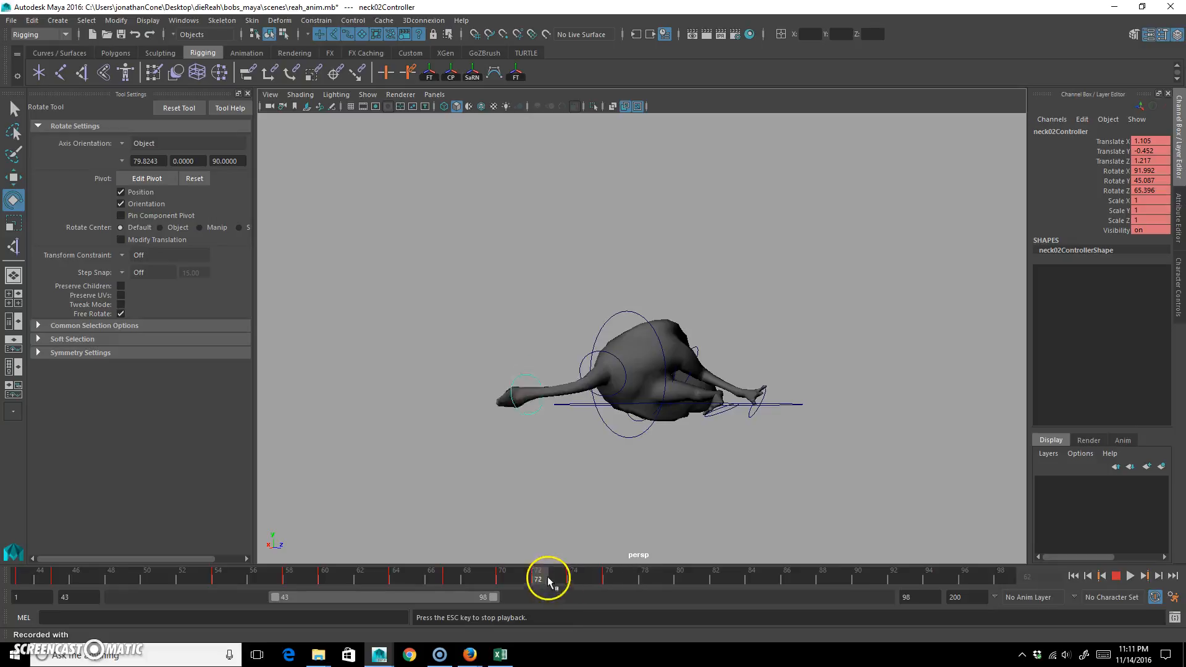
pyautogui.click(1115, 576)
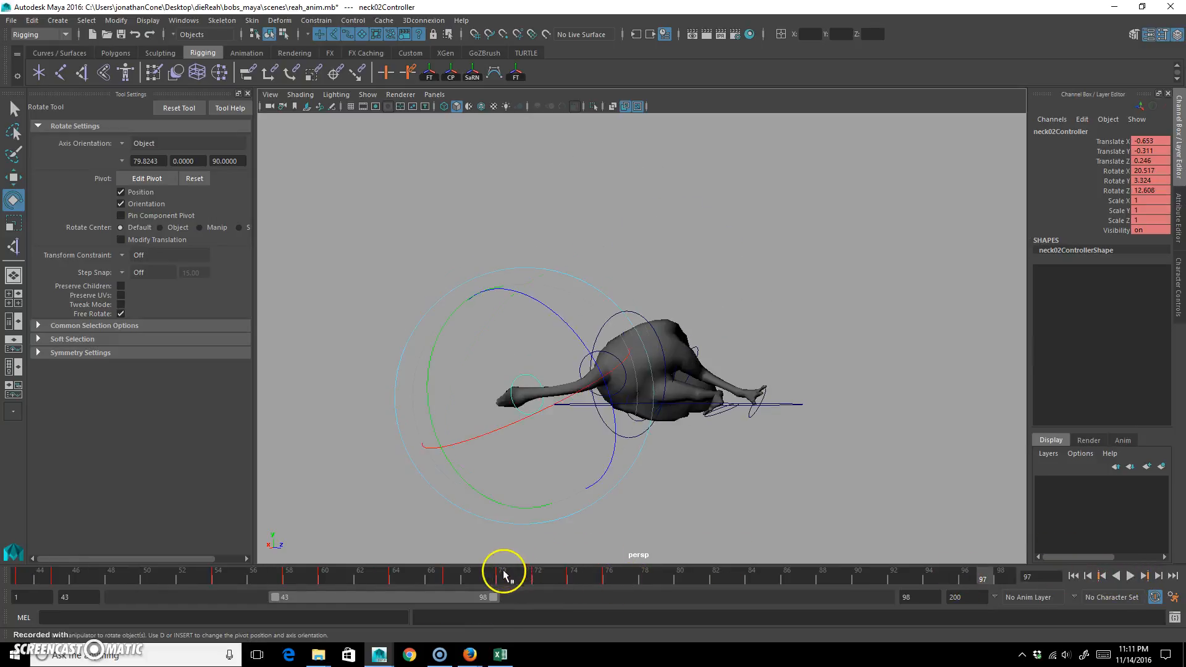
# At frame 74, reduce the neck bounce by moving the neck02 controller to Translate about -0.734, -0.389, 0.281, and preview the motion
pyautogui.click(574, 579)
pyautogui.press('w')
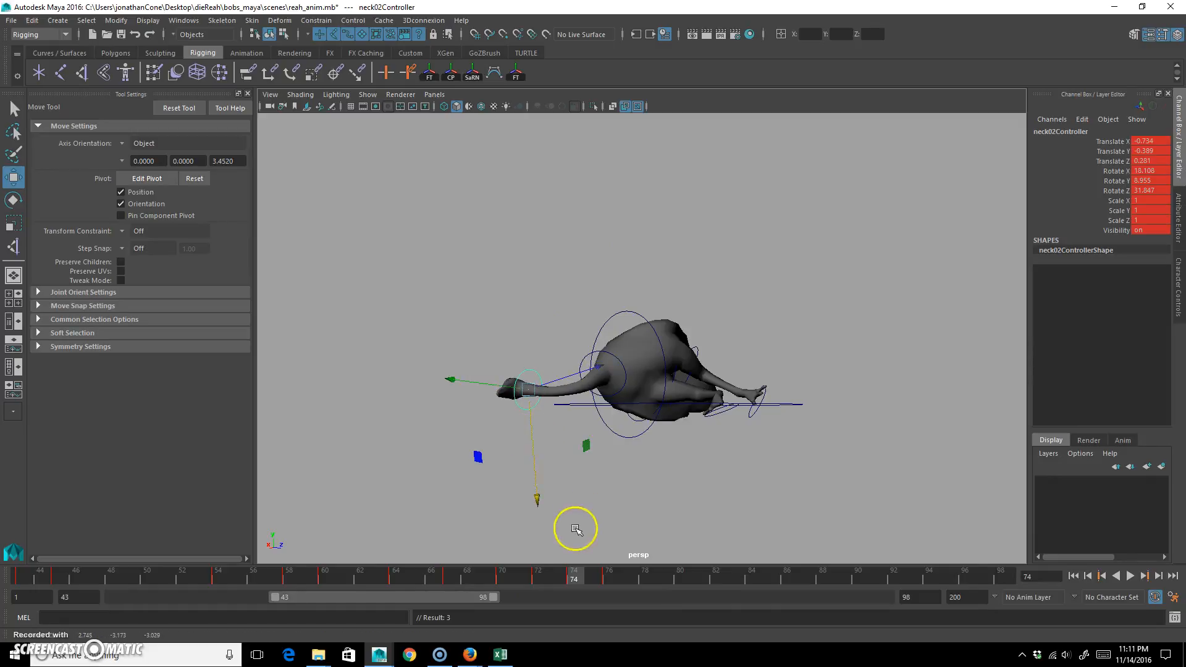
pyautogui.hotkey('alt', 'v')
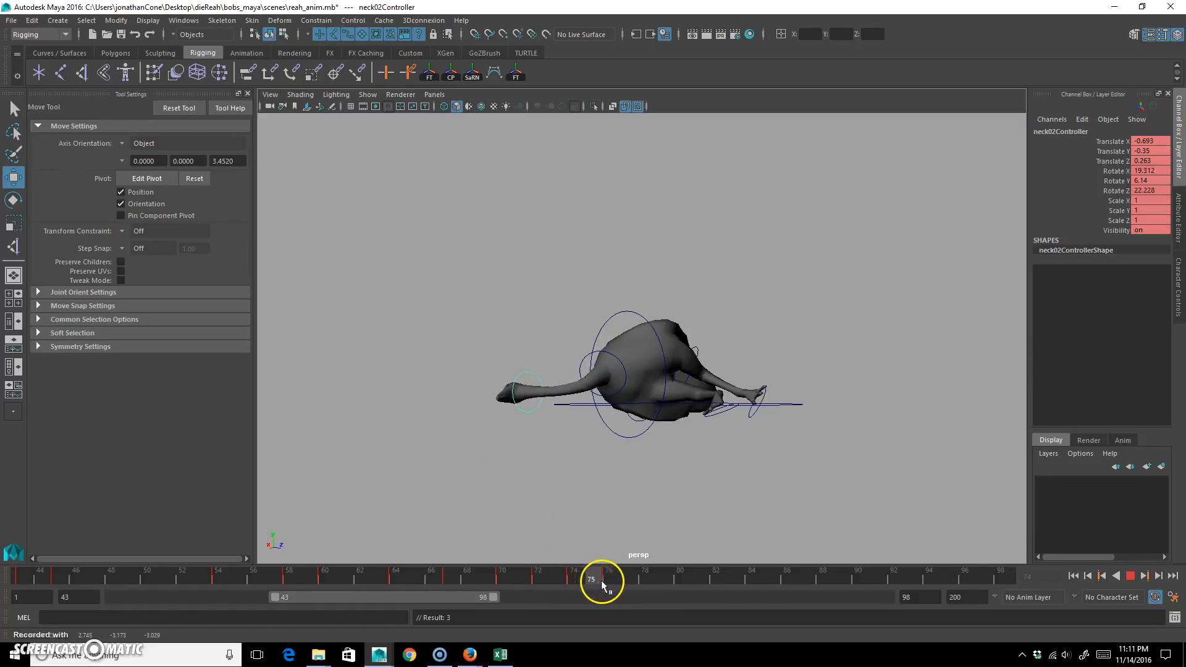
pyautogui.hotkey('alt', 'v')
# Play the complete fall and neck bounce from frame 43, reviewing it from the side and from an elevated angle
pyautogui.click(1131, 576)
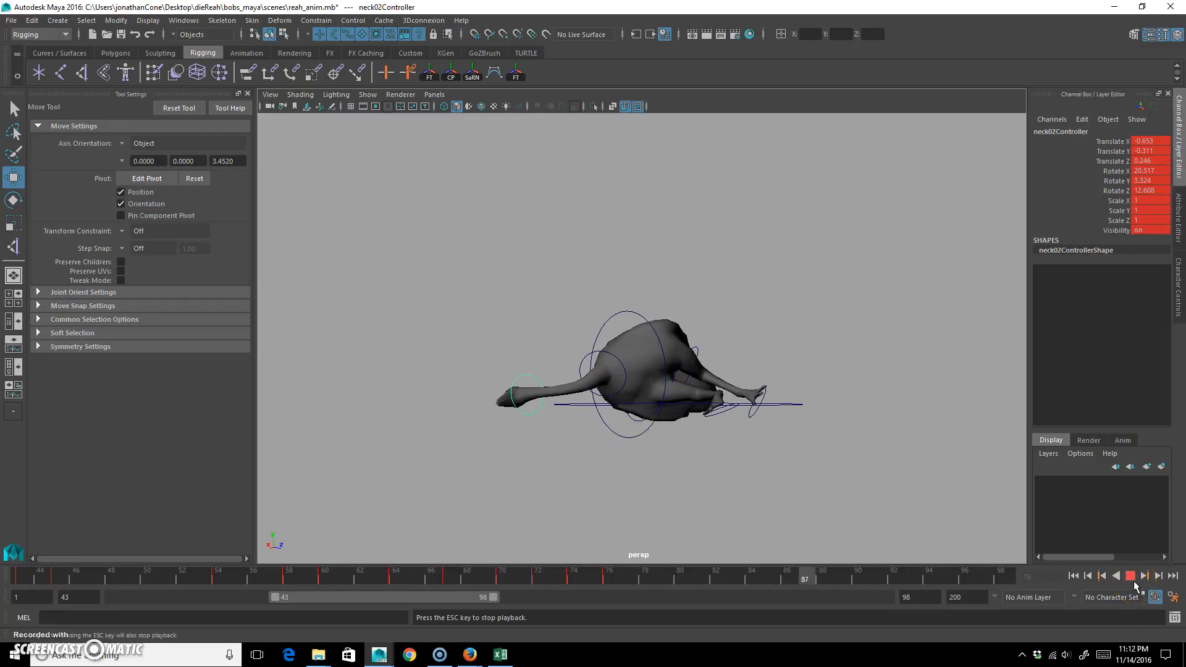
pyautogui.click(758, 419)
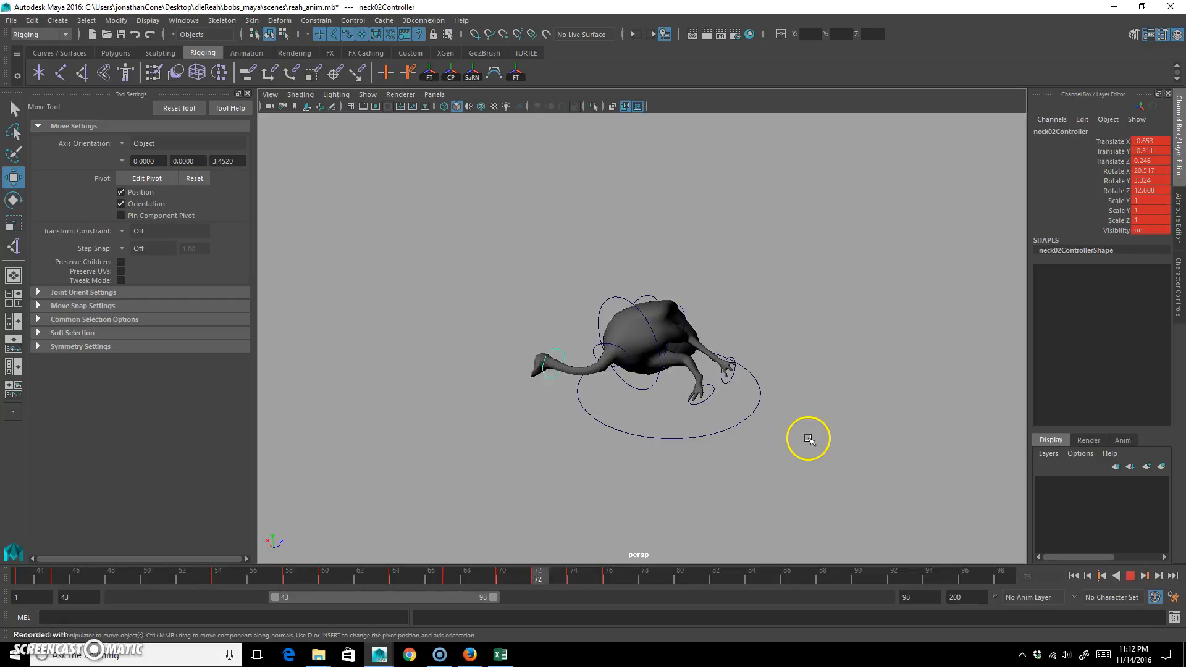
pyautogui.click(1131, 575)
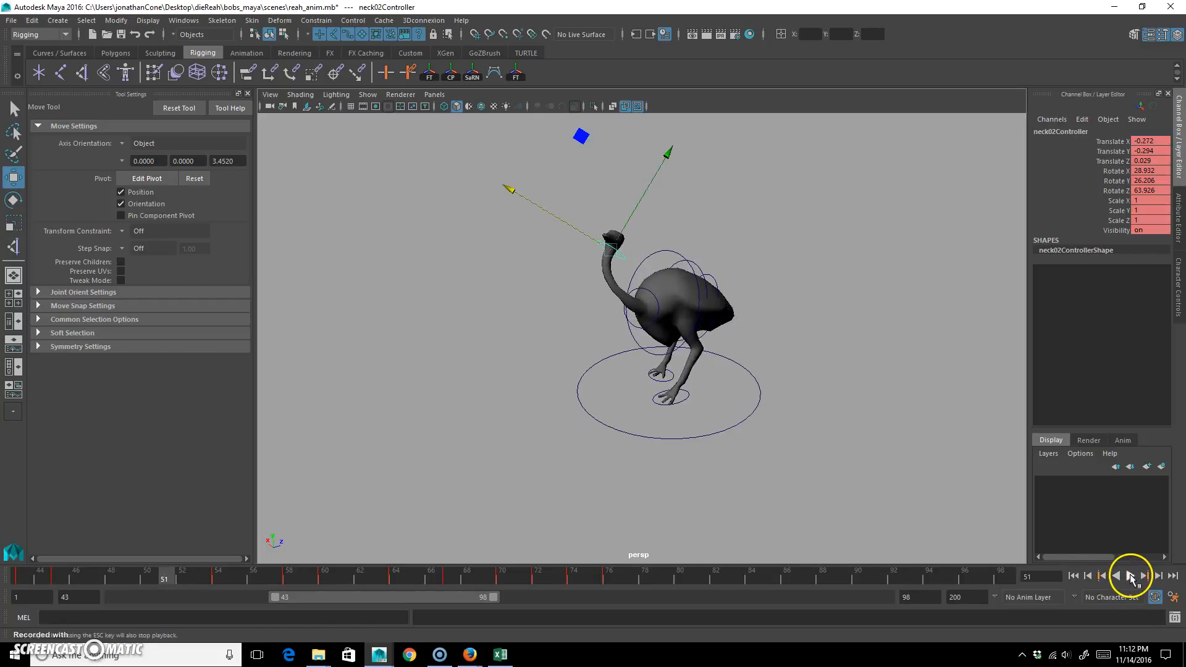
pyautogui.click(1131, 576)
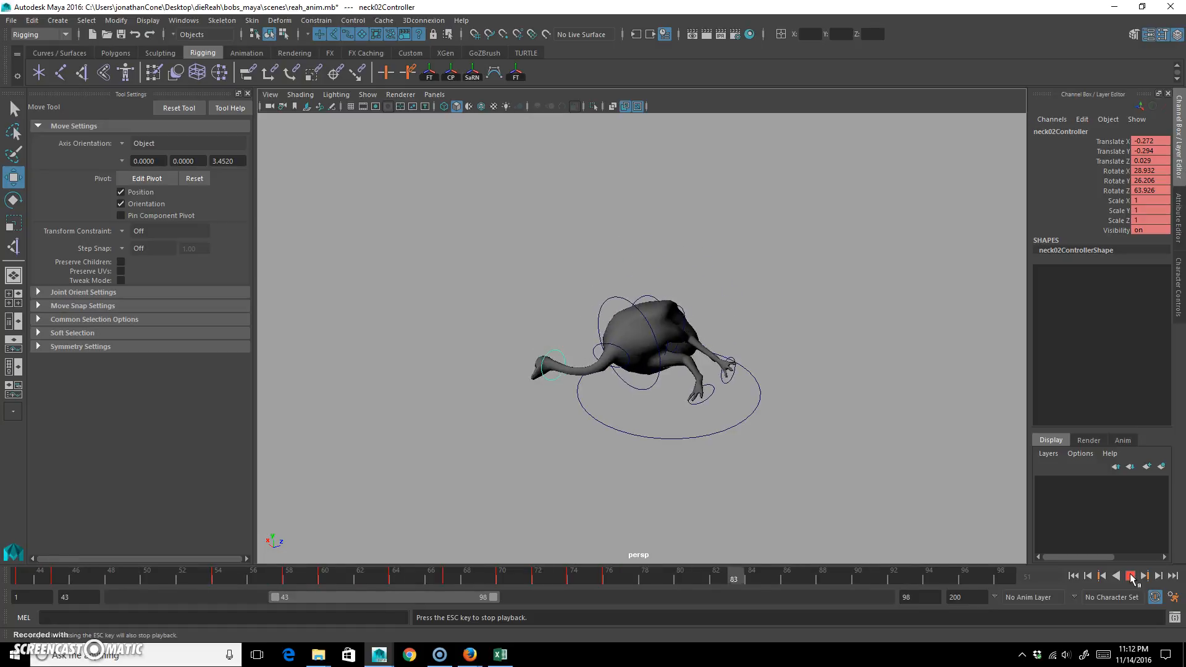
pyautogui.click(1131, 576)
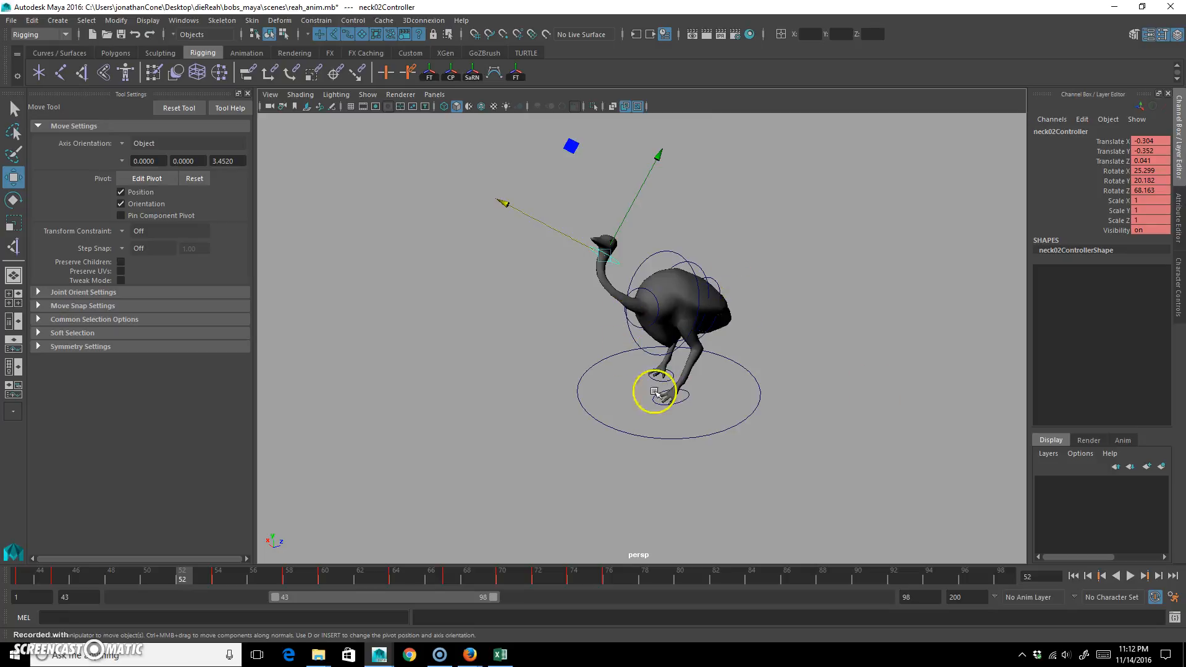